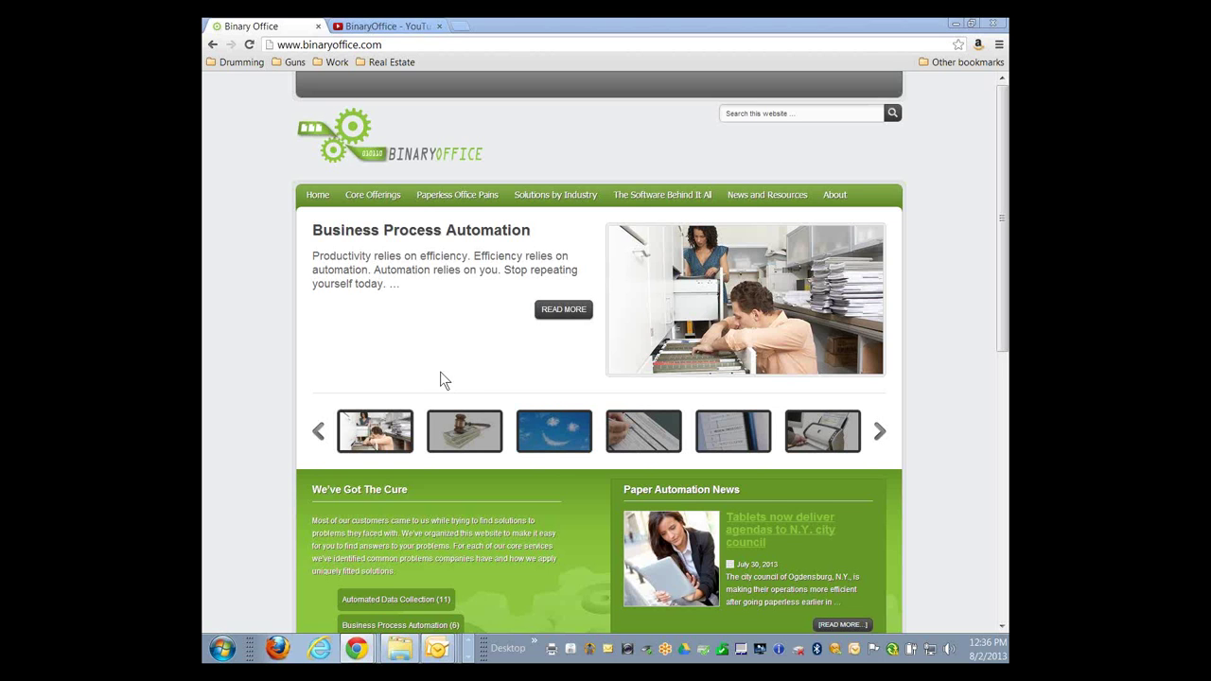
# Step: Switch to the BinaryOffice YouTube channel page in the other browser tab
pyautogui.click(399, 33)
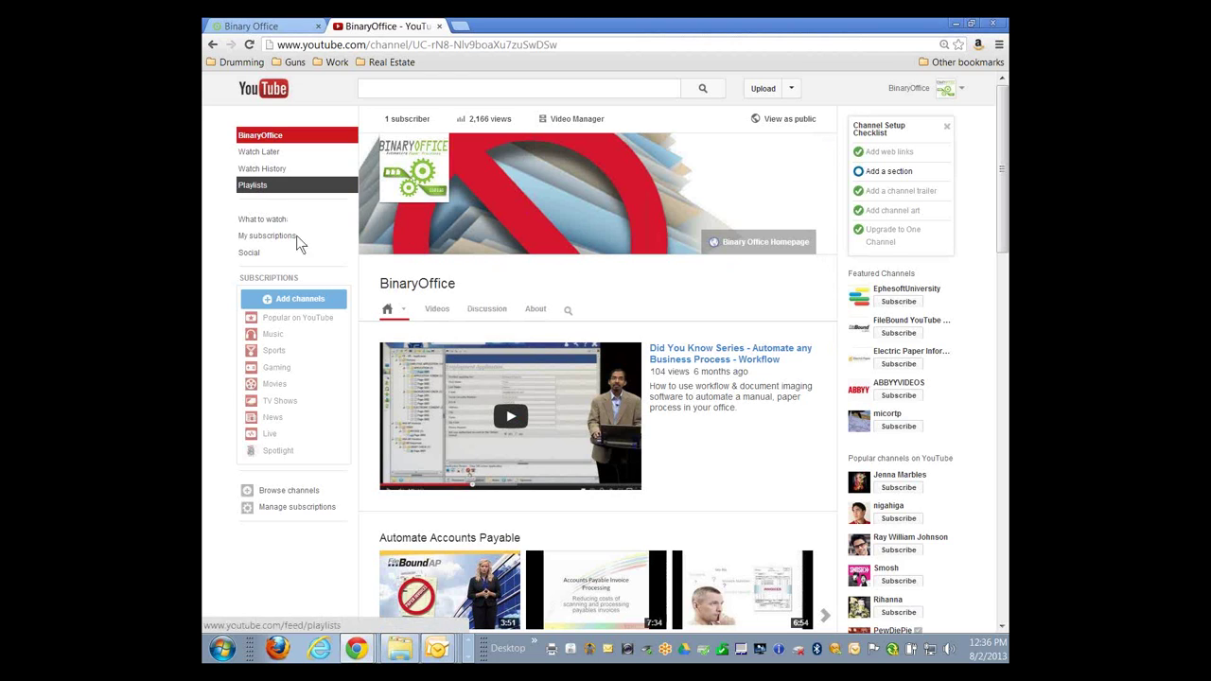
# Step: Open the Automate Accounts Payable playlist from the BinaryOffice channel page
pyautogui.scroll(-3, 454, 373)
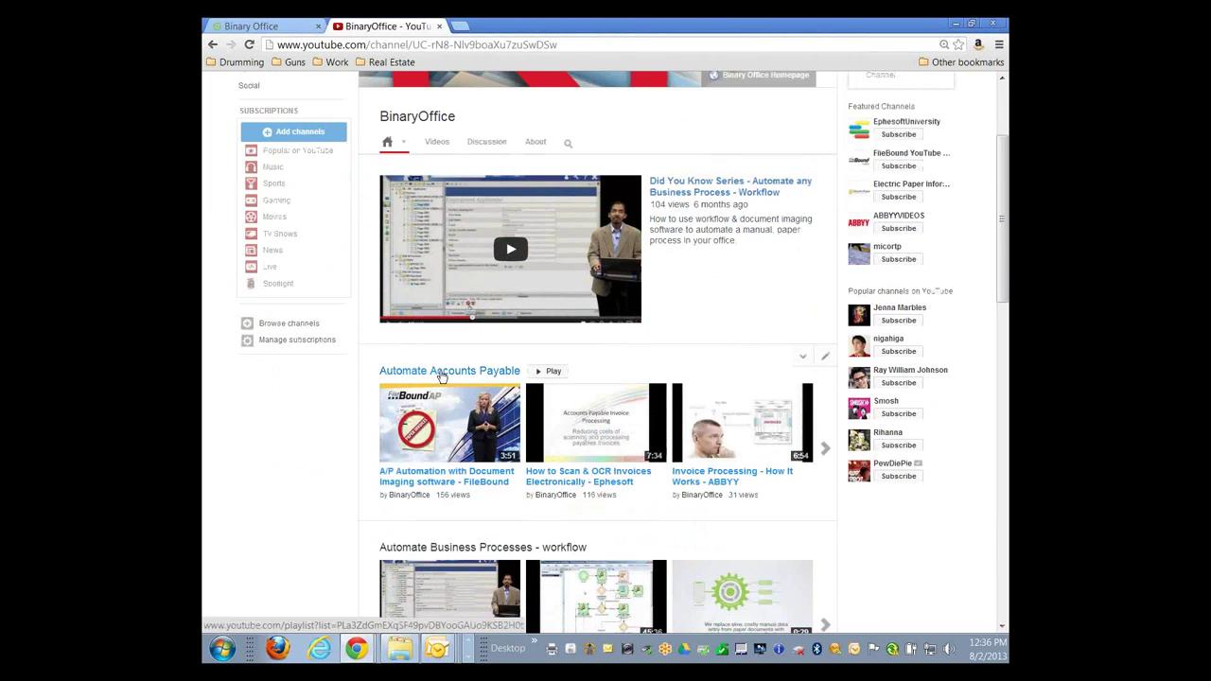
pyautogui.click(439, 372)
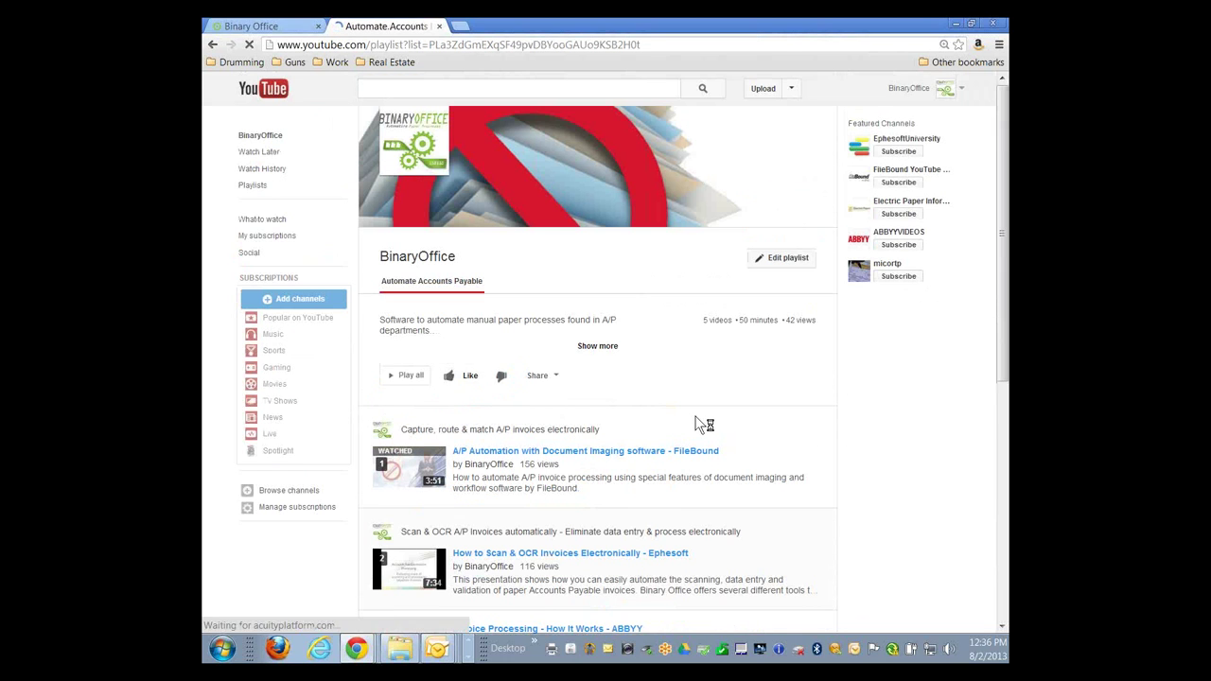
pyautogui.scroll(-2, 695, 416)
pyautogui.scroll(-2, 695, 416)
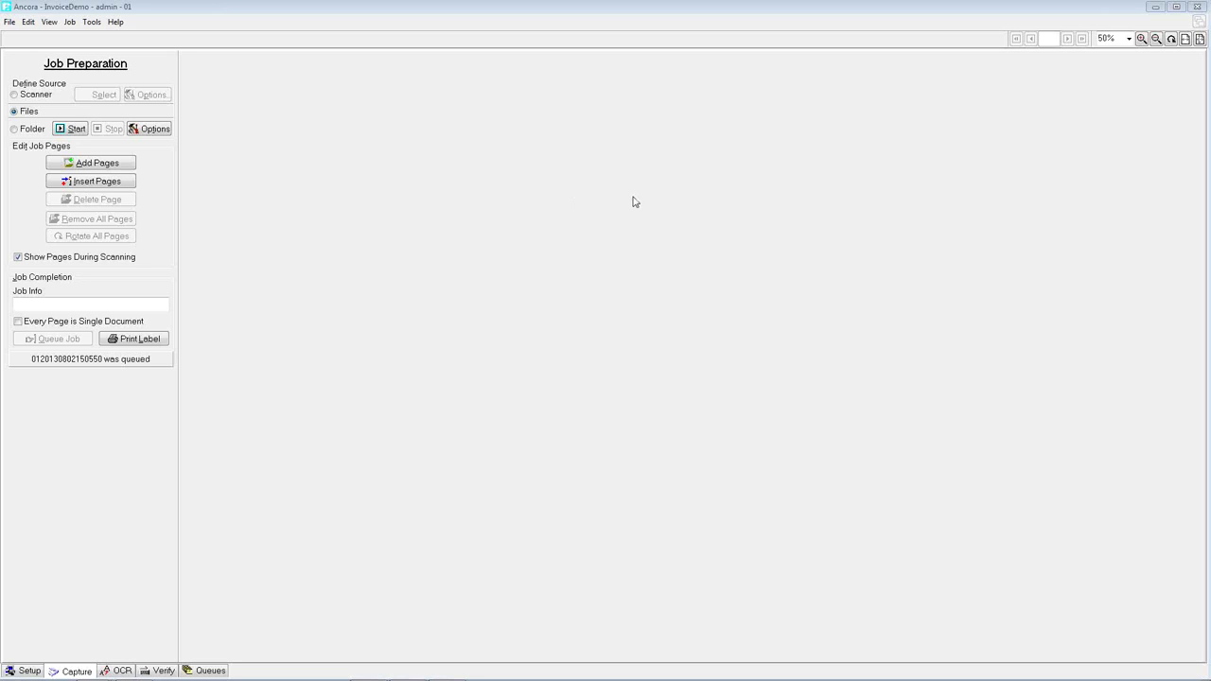
# Step: Add pages from 9119178476.pdf in Ancora > InvoiceDemo > Jobs > Second Run
pyautogui.click(102, 167)
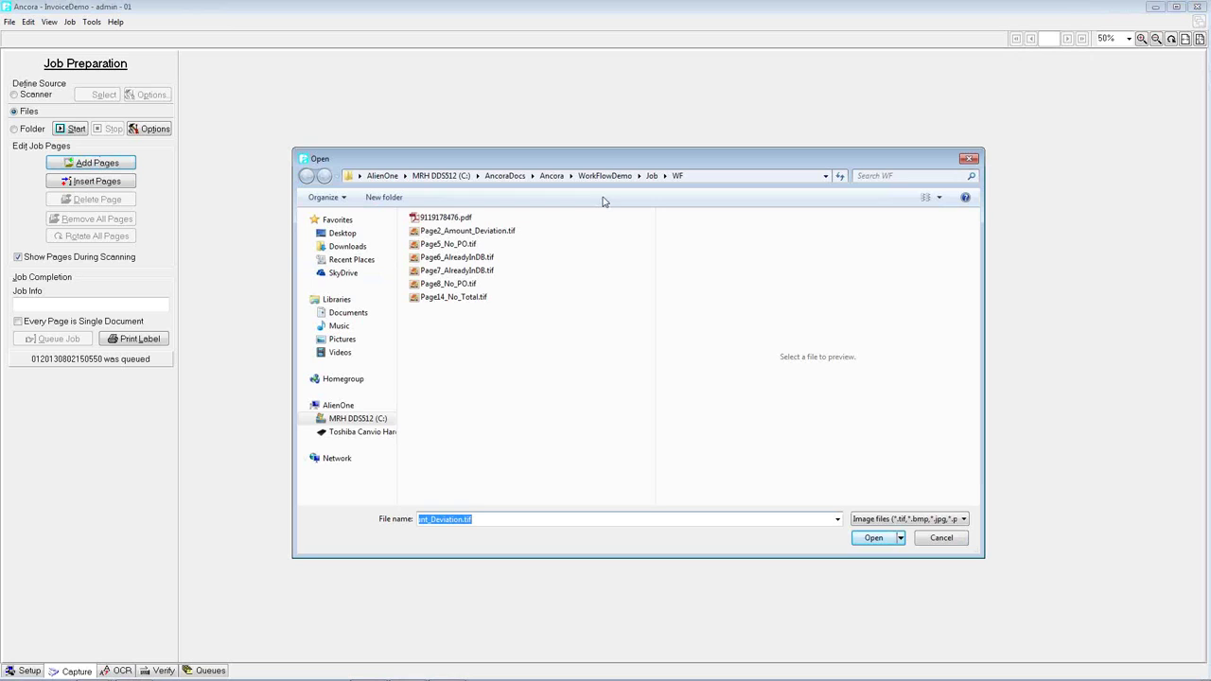
pyautogui.click(562, 178)
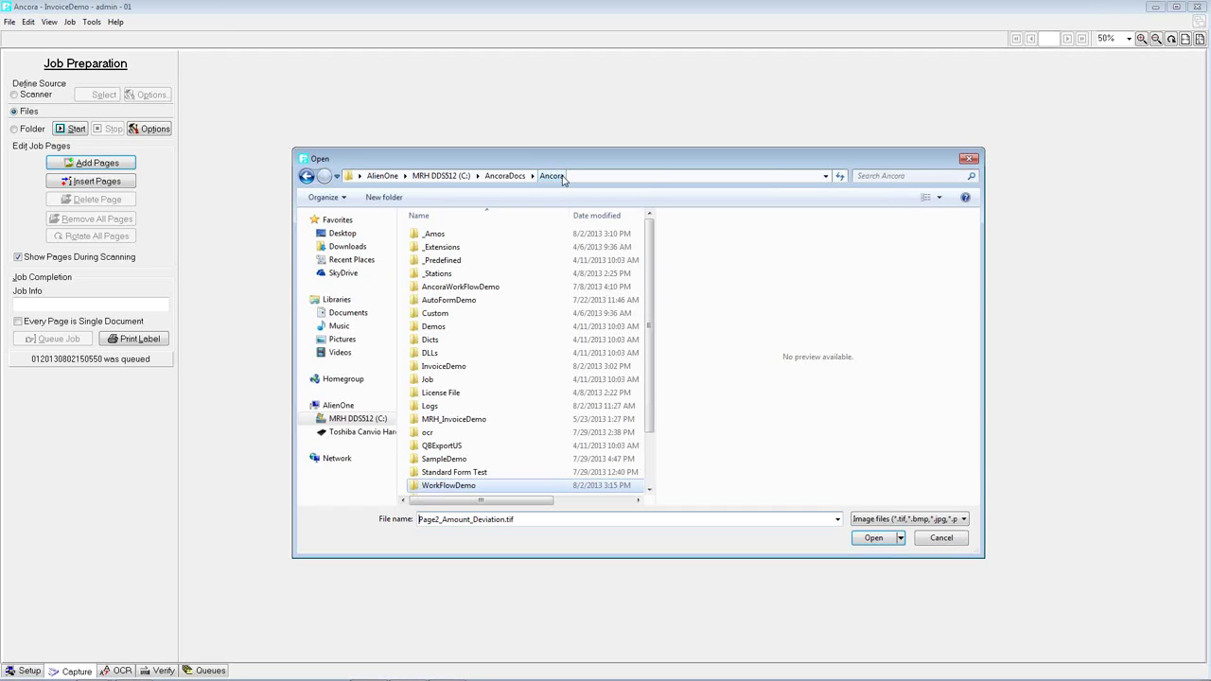
pyautogui.doubleClick(438, 368)
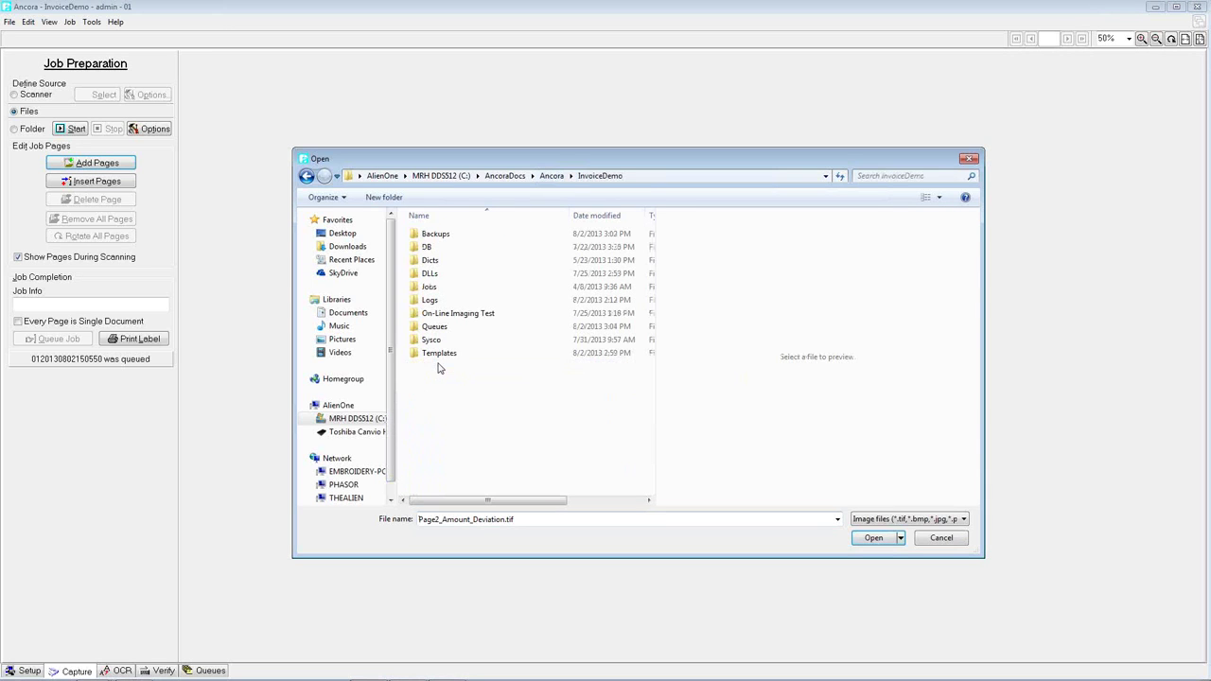
pyautogui.doubleClick(435, 288)
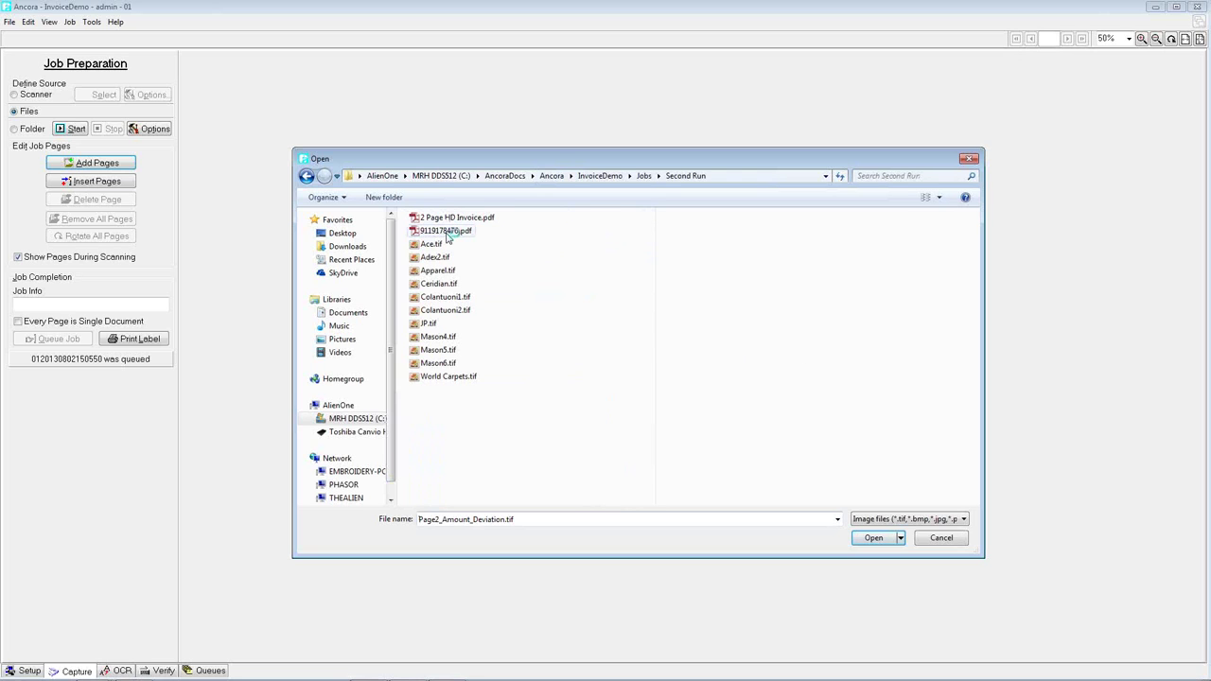
pyautogui.click(448, 233)
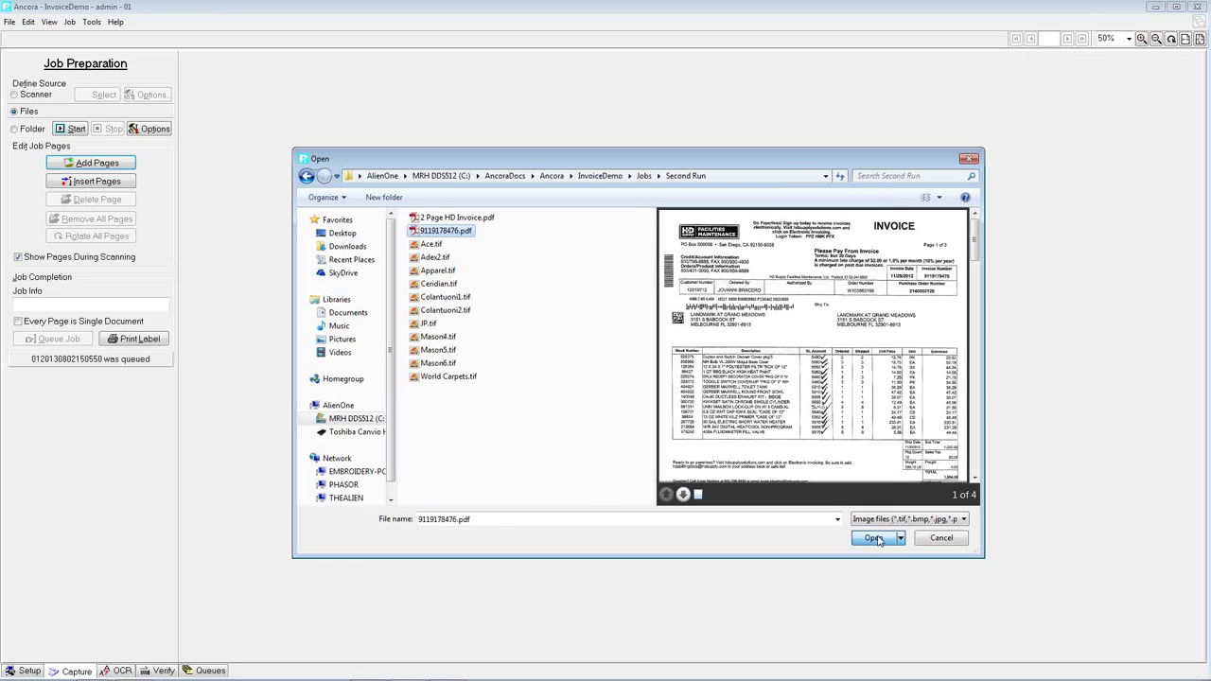
pyautogui.click(872, 538)
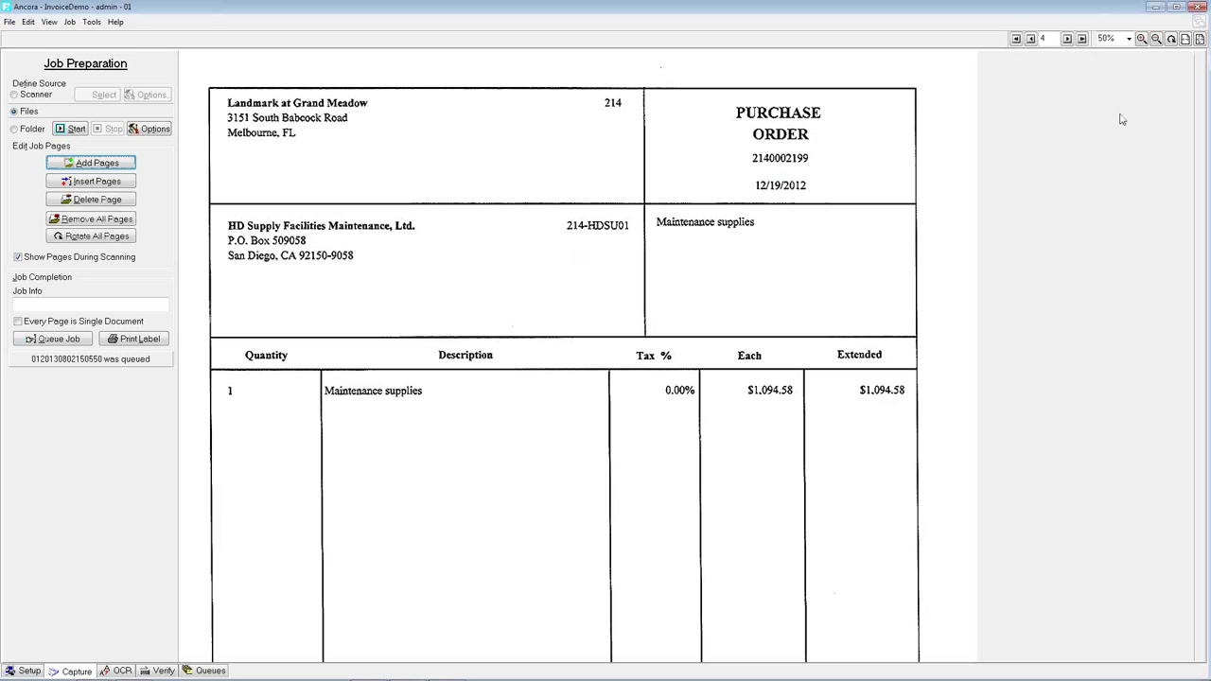
# Step: Page through the invoice from page 1 to the page 3 summary invoice
pyautogui.click(1015, 38)
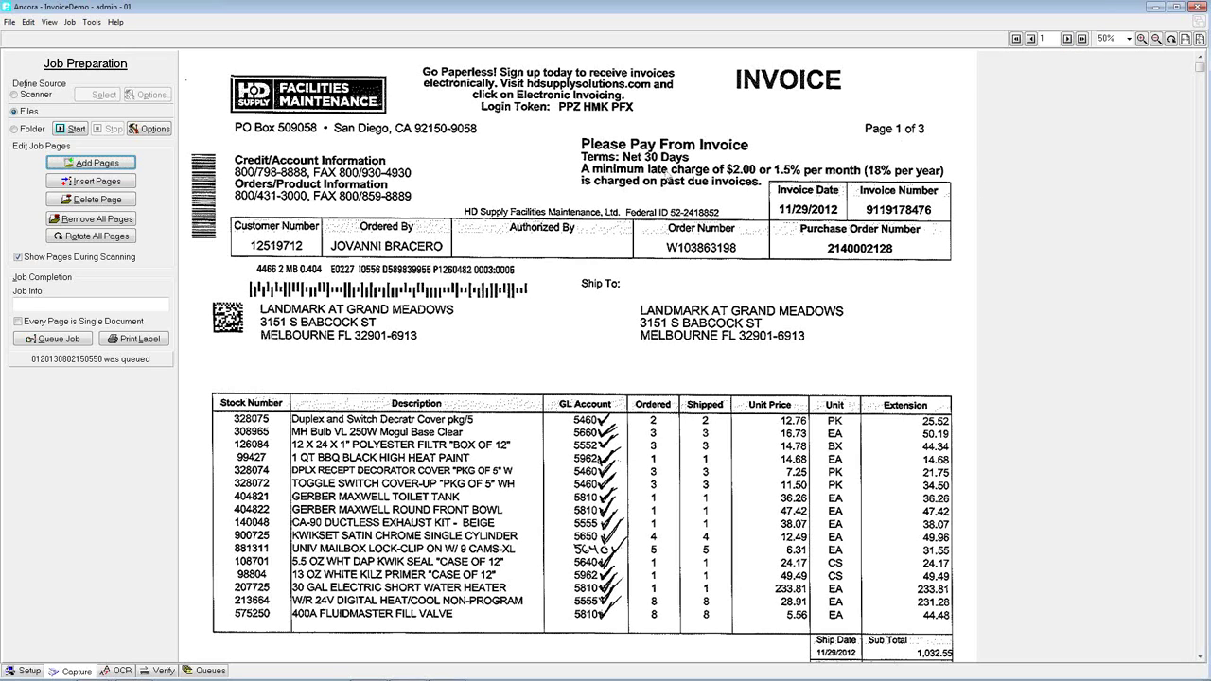
pyautogui.click(1067, 39)
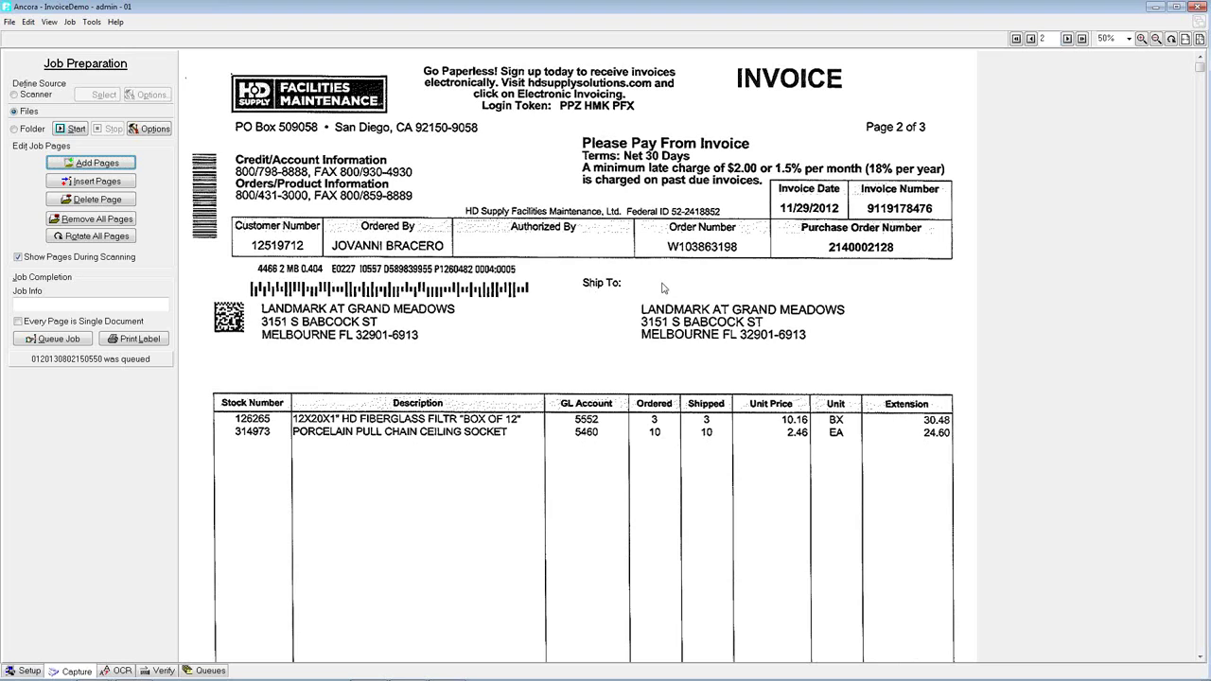
pyautogui.click(1067, 39)
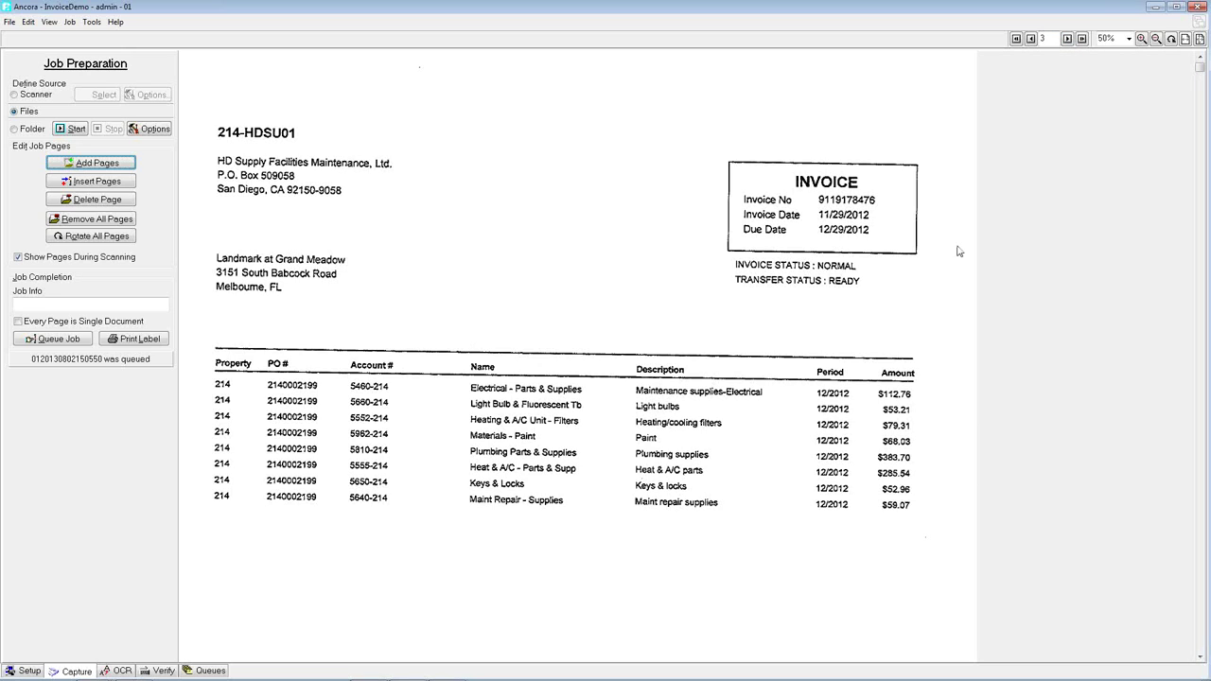
# Step: View the page 4 purchase order, return to page 1, and queue the job
pyautogui.click(1067, 39)
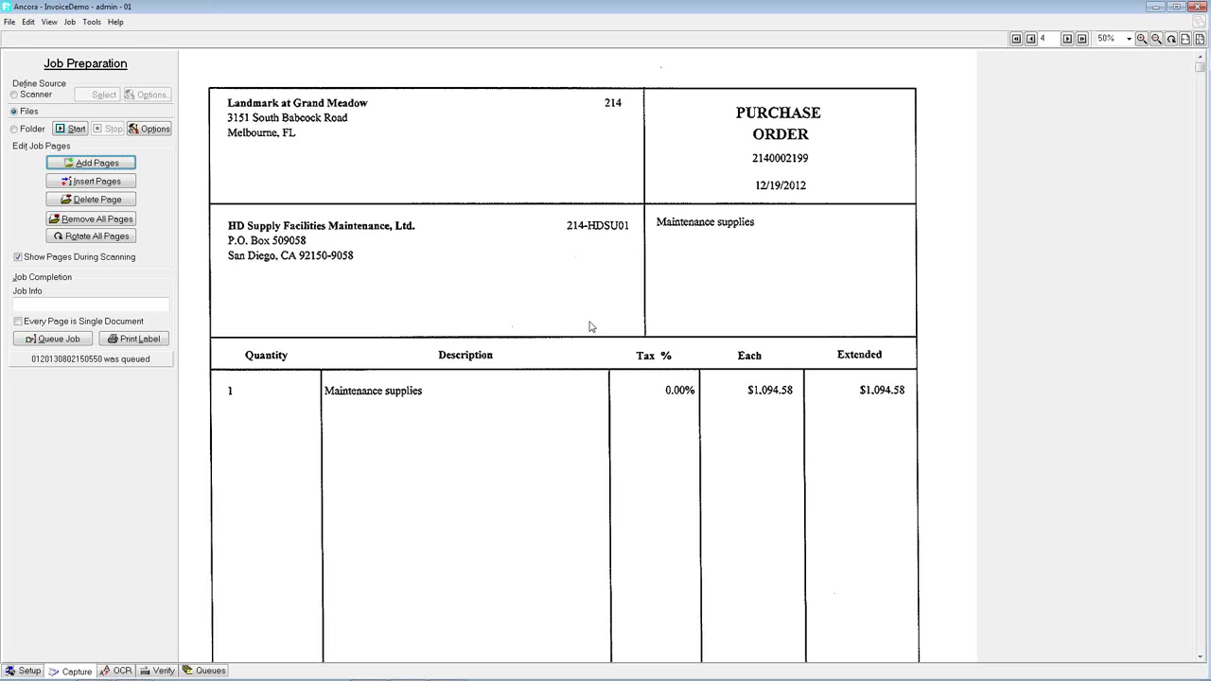
pyautogui.click(1030, 39)
pyautogui.click(1030, 38)
pyautogui.click(1030, 39)
pyautogui.click(1030, 40)
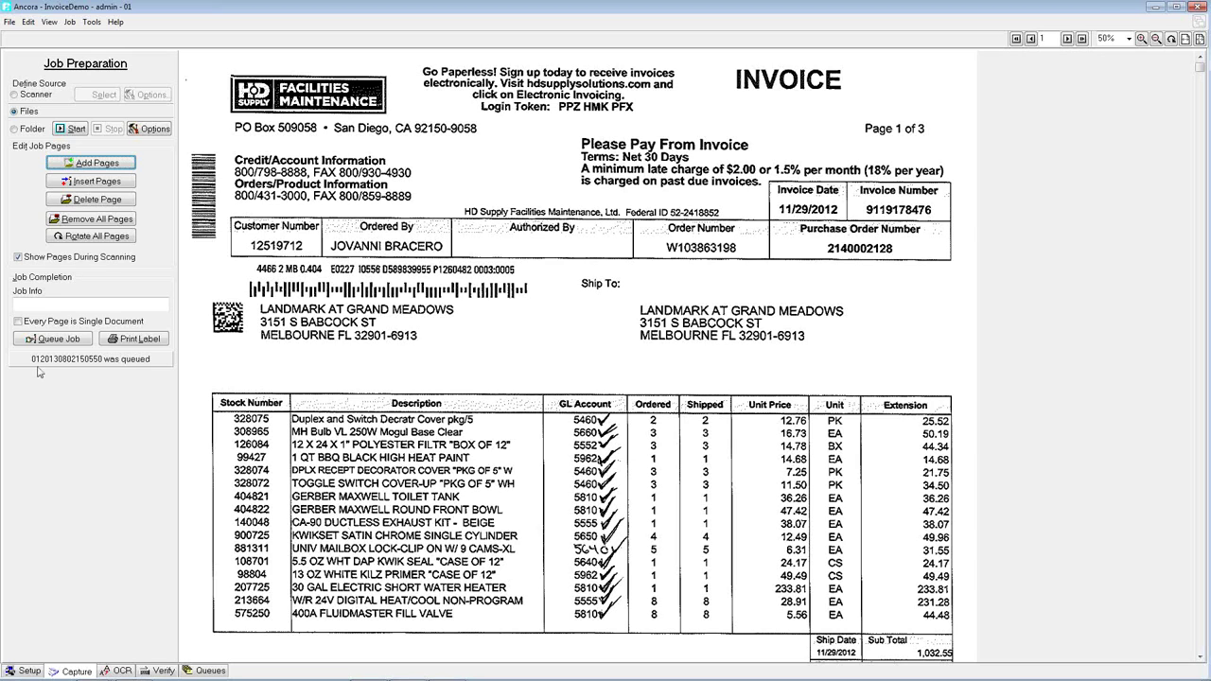
pyautogui.click(62, 340)
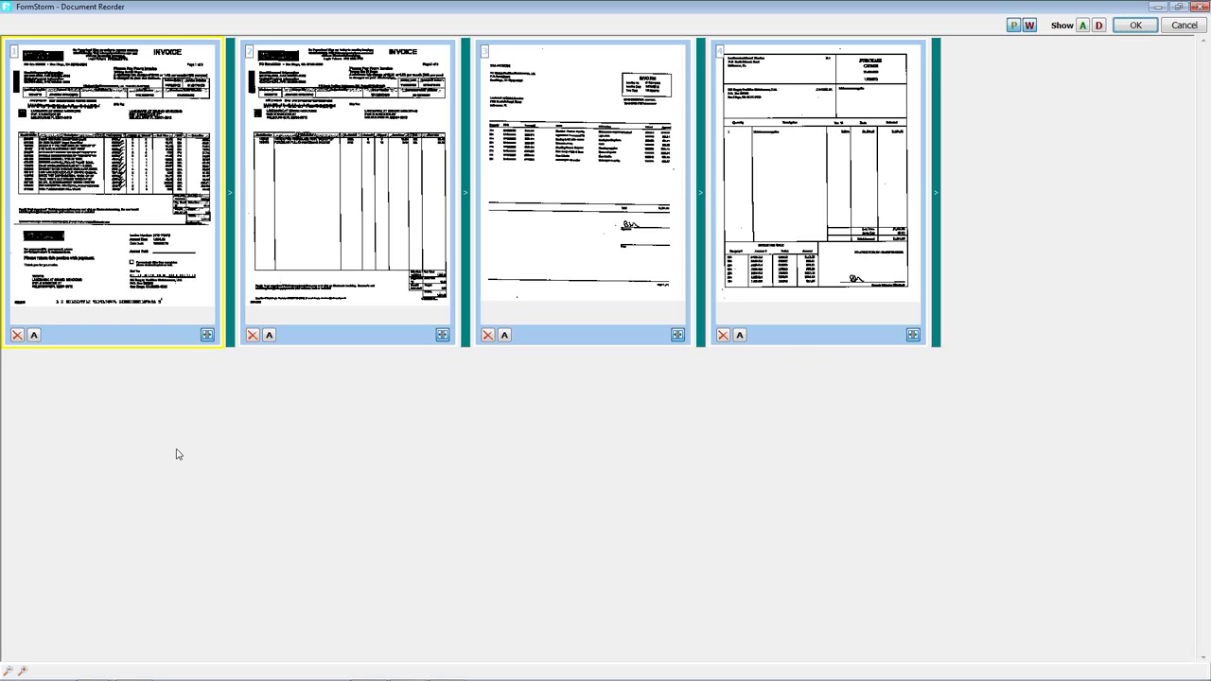
# Step: Join pages 1 and 2 into one document and mark page 3 as an attachment
pyautogui.click(207, 336)
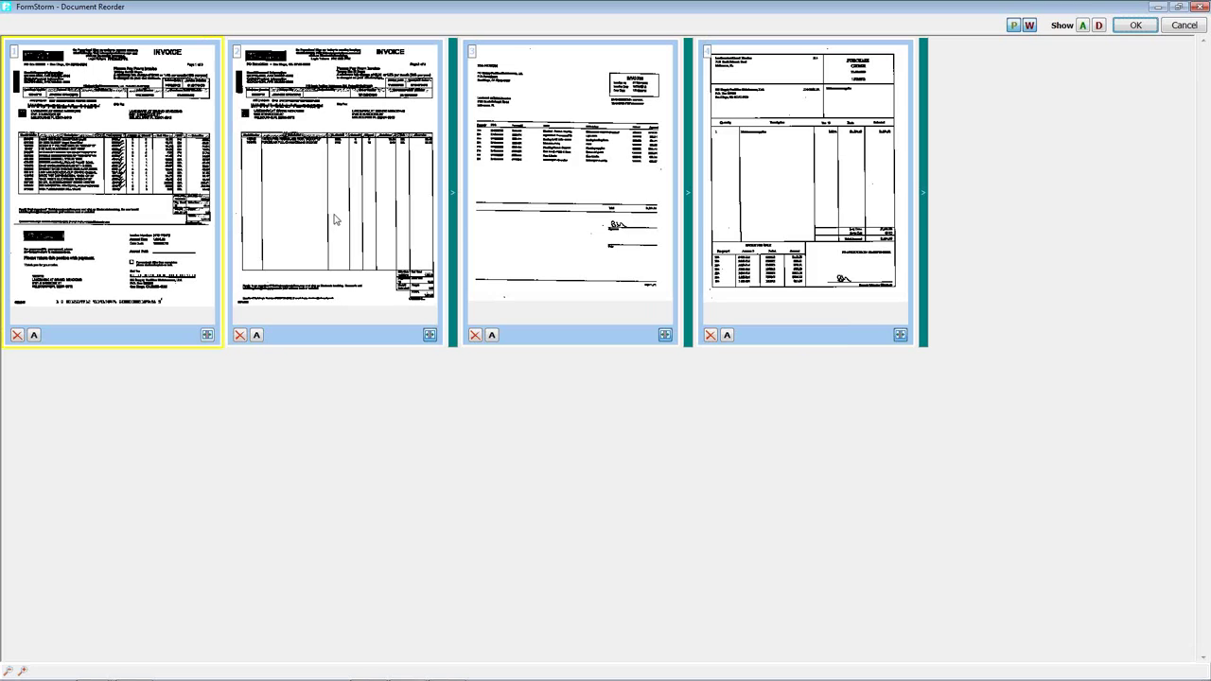
pyautogui.moveTo(244, 271)
pyautogui.click(493, 336)
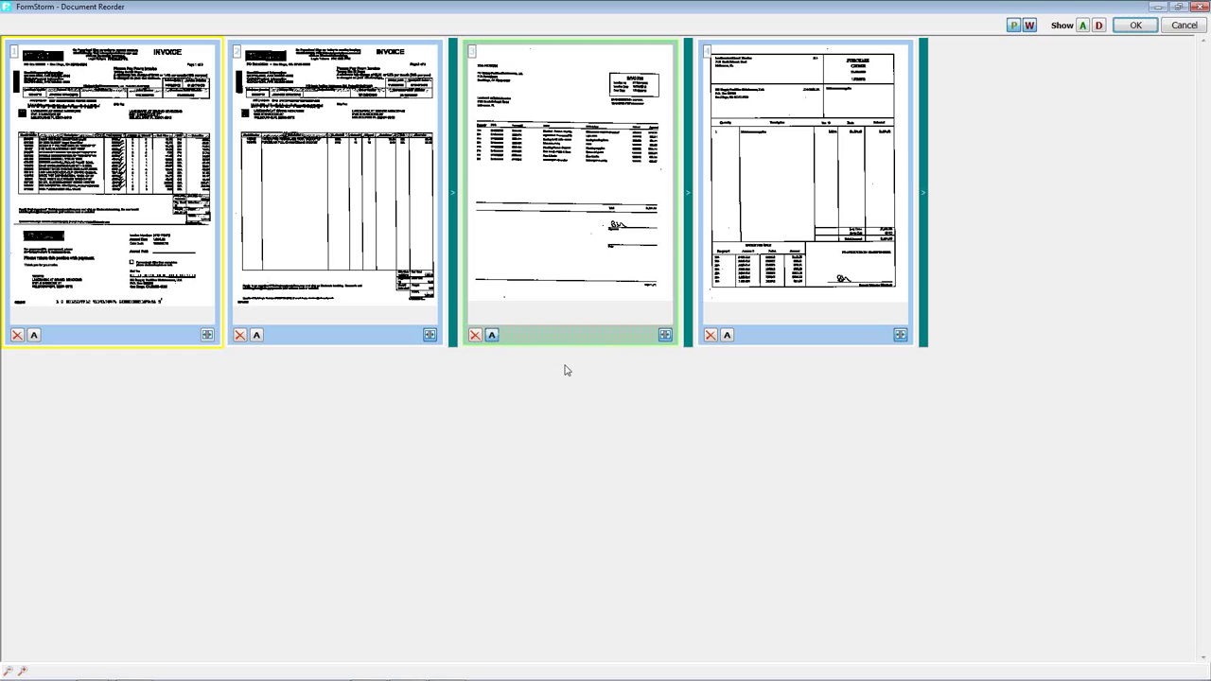
# Step: Delete the page 4 purchase order and accept the arrangement to queue the job
pyautogui.click(710, 336)
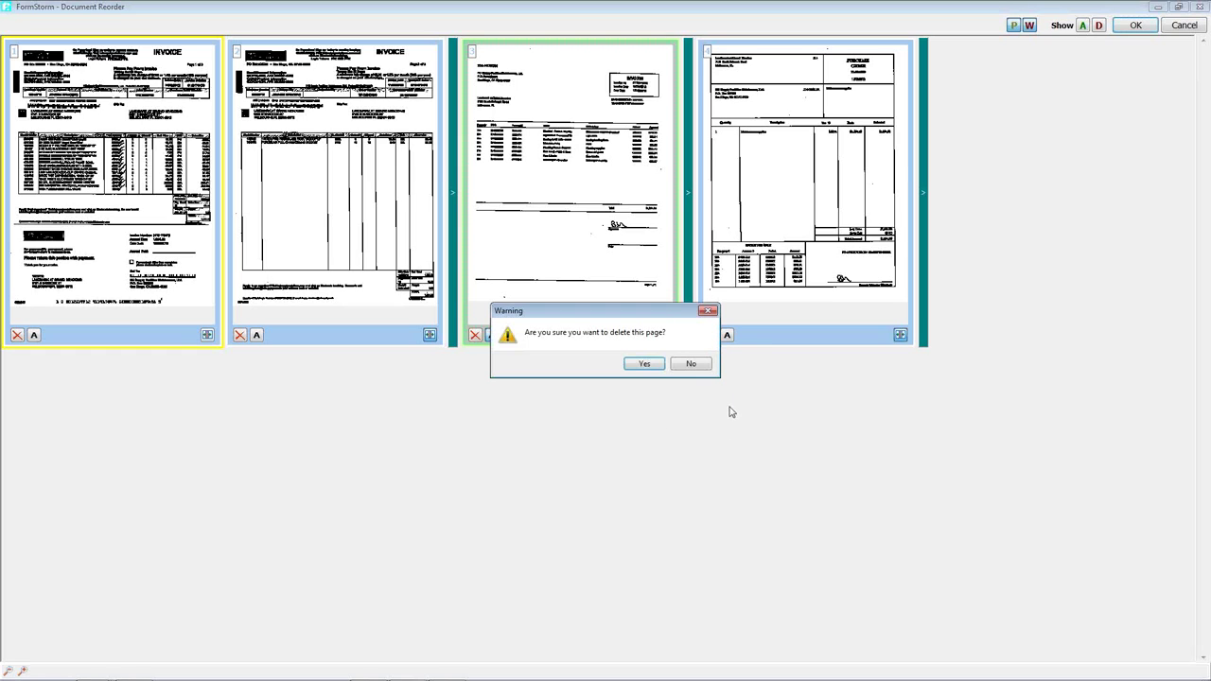
pyautogui.click(645, 367)
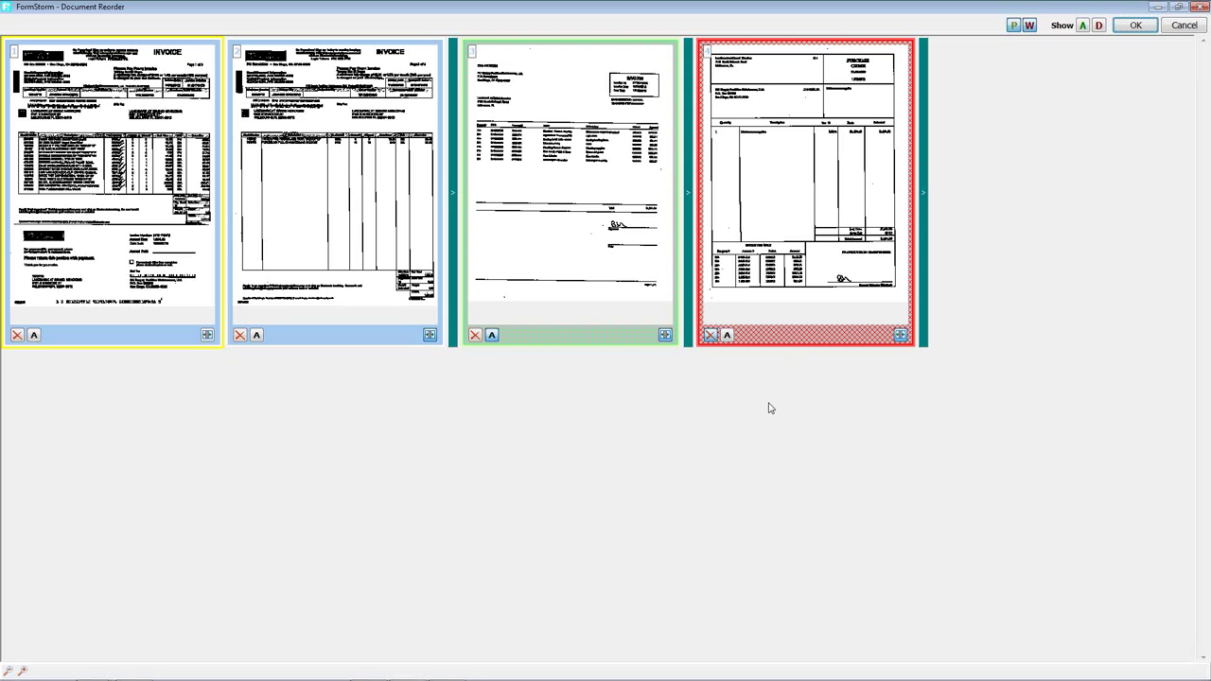
pyautogui.click(1135, 25)
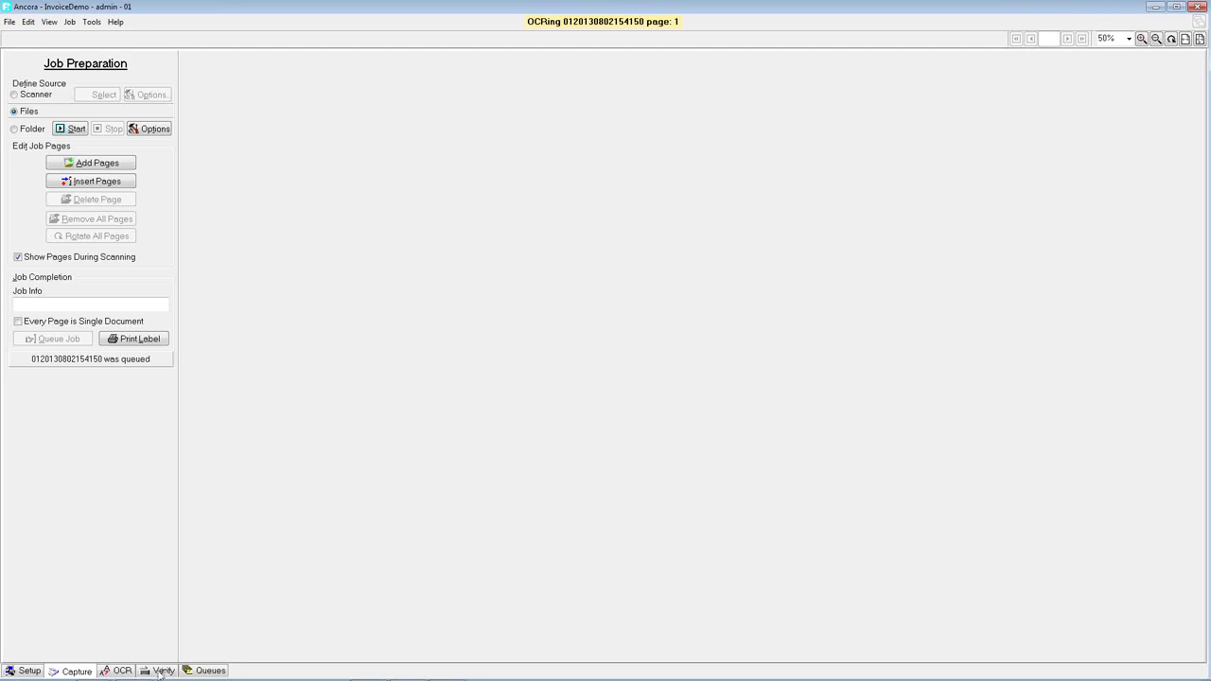
# Step: Switch to the Verify workspace while the queued job is OCR'd
pyautogui.click(159, 670)
pyautogui.click(159, 671)
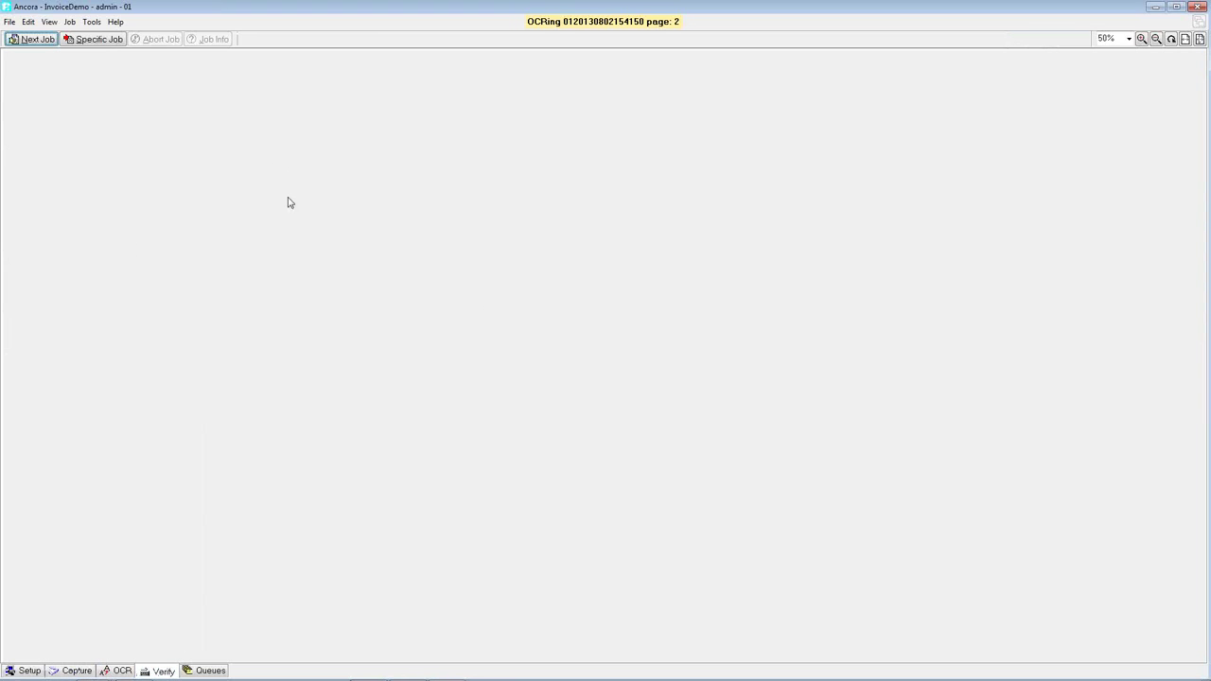
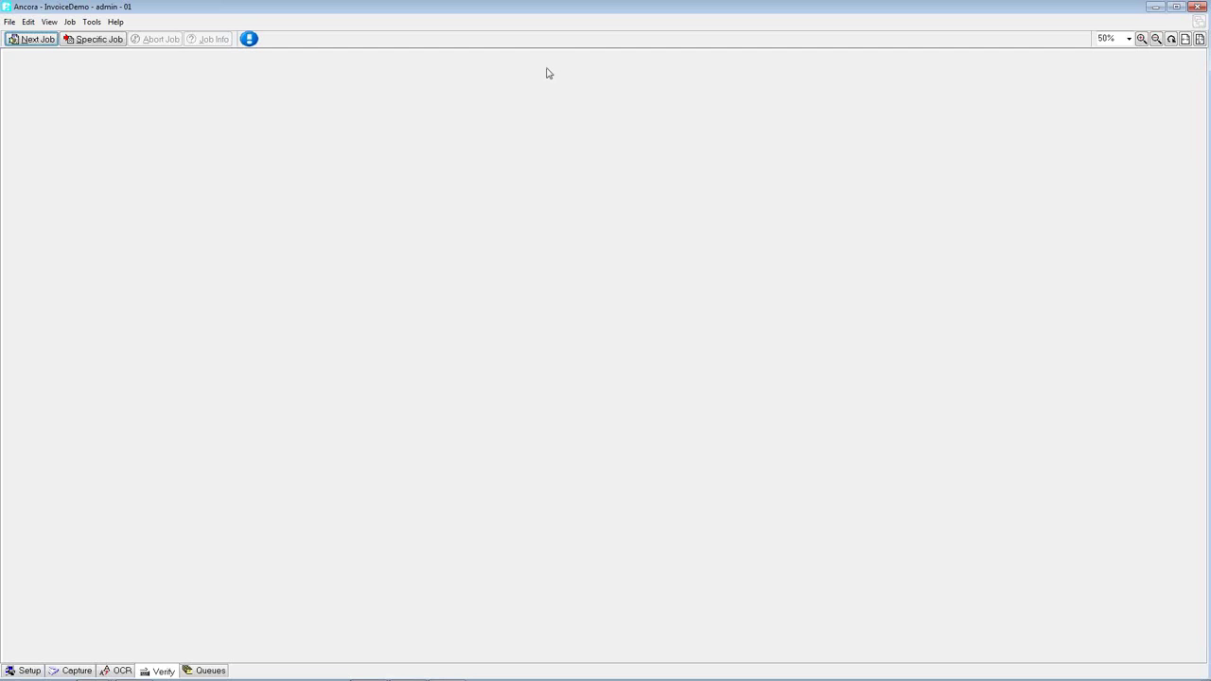
# Step: Load the next invoice job, showing page 1 of 3 of the HD Supply scan
pyautogui.click(38, 40)
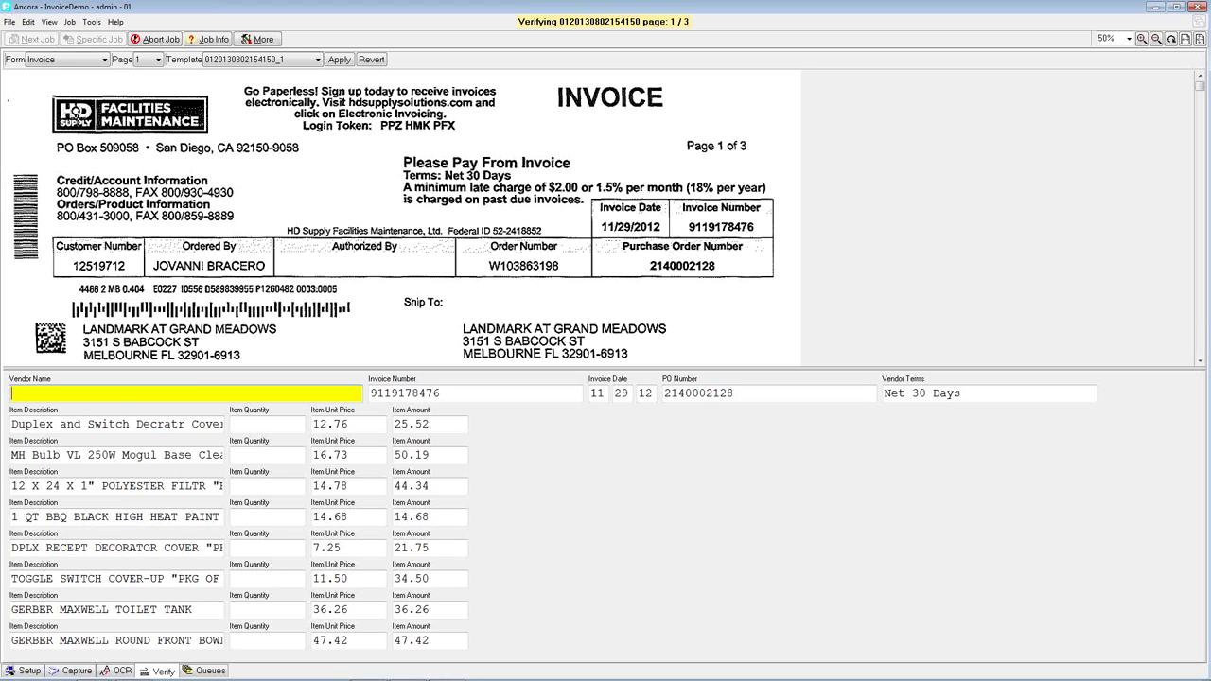
# Step: Capture the vendor from the HD Supply logo and correct it to 'HD SUPPLY FACILITIES MAINTENANCE'
pyautogui.moveTo(48, 92); pyautogui.dragTo(213, 137)
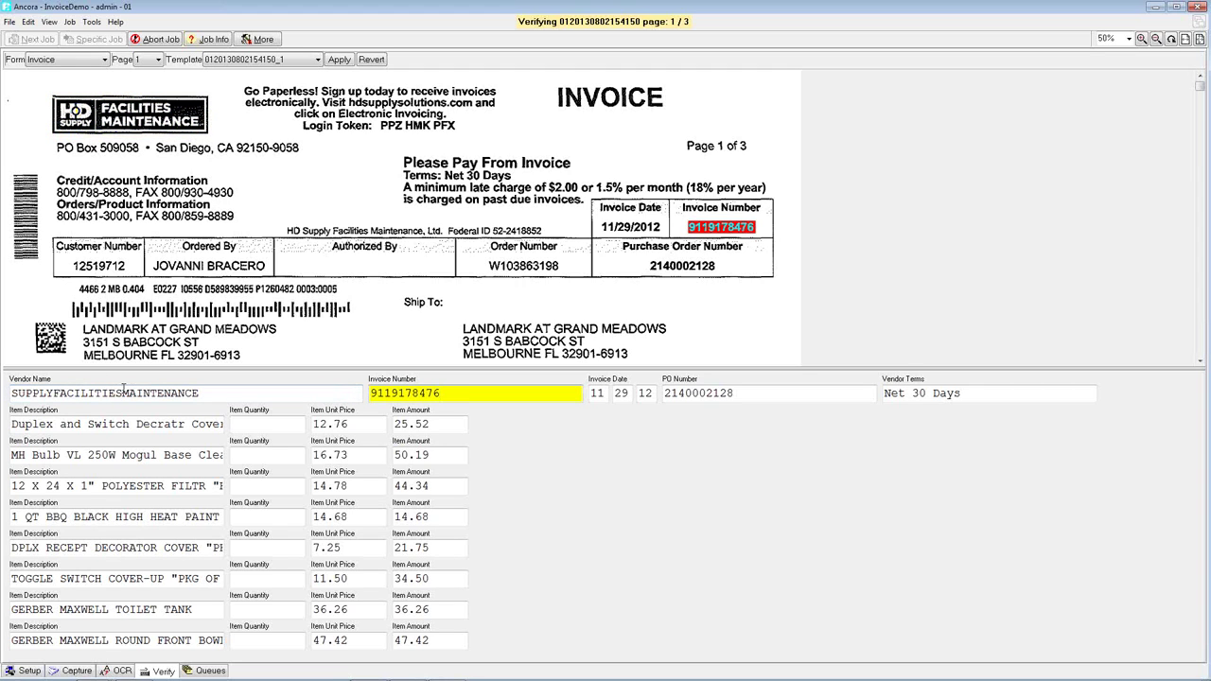
pyautogui.click(15, 394)
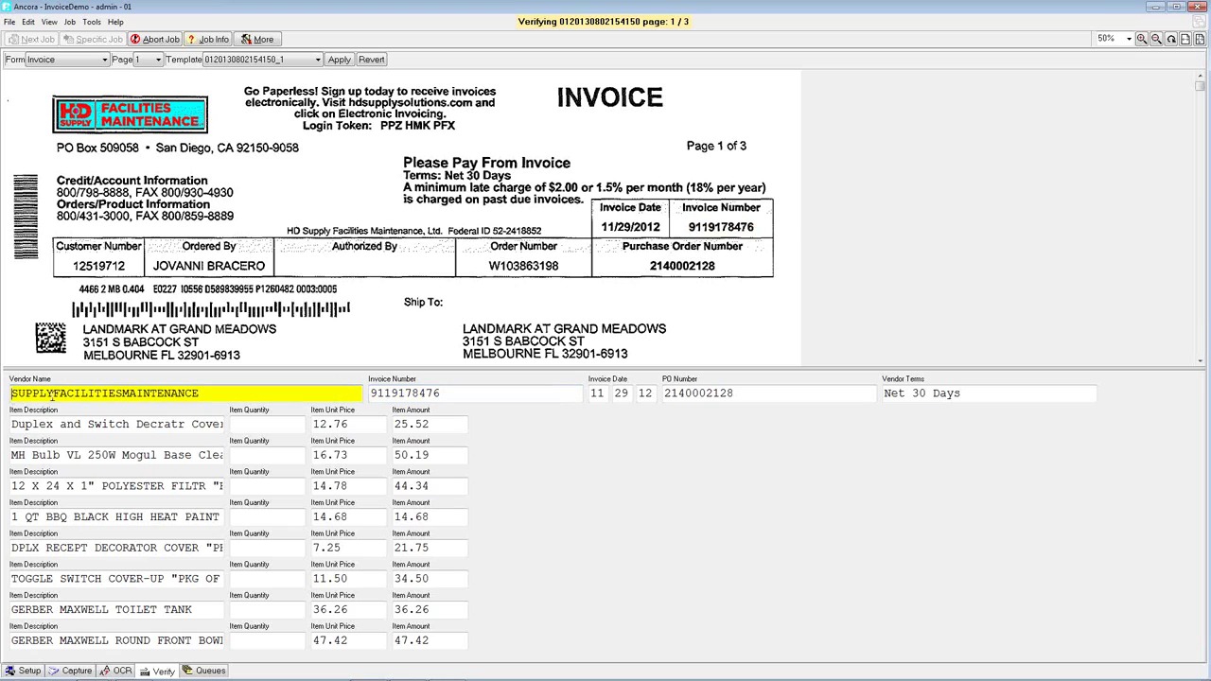
pyautogui.write('HD')
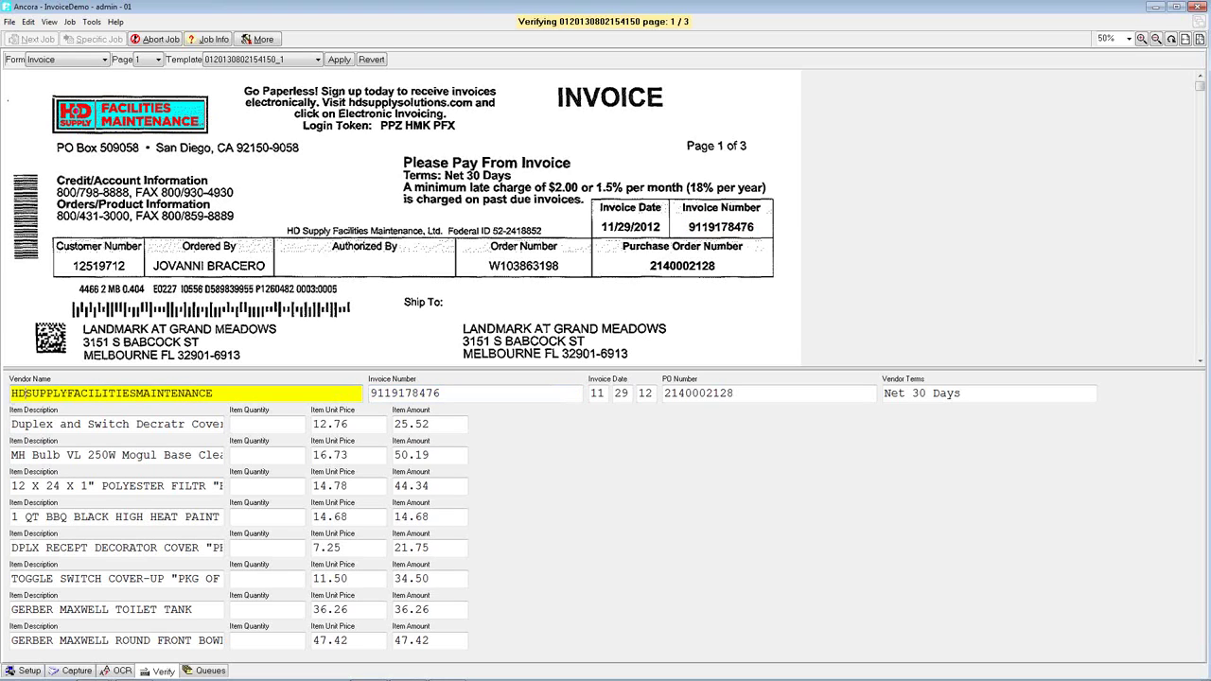
pyautogui.click(73, 393)
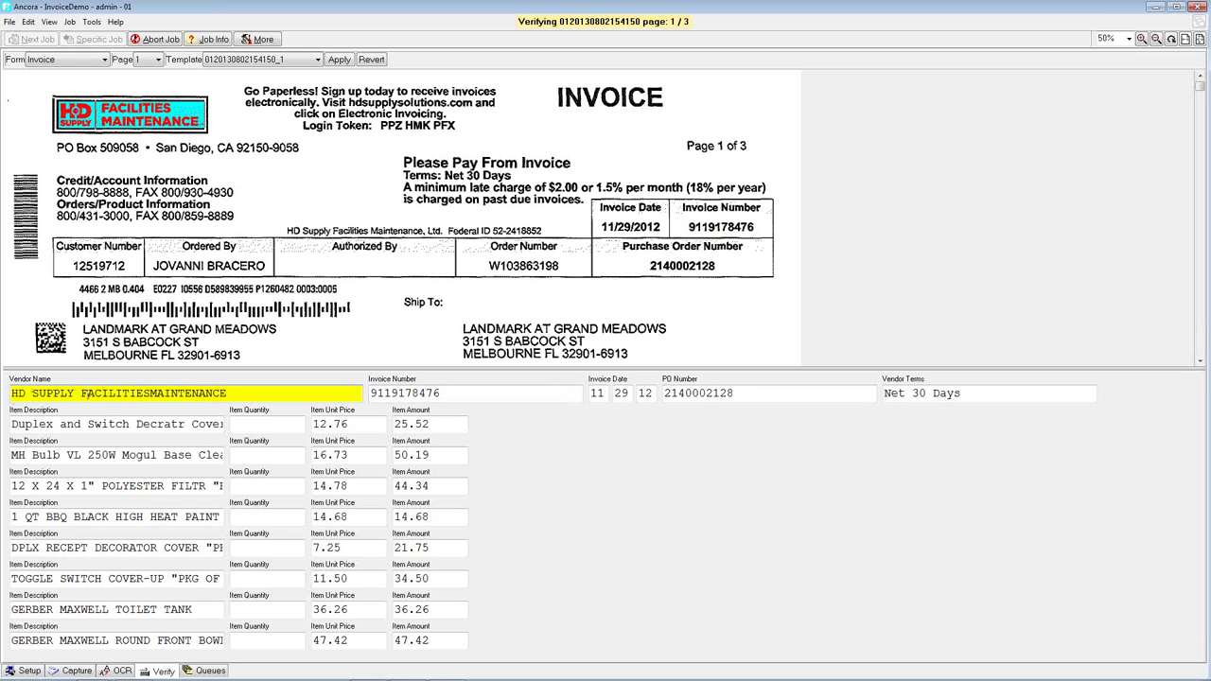
pyautogui.click(145, 392)
pyautogui.click(396, 392)
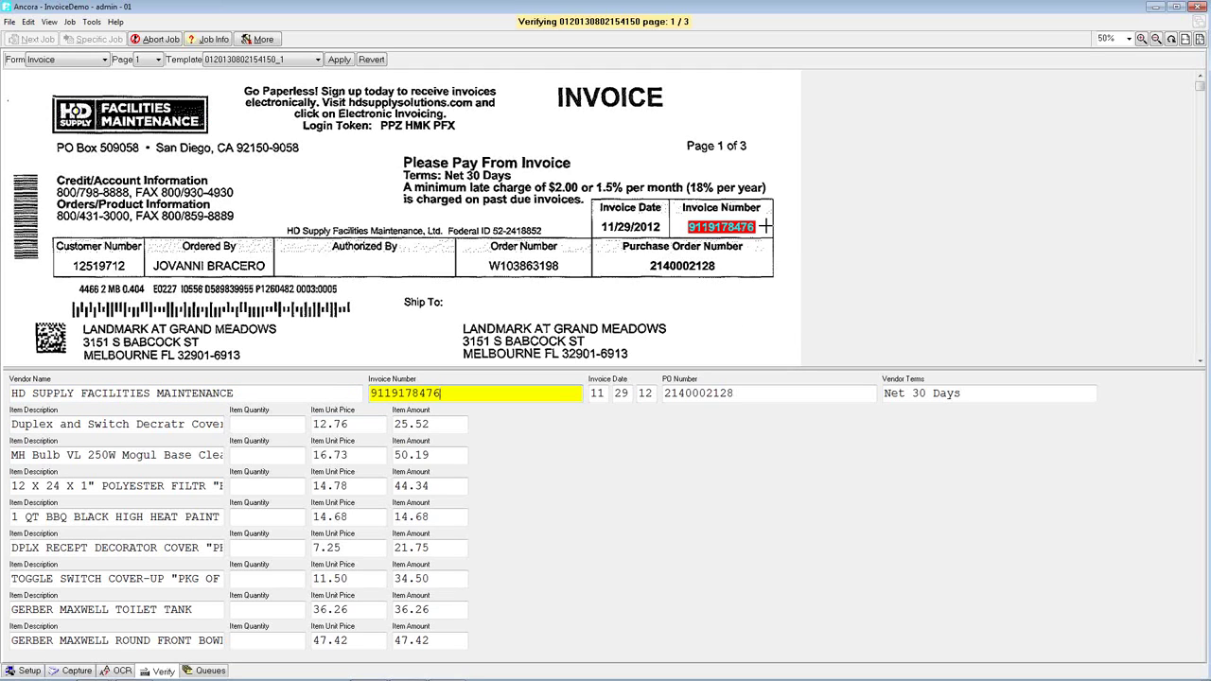
pyautogui.press('Tab')
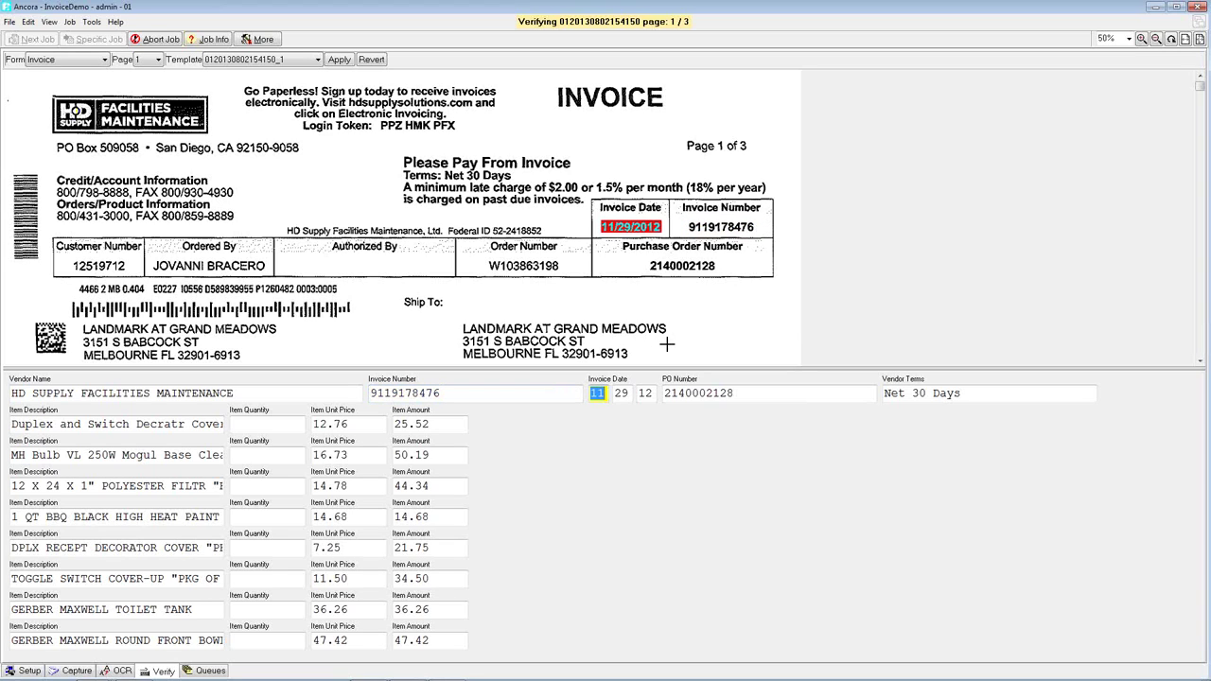
pyautogui.press('Tab')
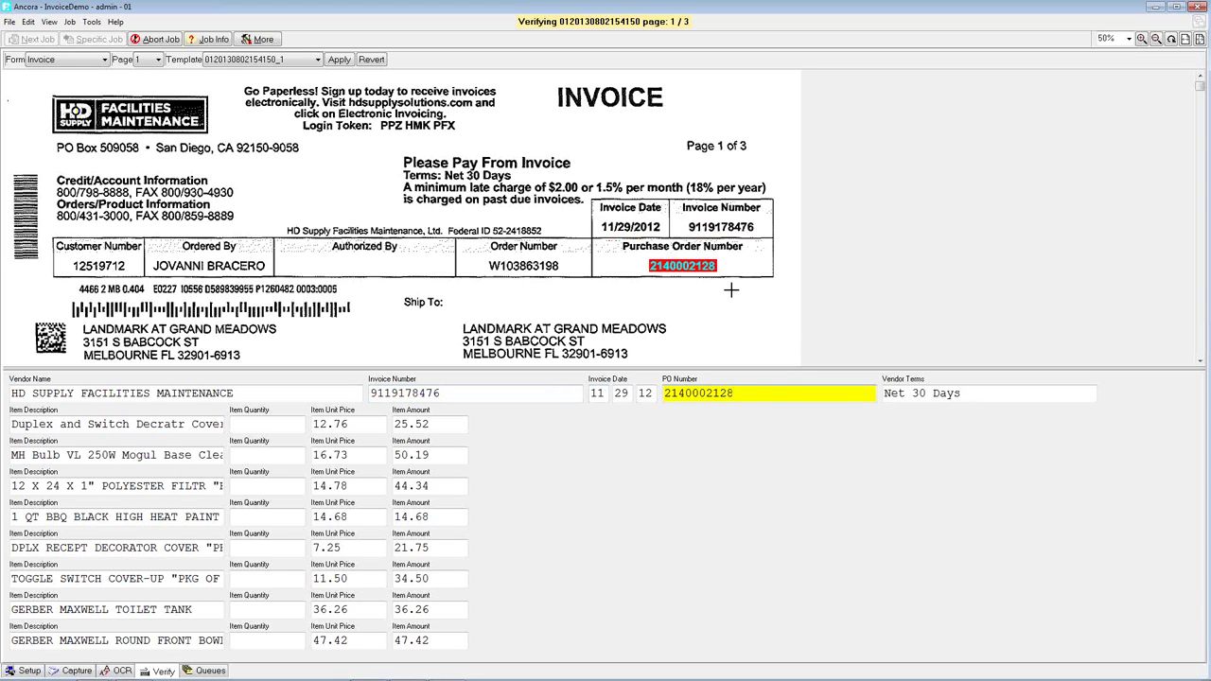
pyautogui.press('Tab')
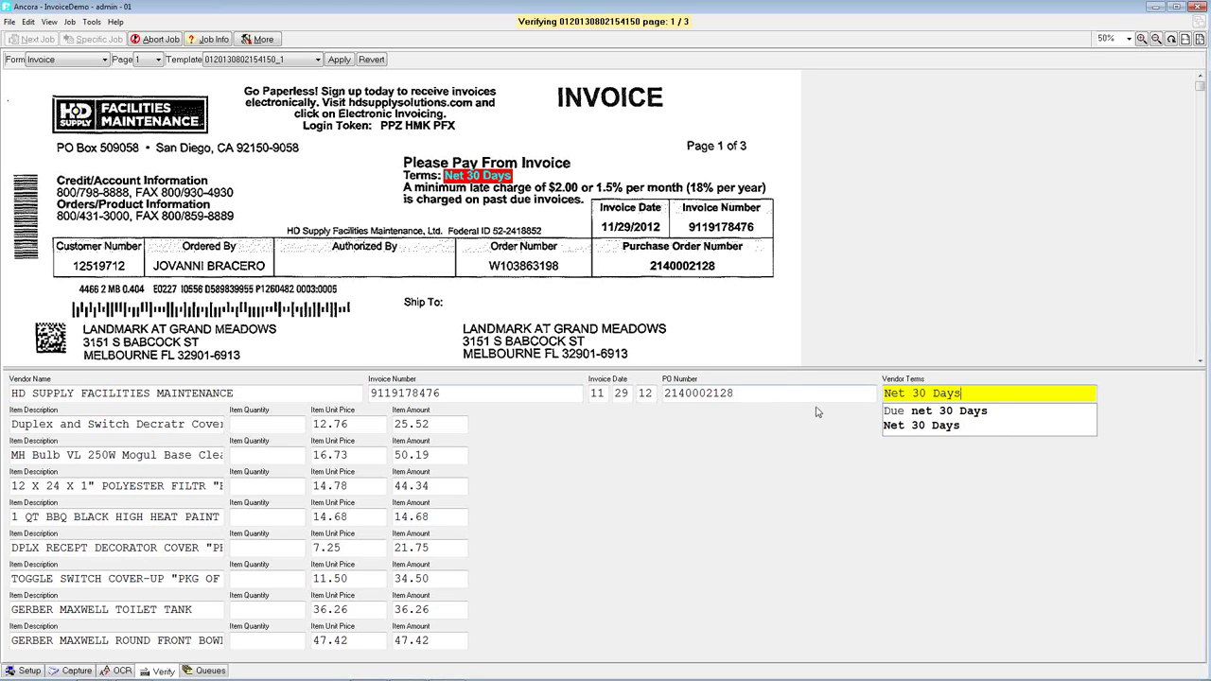
# Step: Accept Net 30 Days as the vendor terms
pyautogui.press('Return')
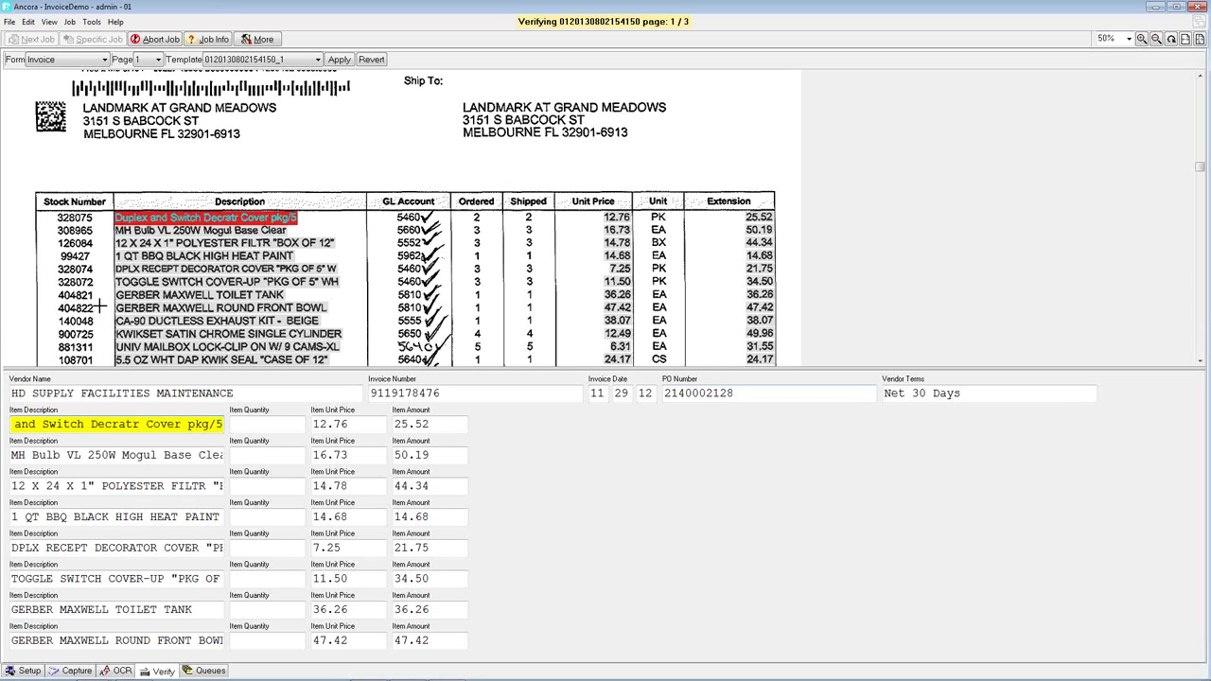
# Step: Fill the item quantities 2, 3, 3, 1, 3, 3, 1, 1 from the scan's Shipped column
pyautogui.press('Tab')
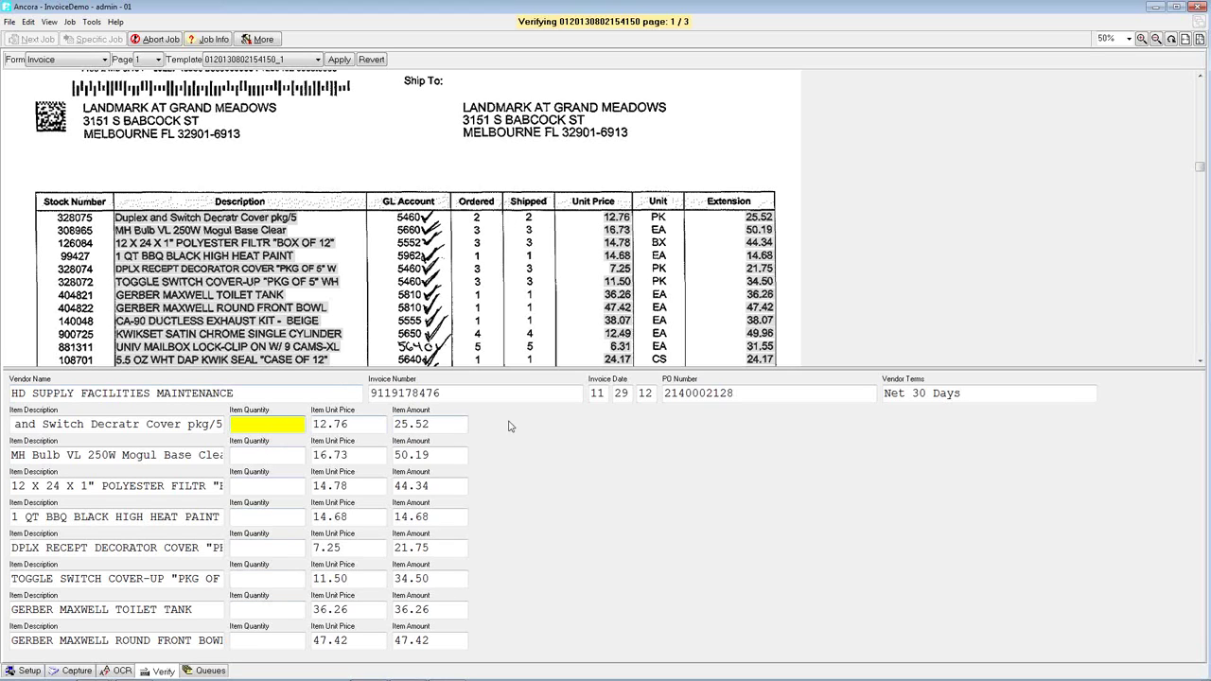
pyautogui.click(529, 216)
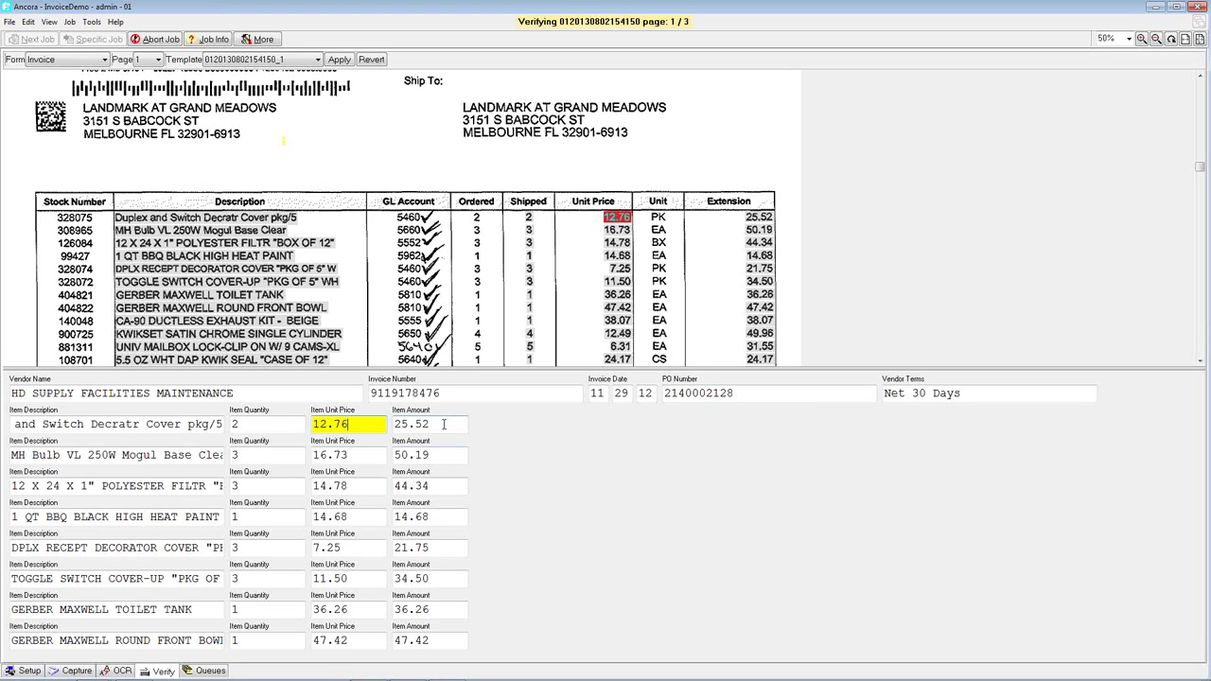
# Step: Accept the first rows' values (12.76 price, 25.52 amount, 16.73 price) down to the KILZ primer quantity
pyautogui.click(442, 424)
pyautogui.press('Tab')
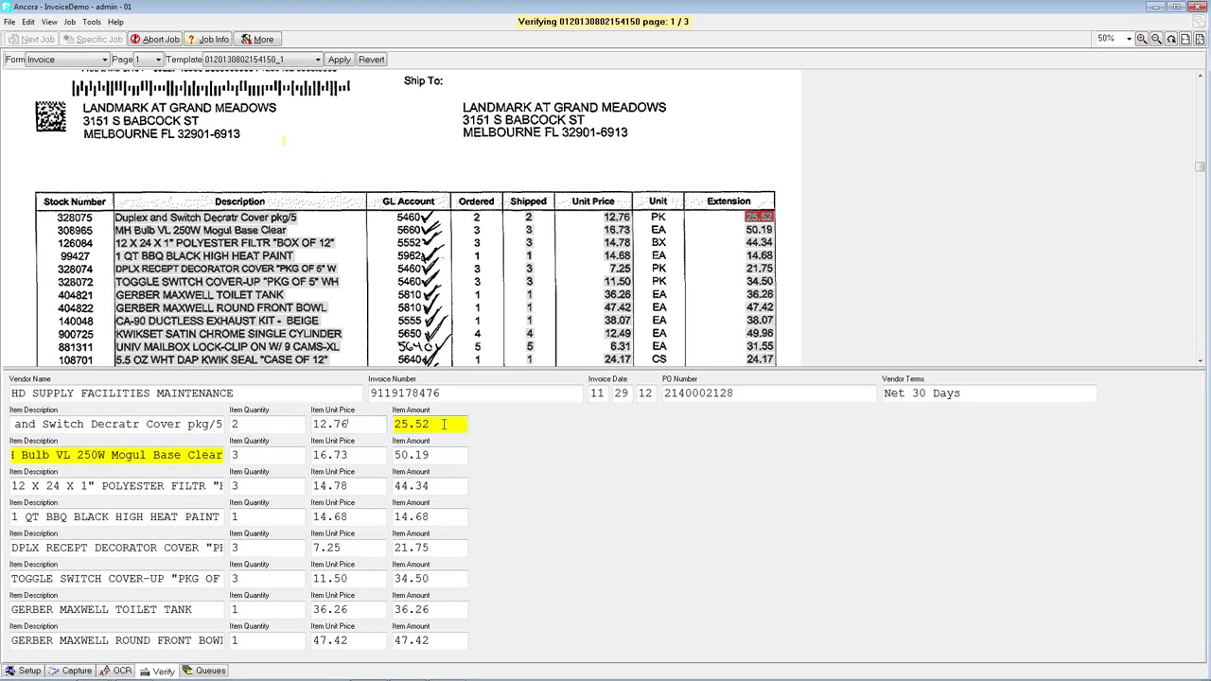
pyautogui.press('Tab')
pyautogui.press('Tab')
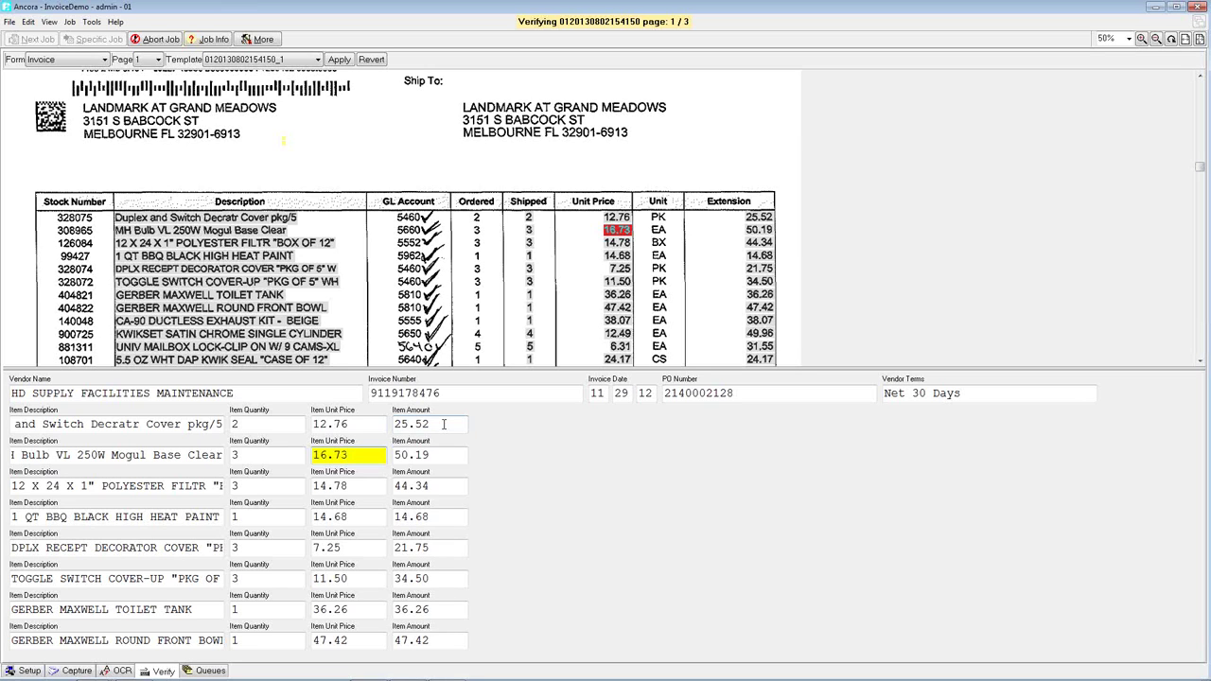
pyautogui.press('Return')
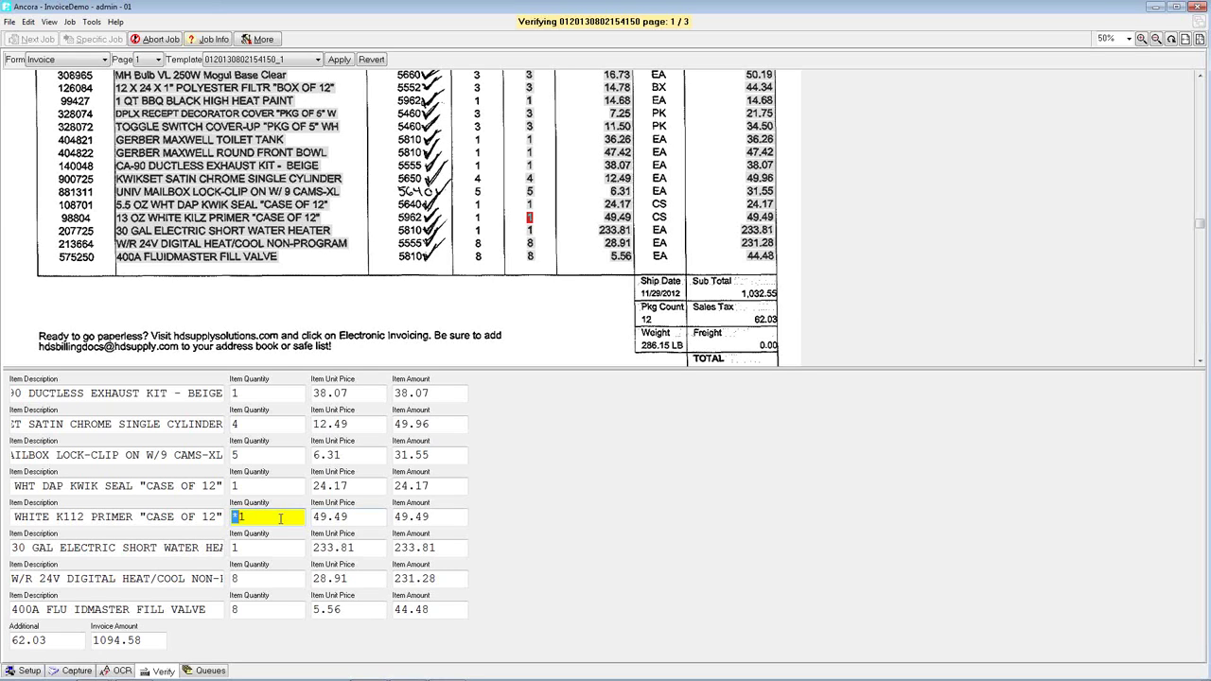
# Step: Keep the KILZ primer quantity at 1 and accept the 1094.58 totals to reach page 2
pyautogui.click(284, 518)
pyautogui.press('Return')
pyautogui.press('Return')
pyautogui.press('Return')
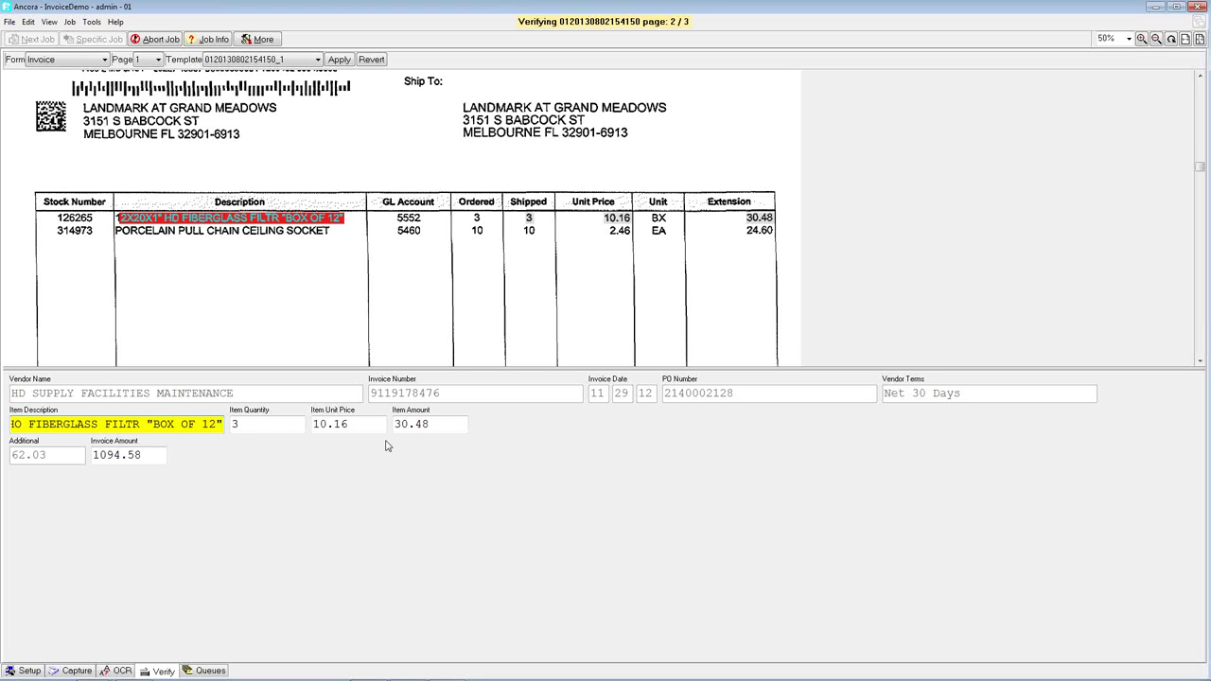
# Step: Accept the fiberglass filter row: quantity 3, unit price 10.16, amount 30.48
pyautogui.press('Tab')
pyautogui.press('Tab')
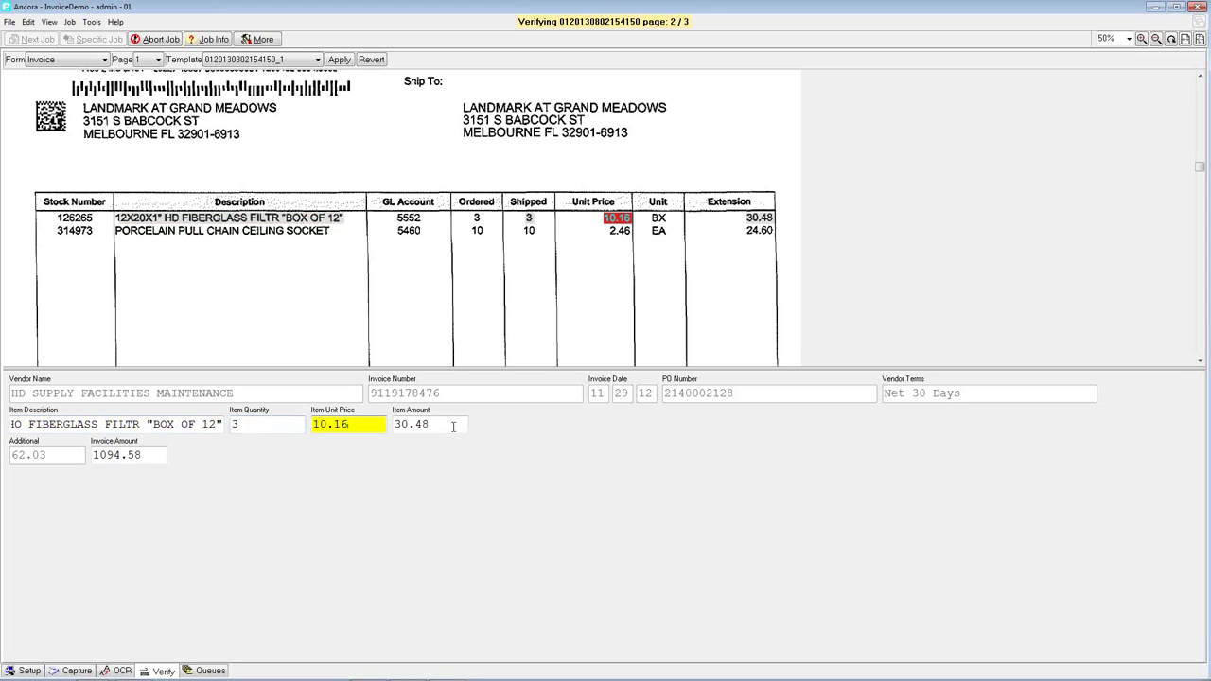
pyautogui.press('Tab')
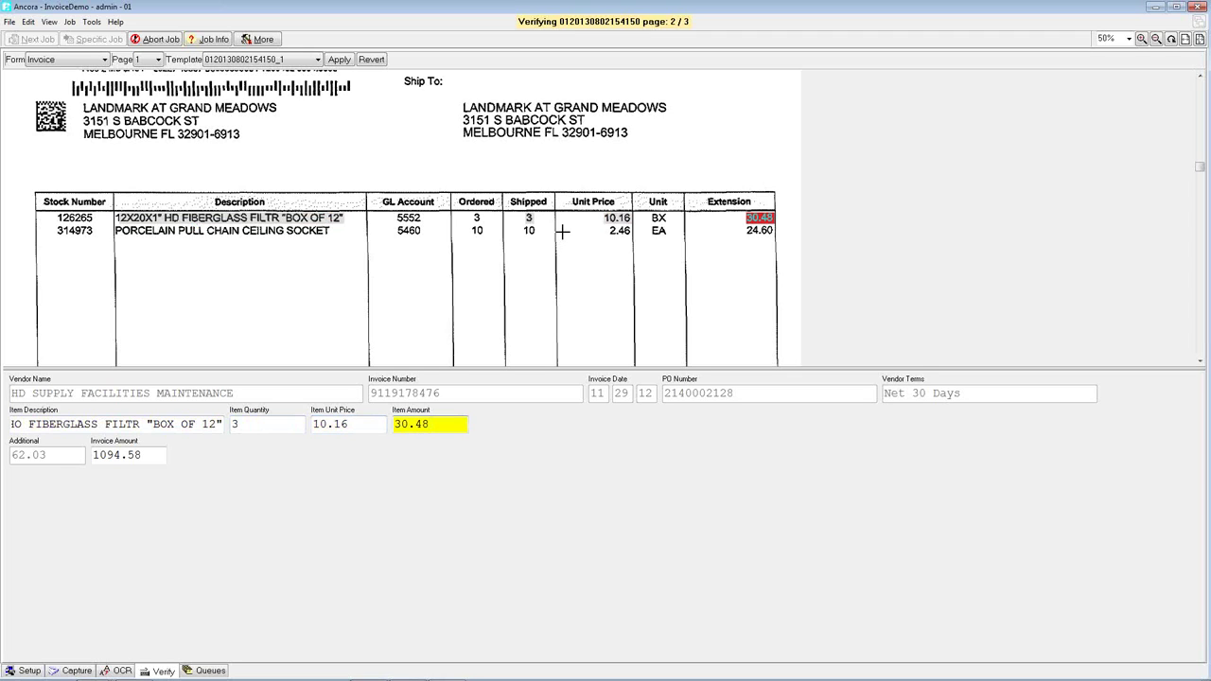
pyautogui.press('Tab')
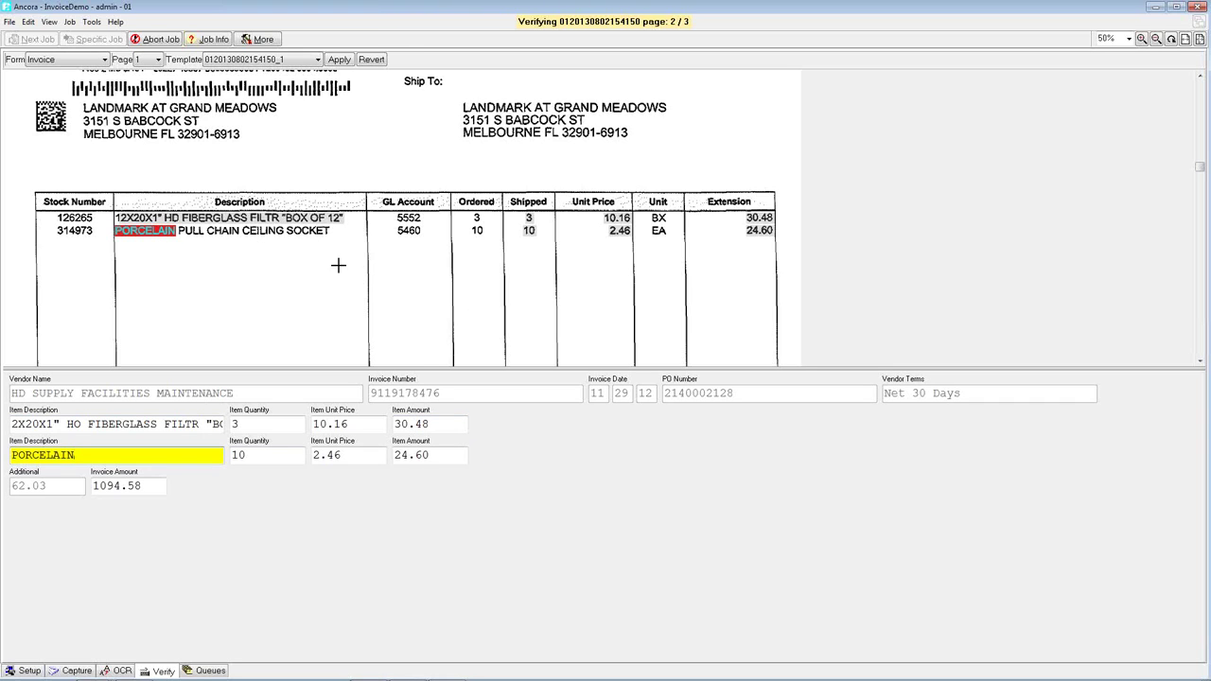
# Step: Recapture the second description from the image as 'PORCELAIN PULL CHAIN CEILING SOCKET' and accept the remaining fields
pyautogui.moveTo(335, 237); pyautogui.dragTo(190, 235)
pyautogui.moveTo(113, 230); pyautogui.dragTo(114, 231)
pyautogui.press('Return')
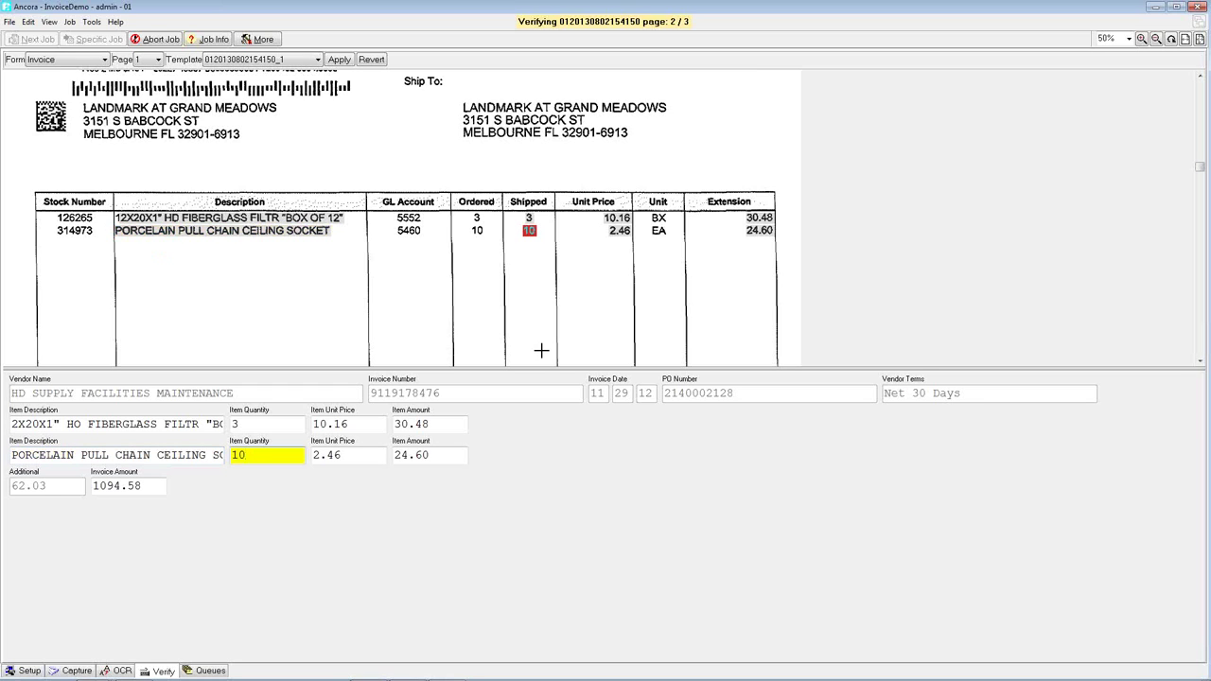
pyautogui.press('Return')
pyautogui.press('Return')
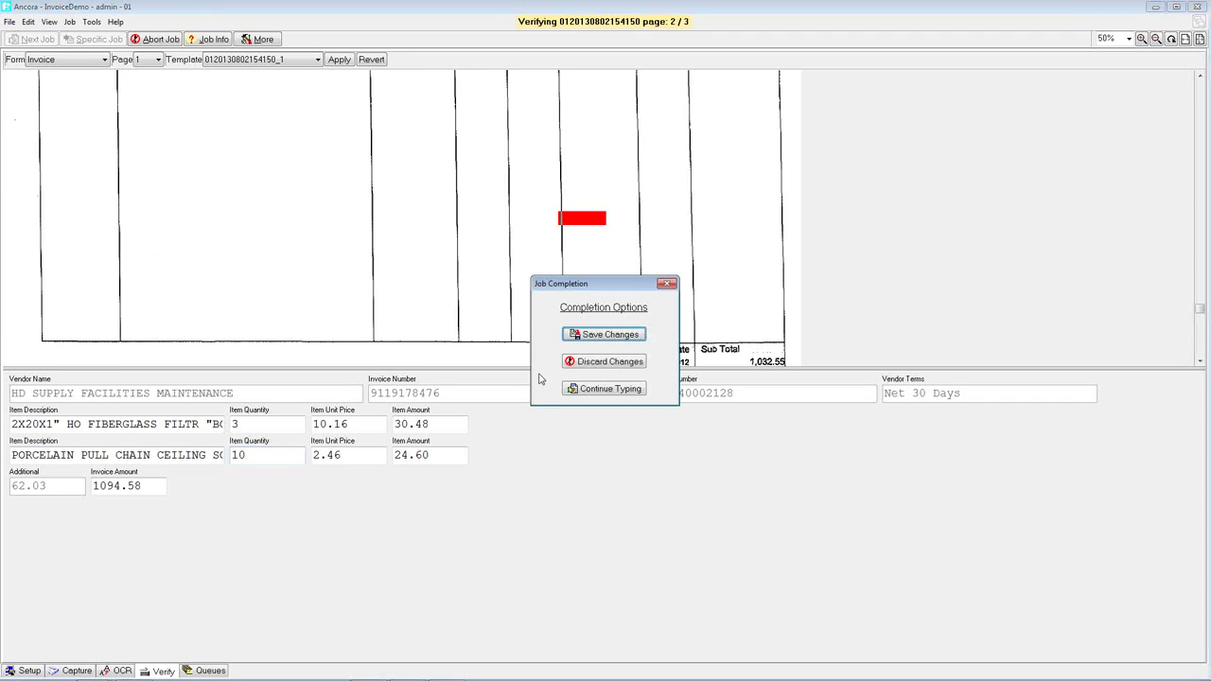
# Step: Save the verified invoice job's changes from Job Completion
pyautogui.click(610, 335)
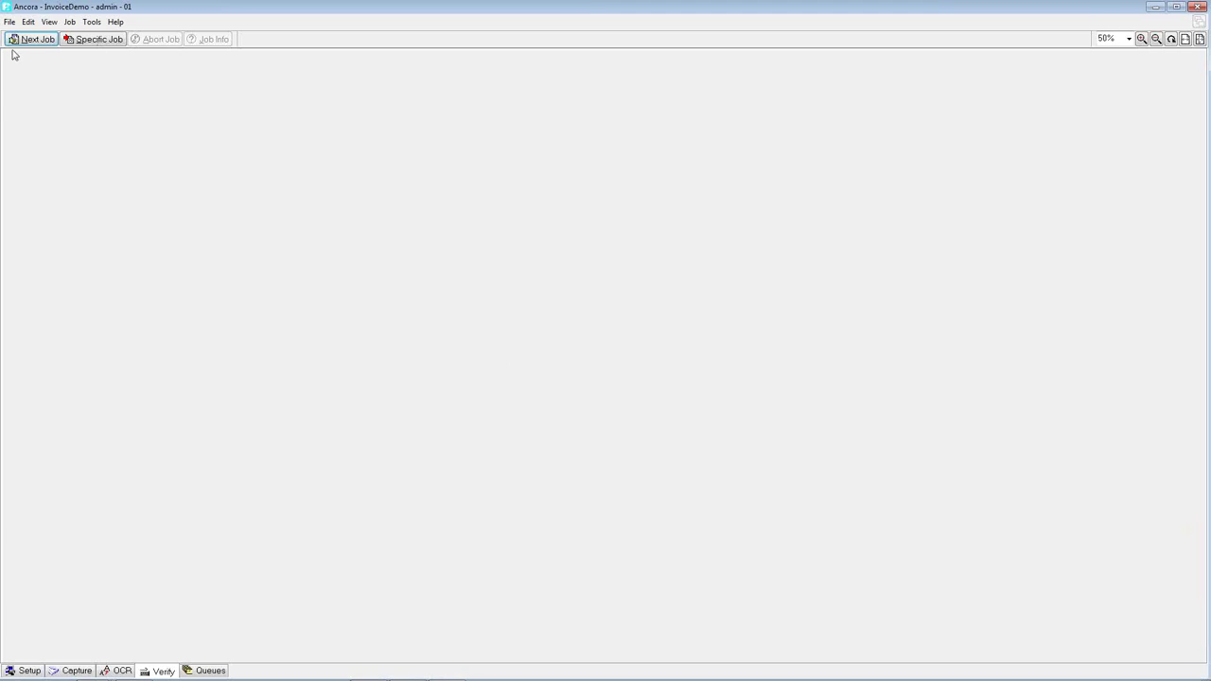
# Step: Log off, then log back in with the account password to the WorkFlowDemo system
pyautogui.click(9, 20)
pyautogui.click(28, 139)
pyautogui.click(533, 347)
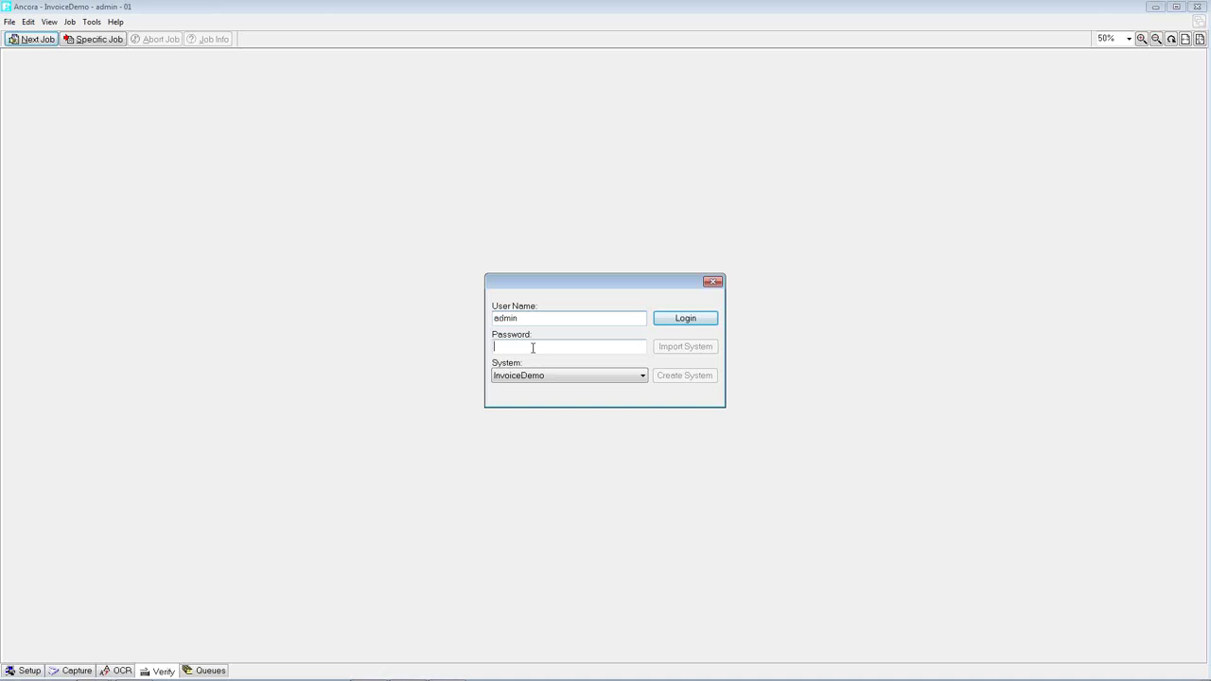
pyautogui.write('•••••••')
pyautogui.press('Tab')
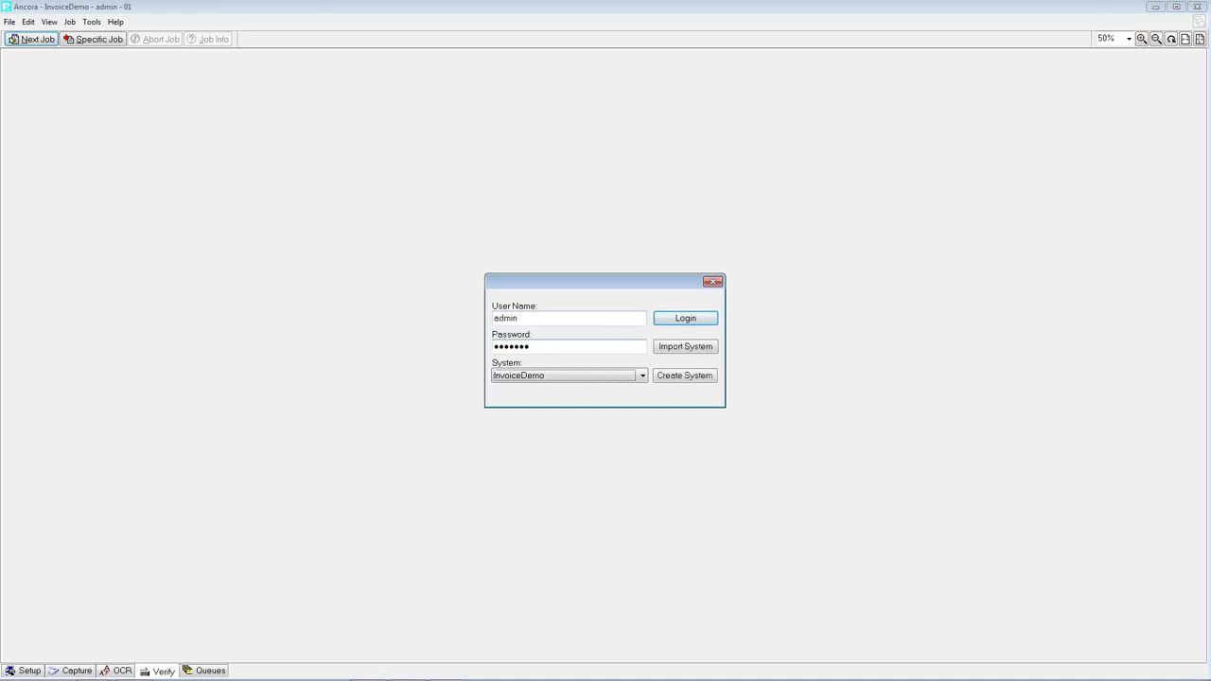
pyautogui.press('Down')
pyautogui.press('Down')
pyautogui.press('Down')
pyautogui.press('Return')
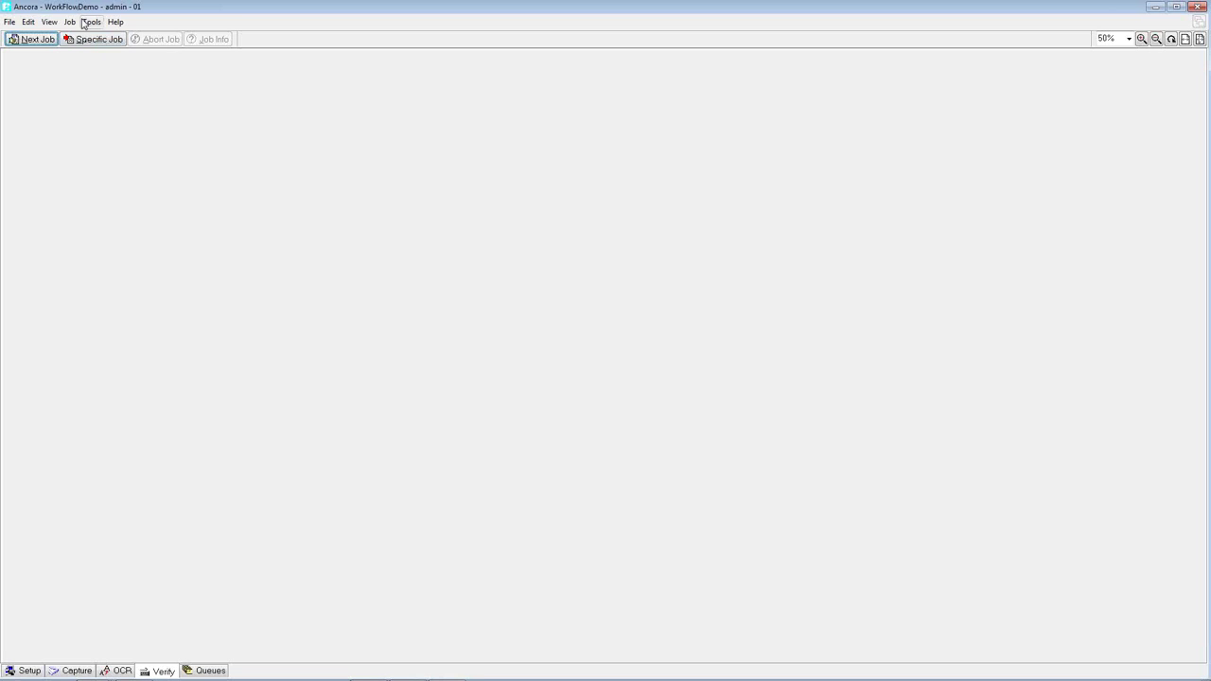
# Step: Add Page2_Amount_Deviation.tif, Page5_No_PO.tif and Page14_No_Total.tif from WorkFlowDemo\Job\WF as job pages
pyautogui.click(78, 671)
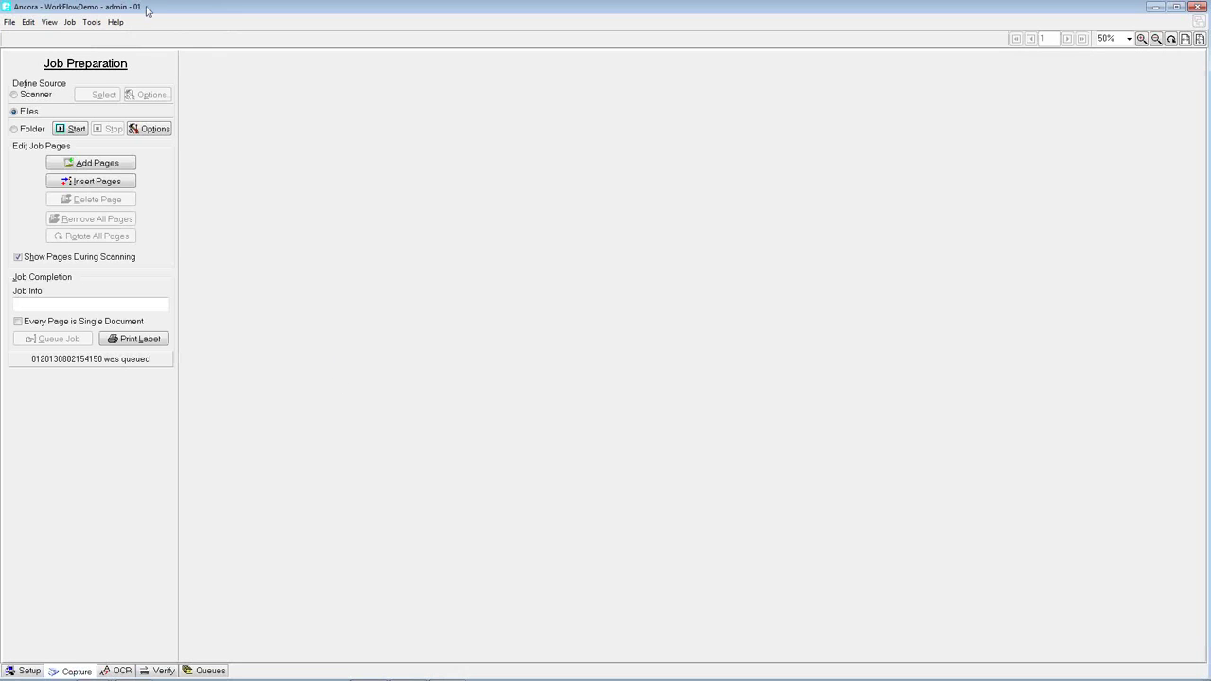
pyautogui.click(96, 168)
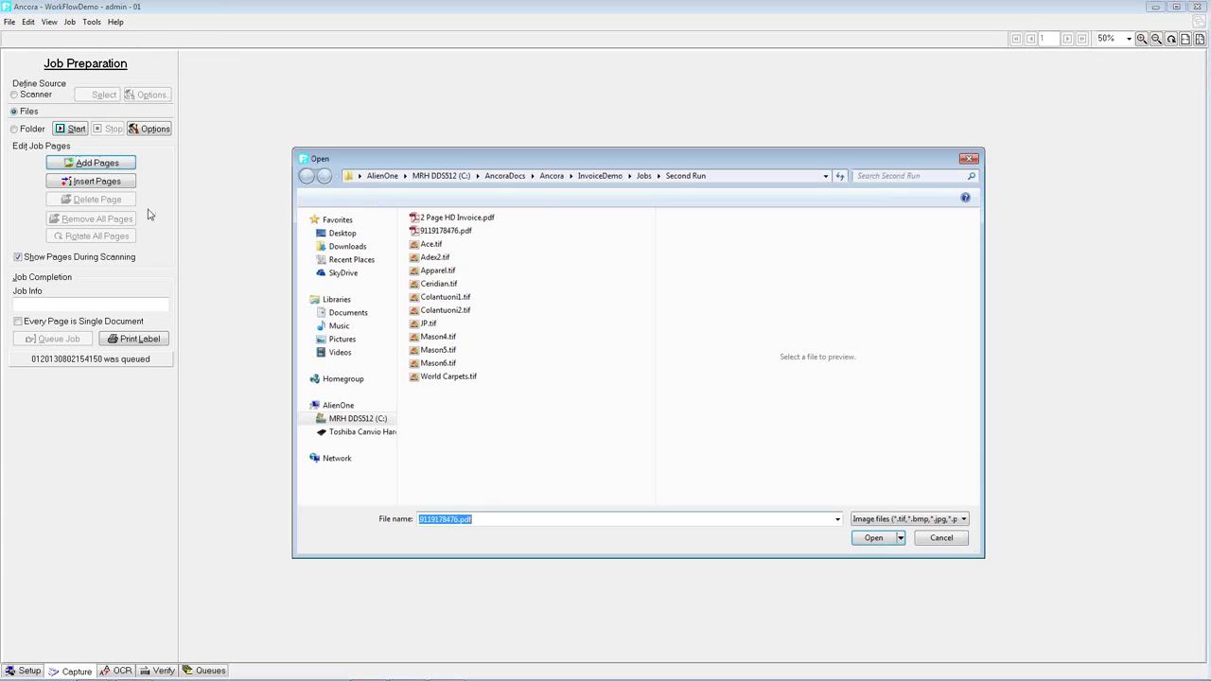
pyautogui.click(552, 175)
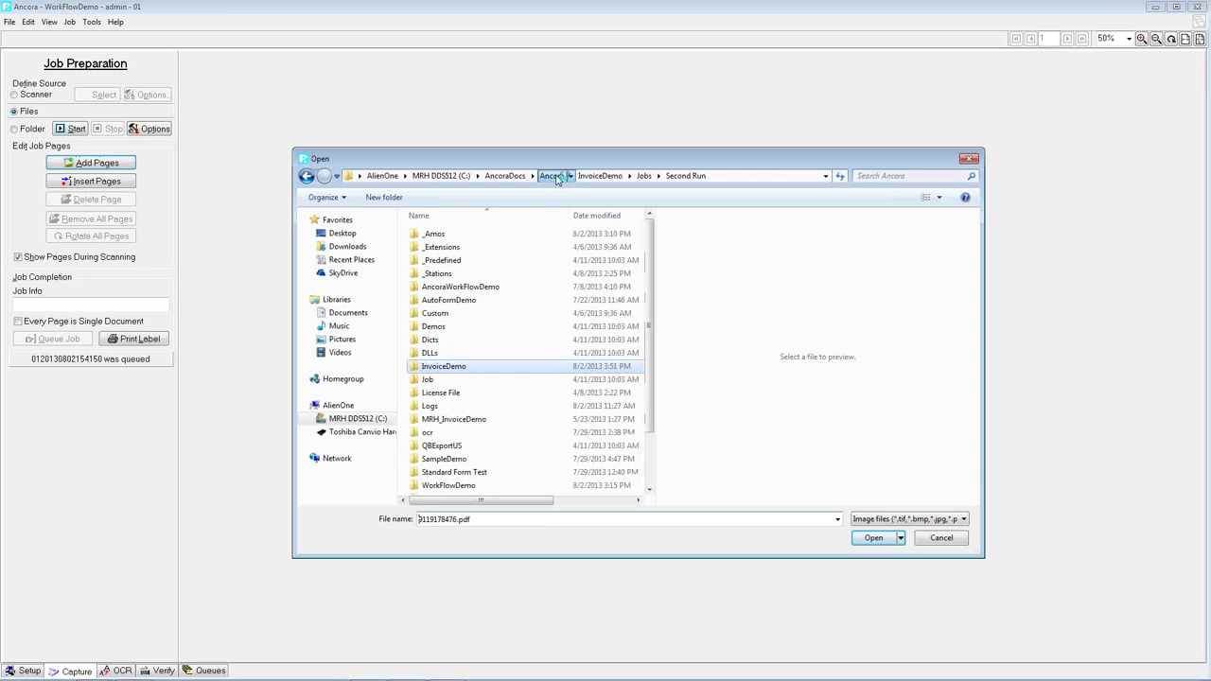
pyautogui.doubleClick(477, 488)
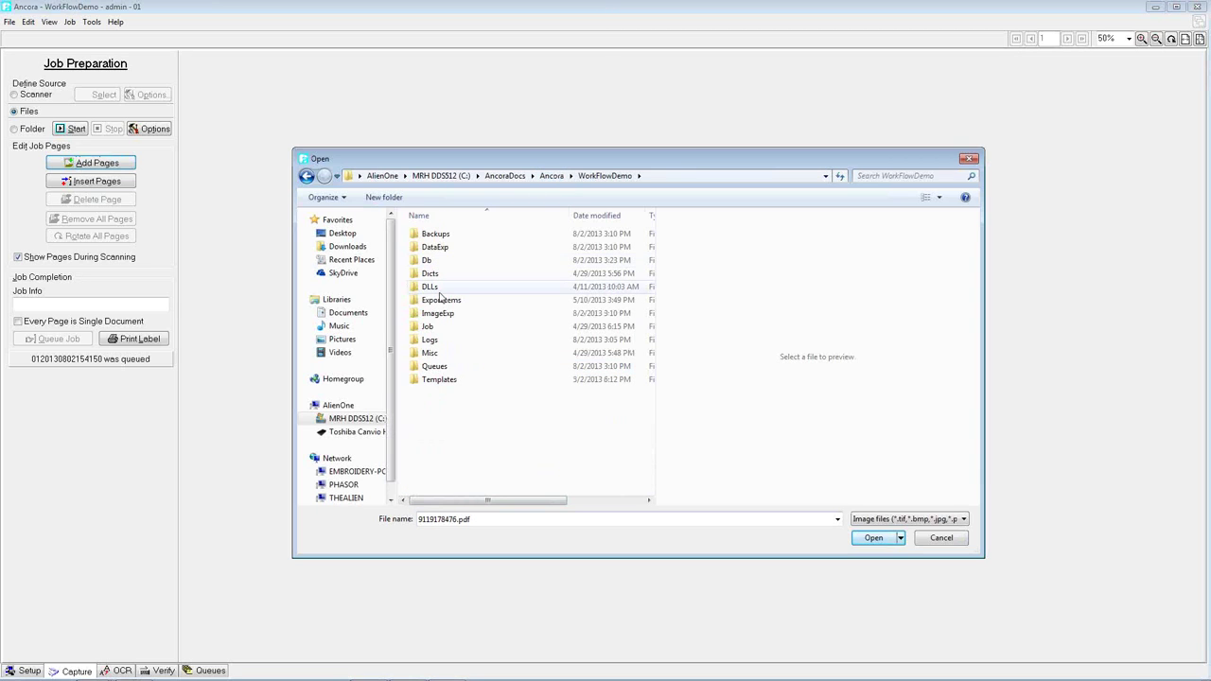
pyautogui.doubleClick(431, 326)
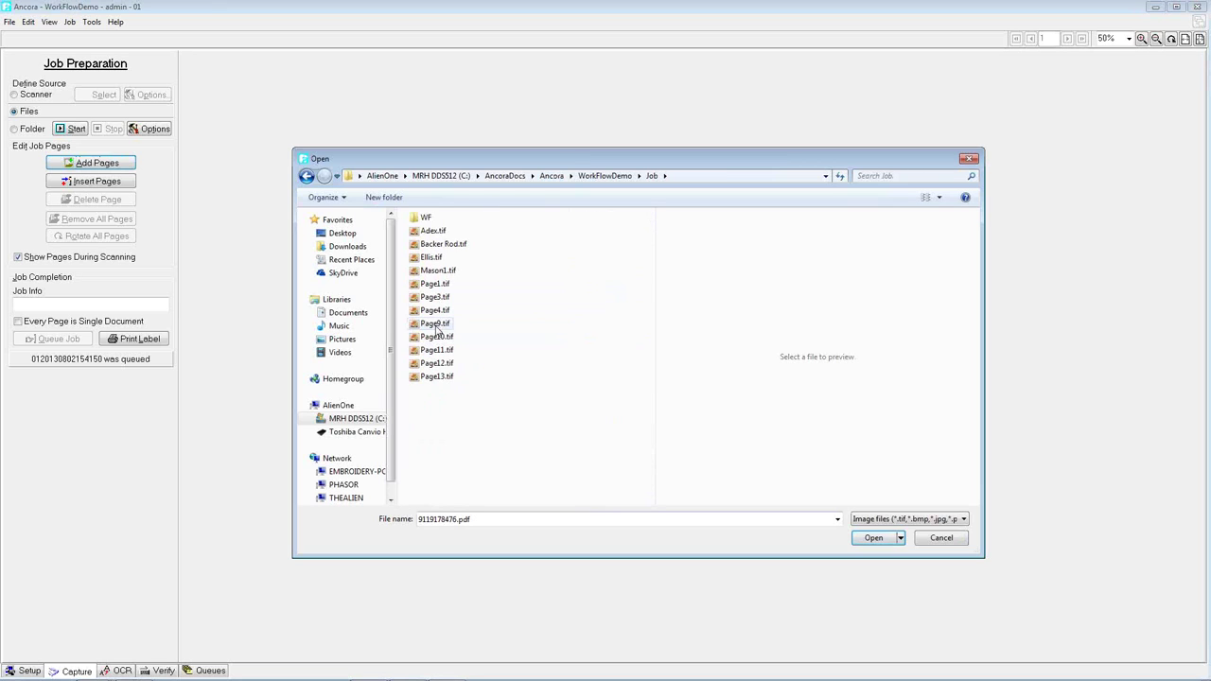
pyautogui.doubleClick(425, 218)
pyautogui.click(470, 232)
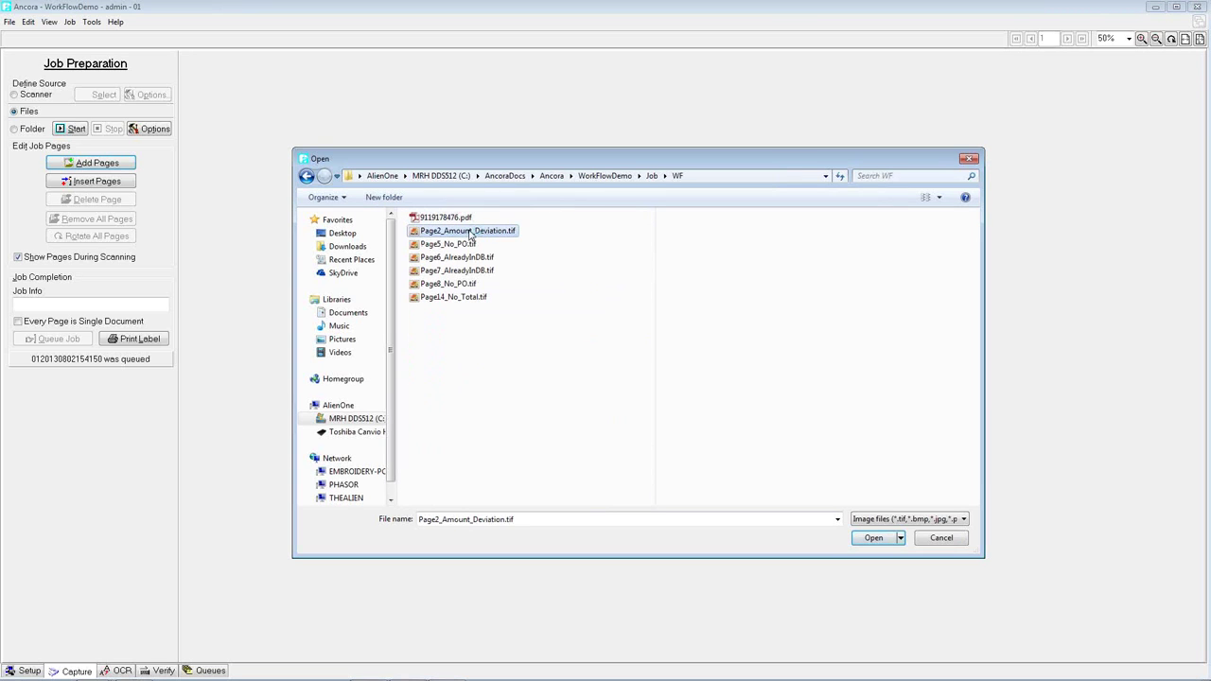
pyautogui.keyDown('ctrl'); pyautogui.click(465, 244); pyautogui.keyUp('ctrl')
pyautogui.keyDown('ctrl'); pyautogui.click(467, 298); pyautogui.keyUp('ctrl')
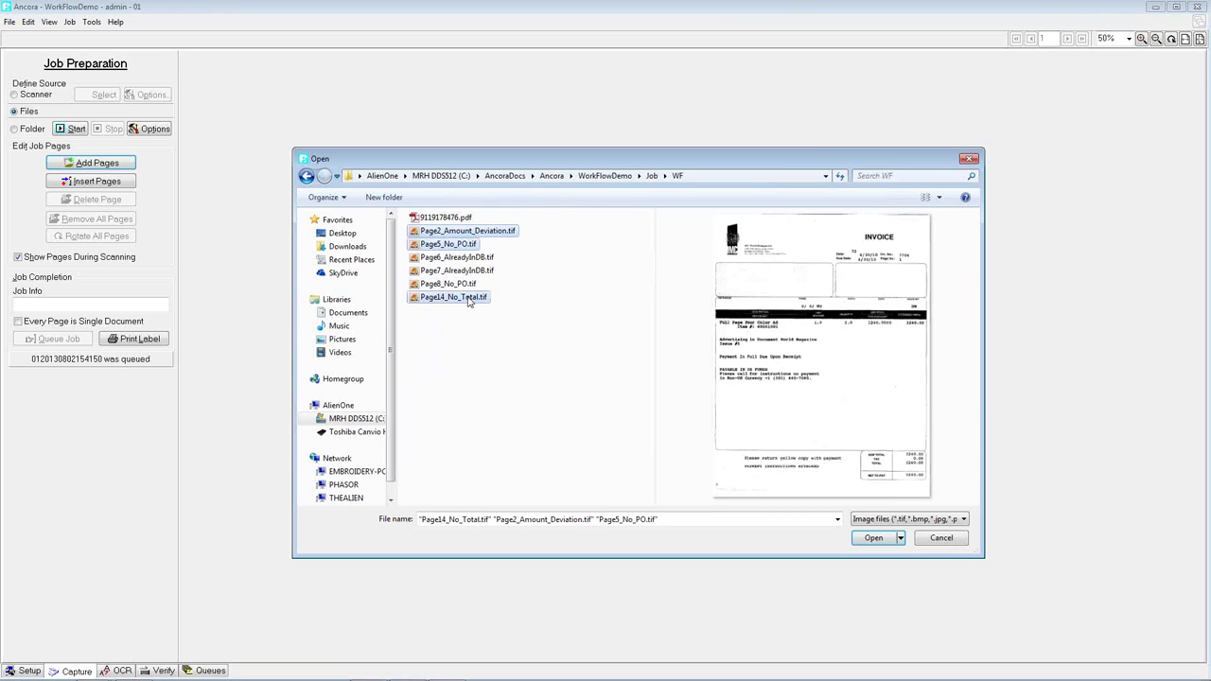
pyautogui.click(875, 541)
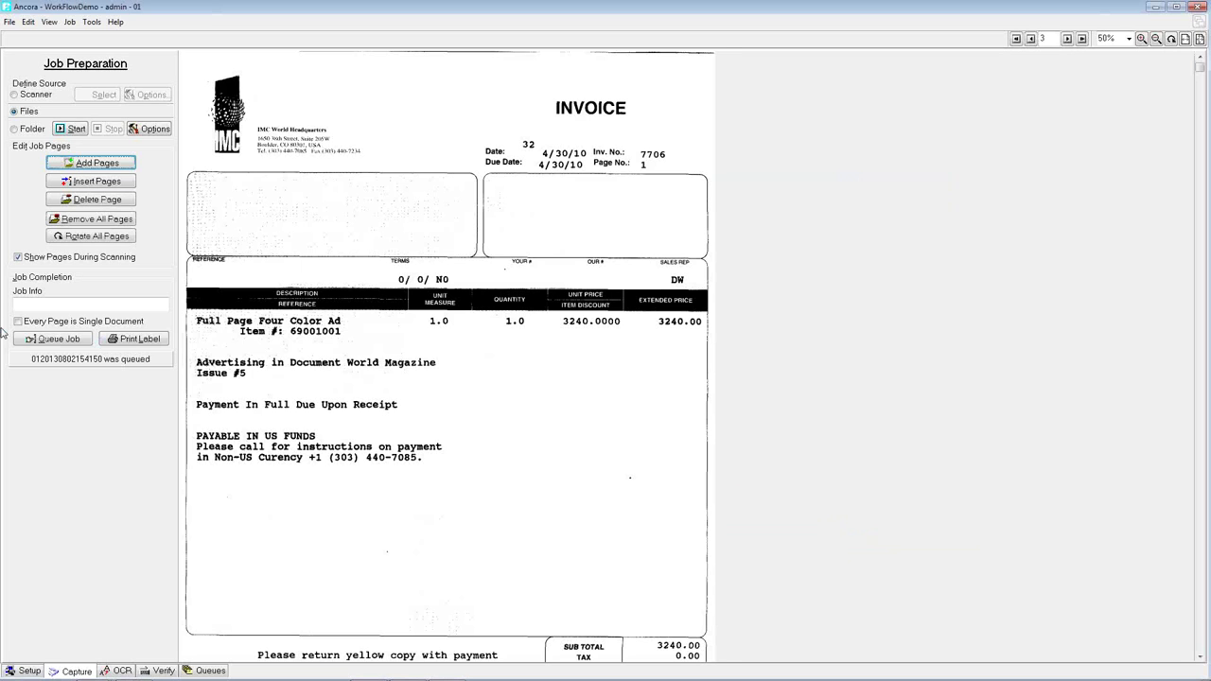
# Step: Enable 'Every Page is Single Document', review pages 1–3, and return to the World Carpets page
pyautogui.click(18, 321)
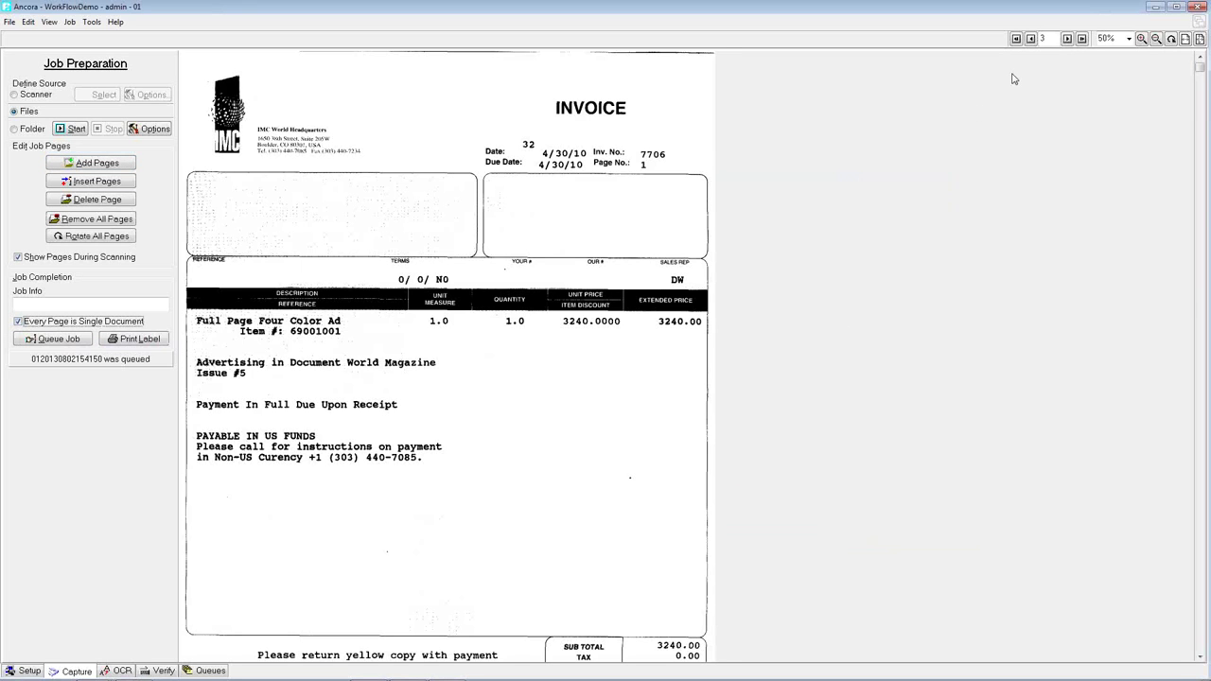
pyautogui.click(1030, 40)
pyautogui.click(1030, 40)
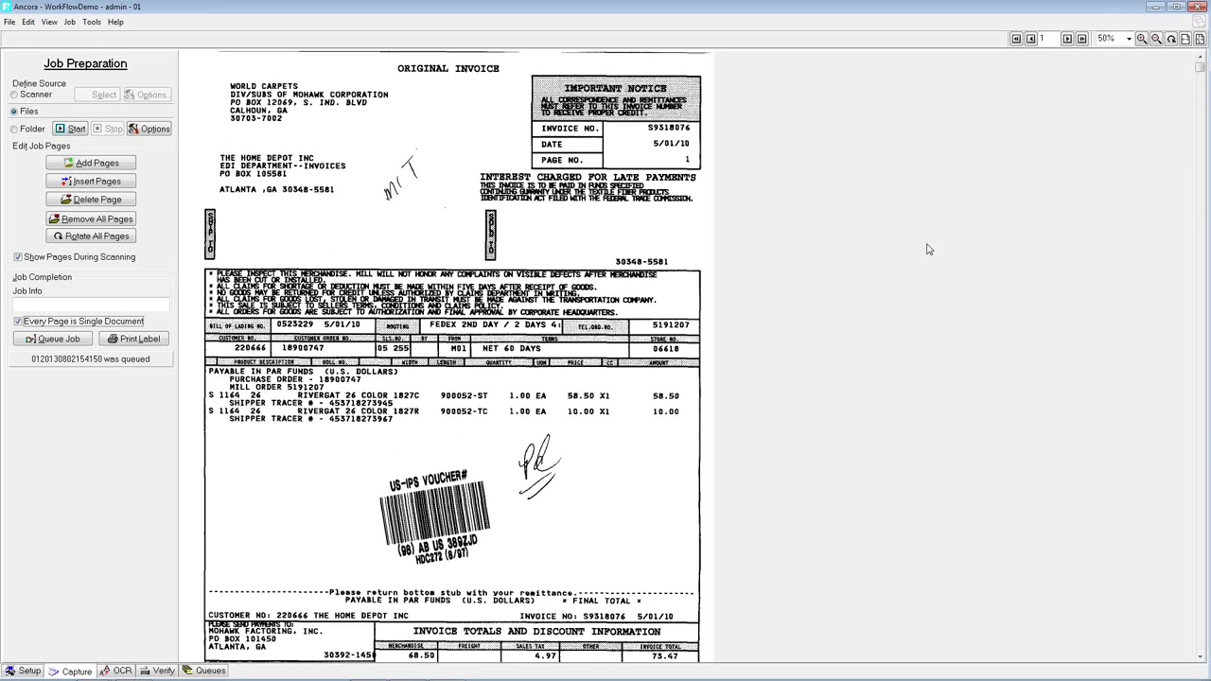
pyautogui.click(1066, 39)
pyautogui.click(1066, 39)
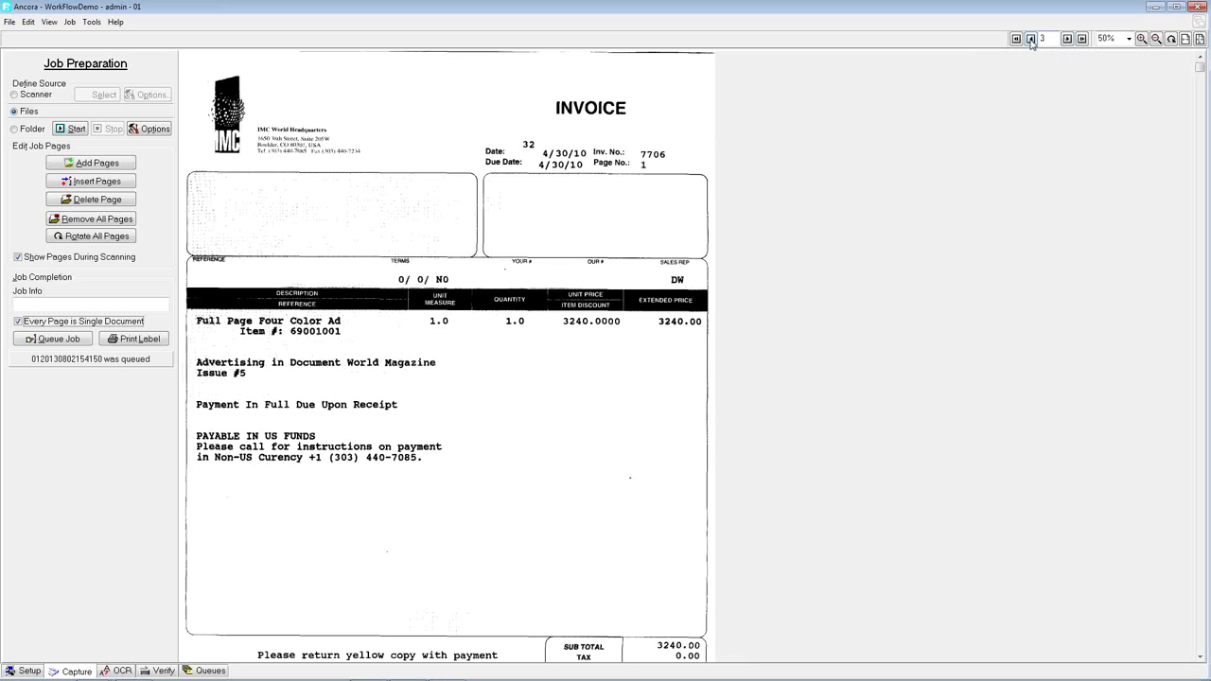
pyautogui.click(1030, 40)
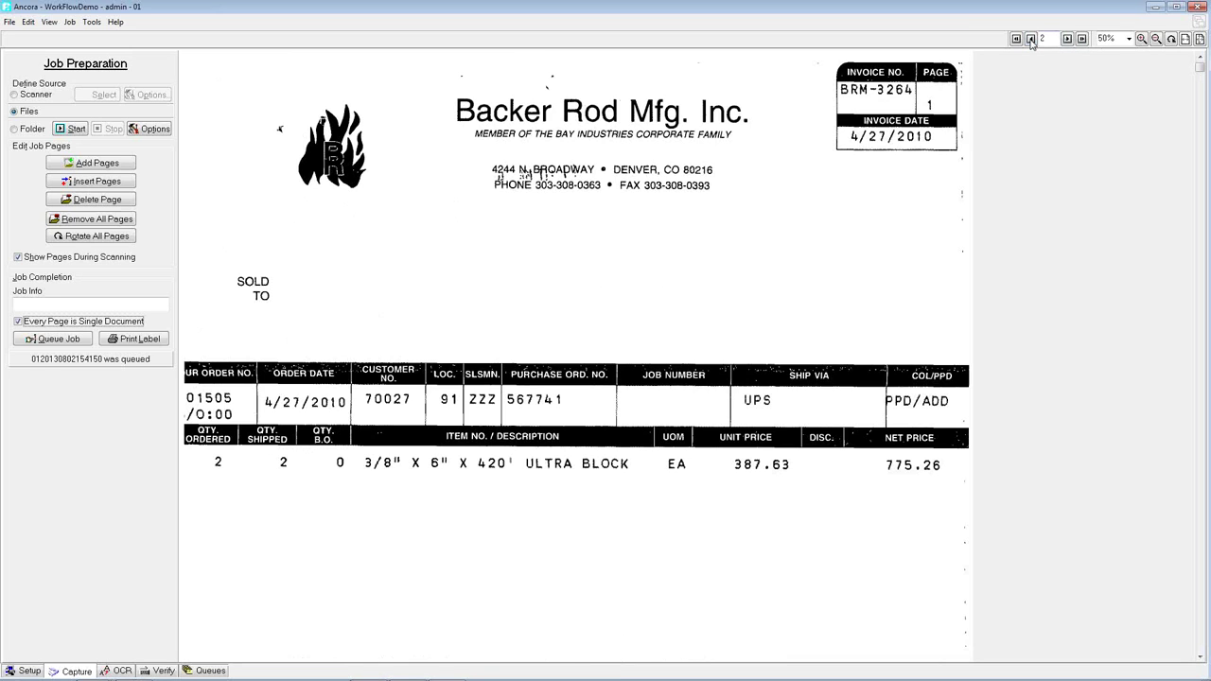
pyautogui.click(1030, 40)
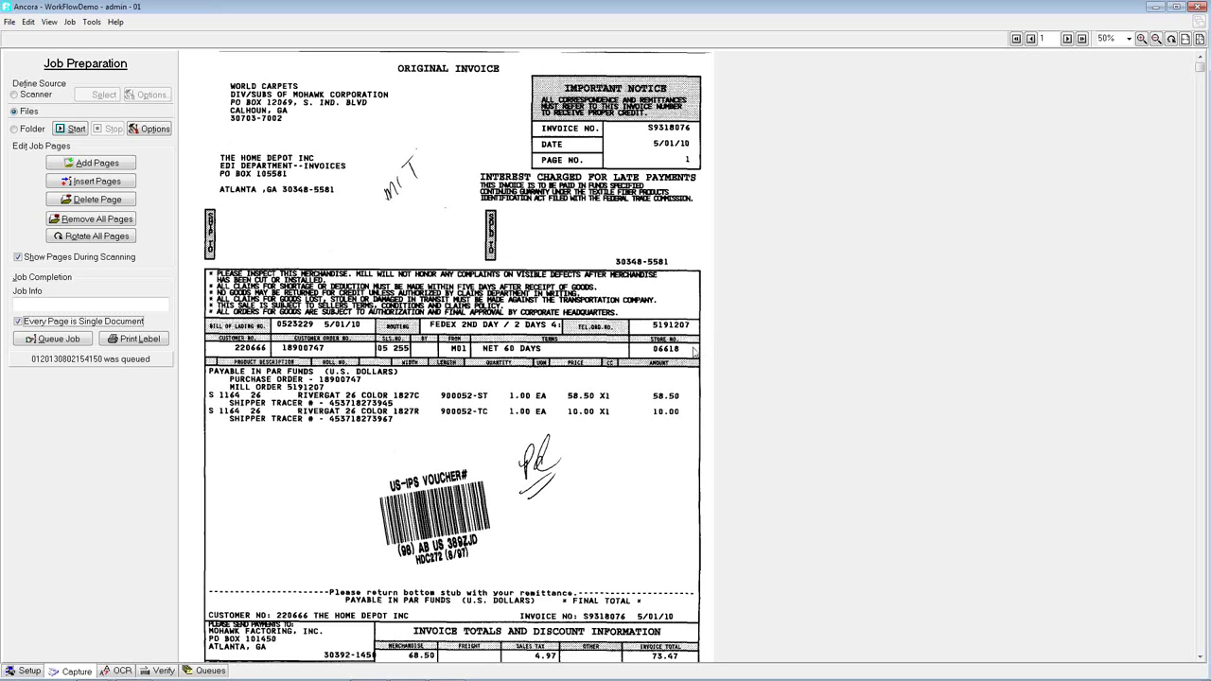
# Step: Queue the three-page job for OCR and confirm it
pyautogui.click(64, 344)
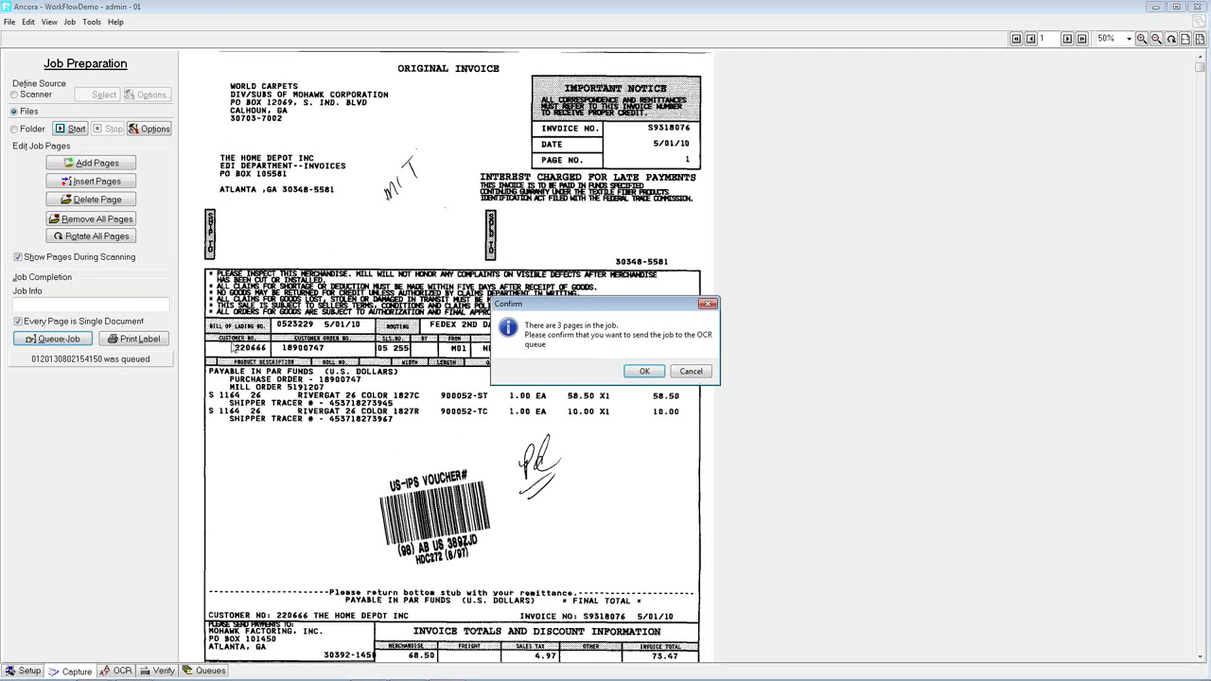
pyautogui.click(649, 379)
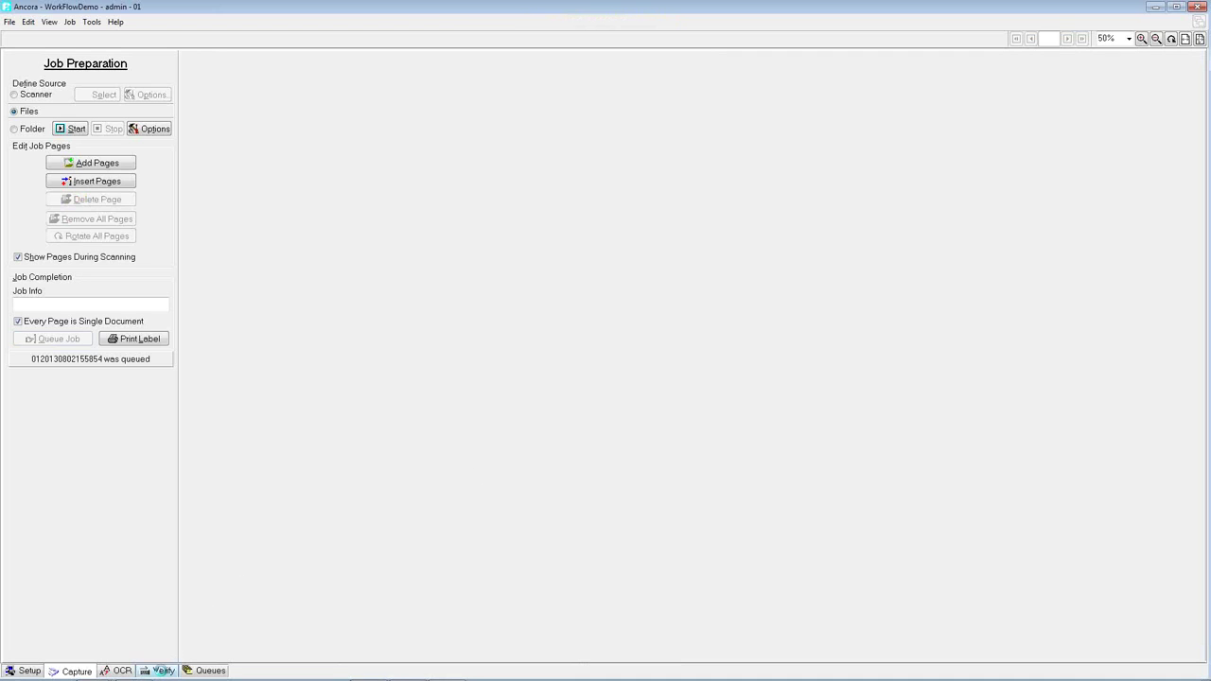
# Step: Load the next job awaiting verification from the Verify workspace
pyautogui.click(162, 671)
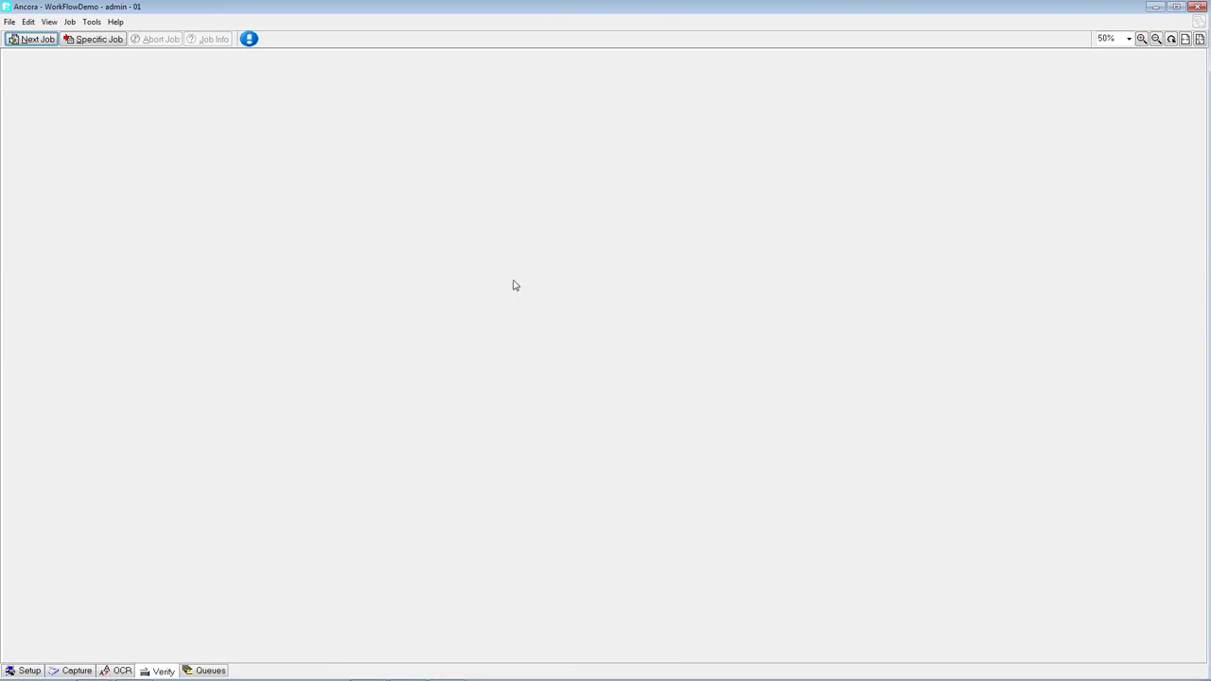
pyautogui.click(34, 39)
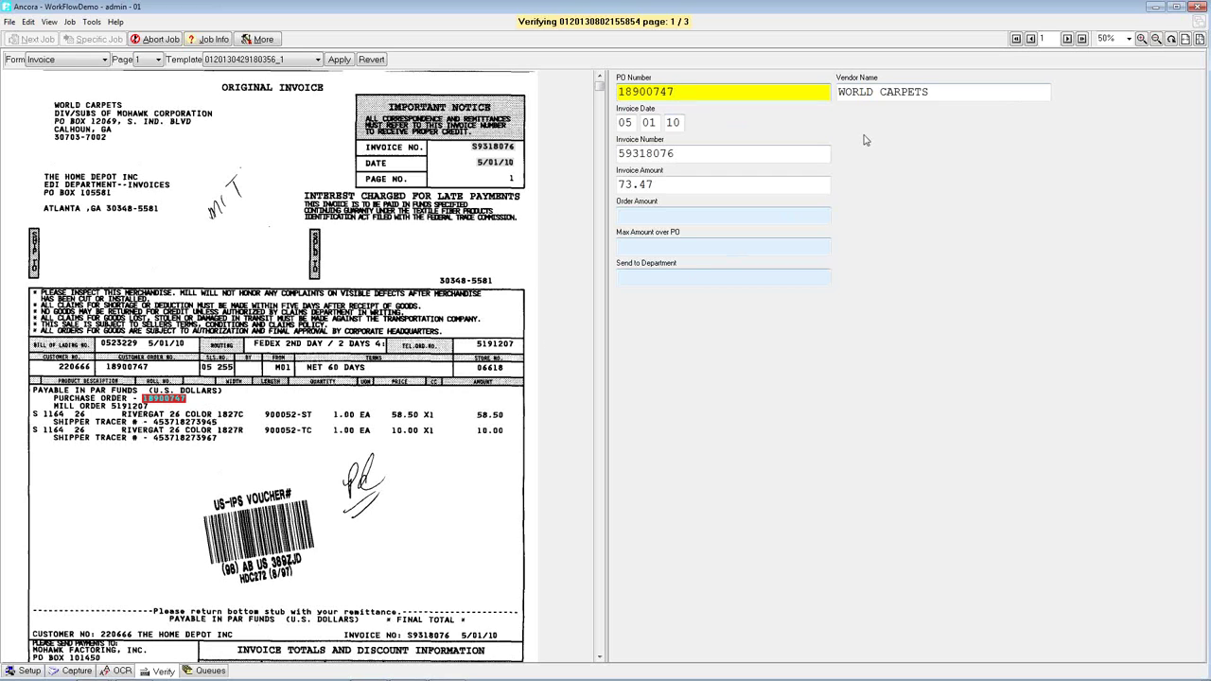
# Step: Accept World Carpets' PO number, vendor, date, invoice number and remaining fields, routed to Supervisor
pyautogui.press('Return')
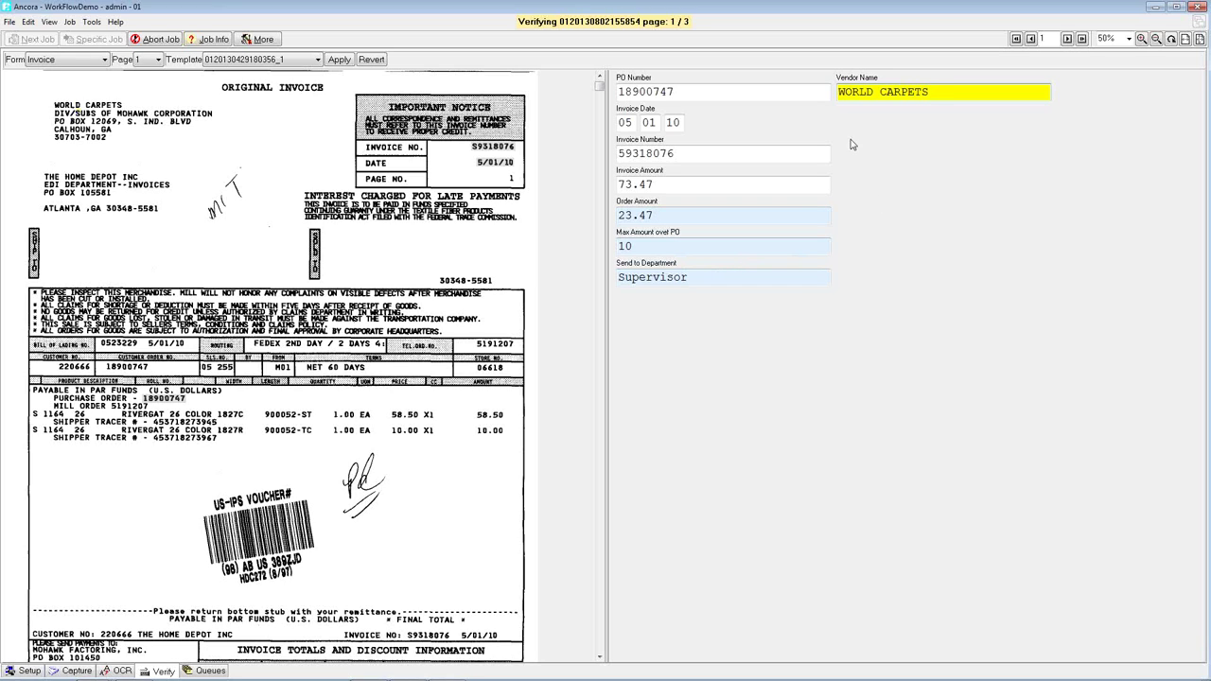
pyautogui.press('Tab')
pyautogui.press('Tab')
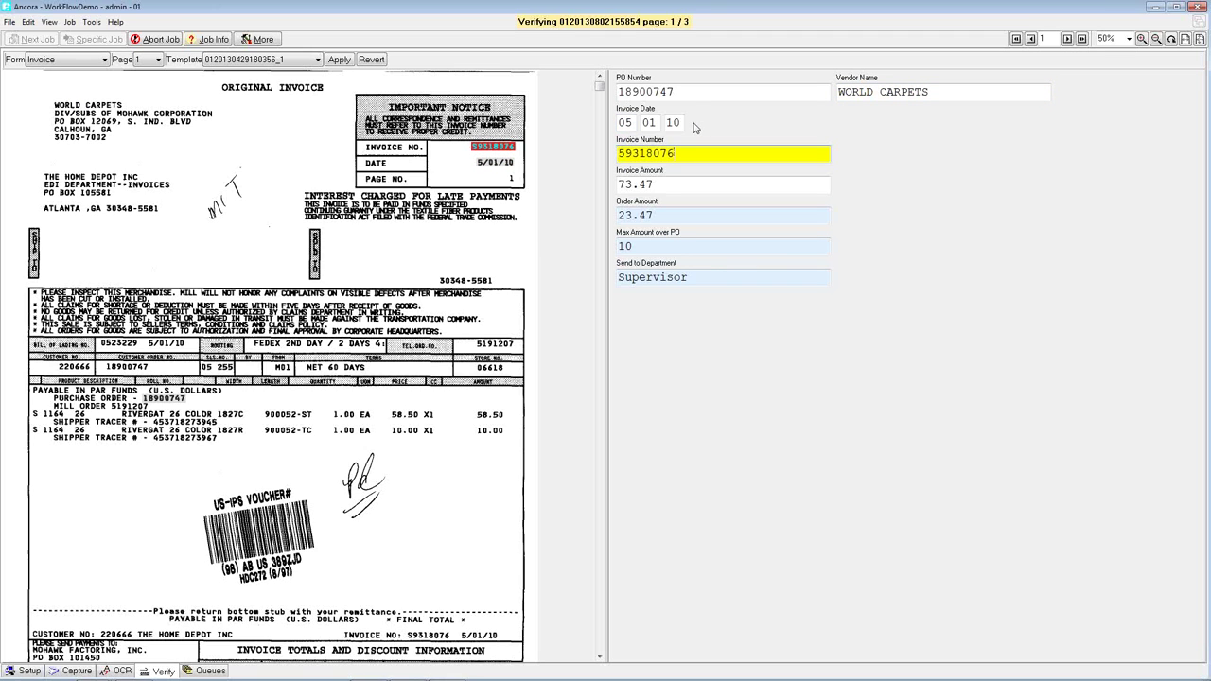
pyautogui.press('Return')
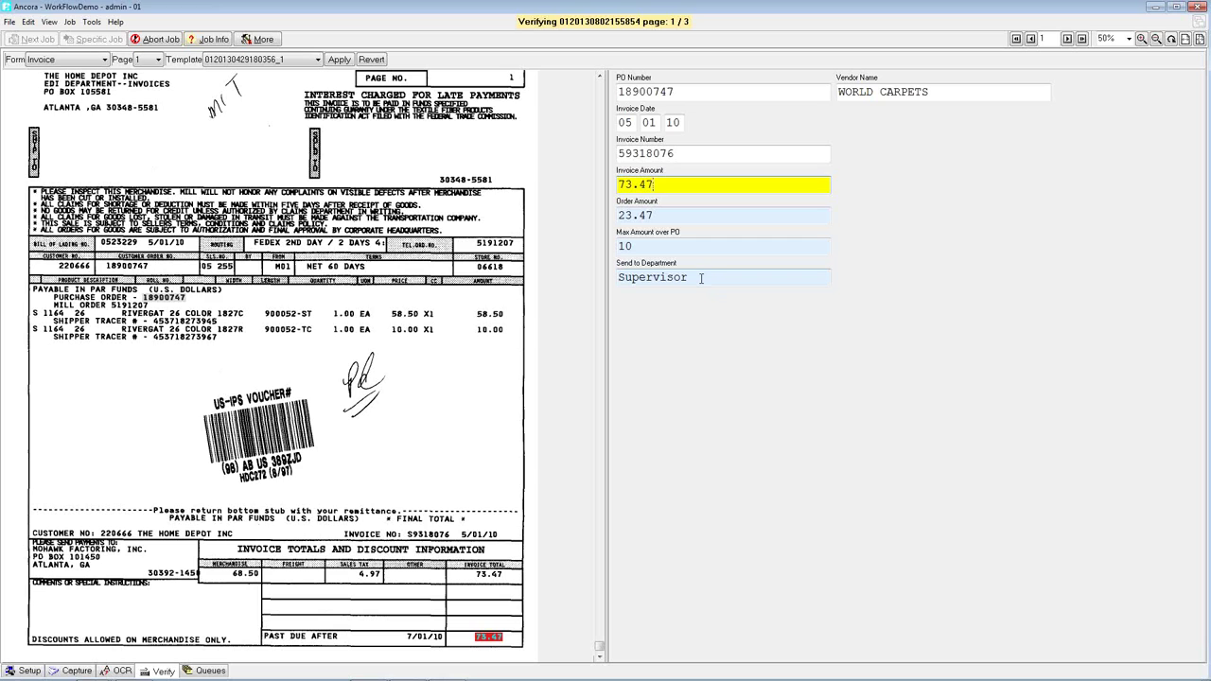
pyautogui.press('Return')
pyautogui.press('Return')
pyautogui.press('Return')
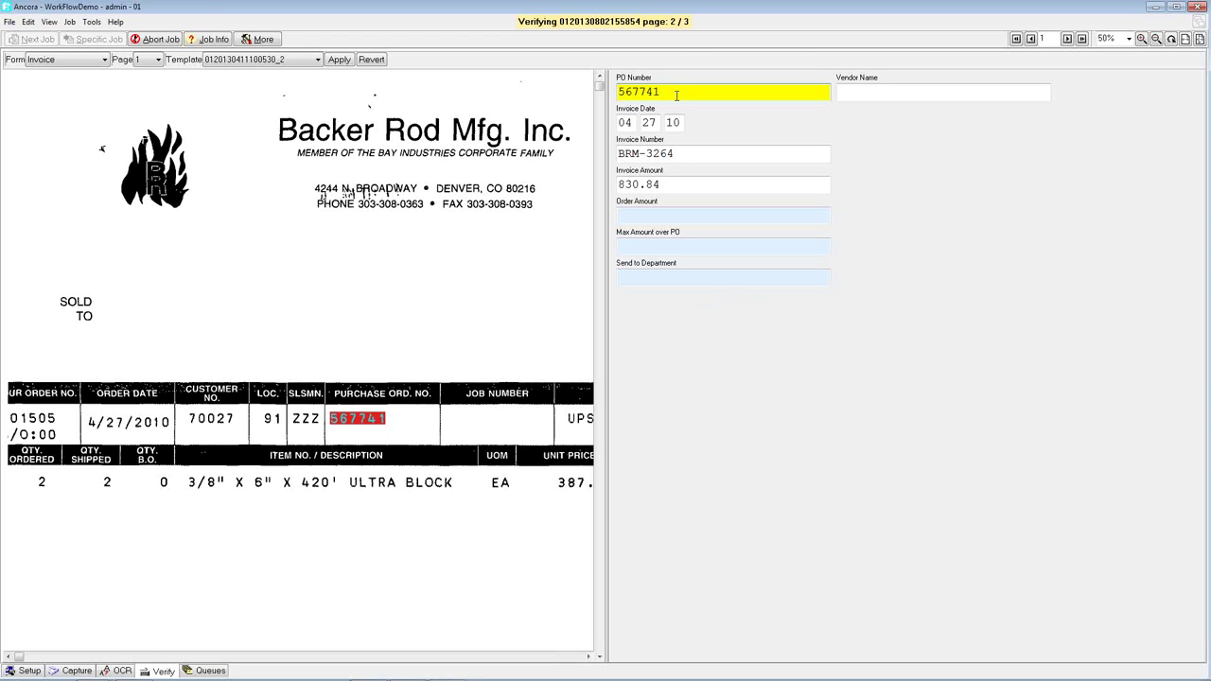
# Step: Accept the Backer Rod PO number, vendor Backer Rod Mfg. Inc., invoice BRM-3264 and amount 830.84
pyautogui.press('Return')
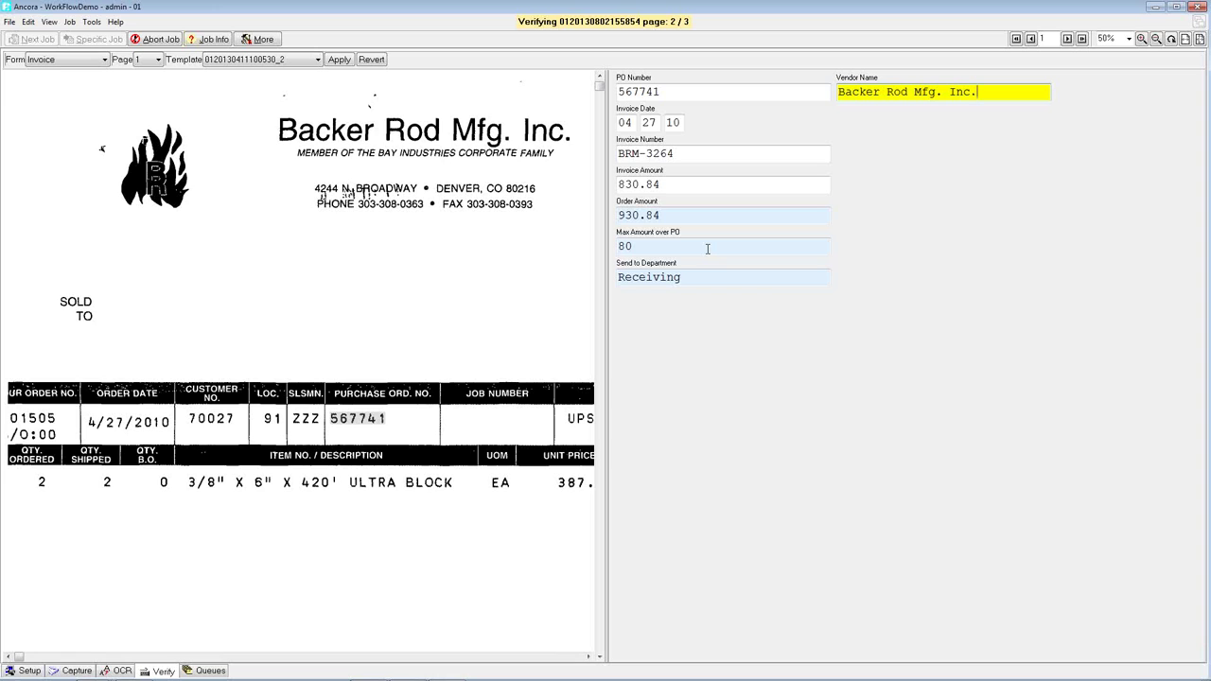
pyautogui.press('Return')
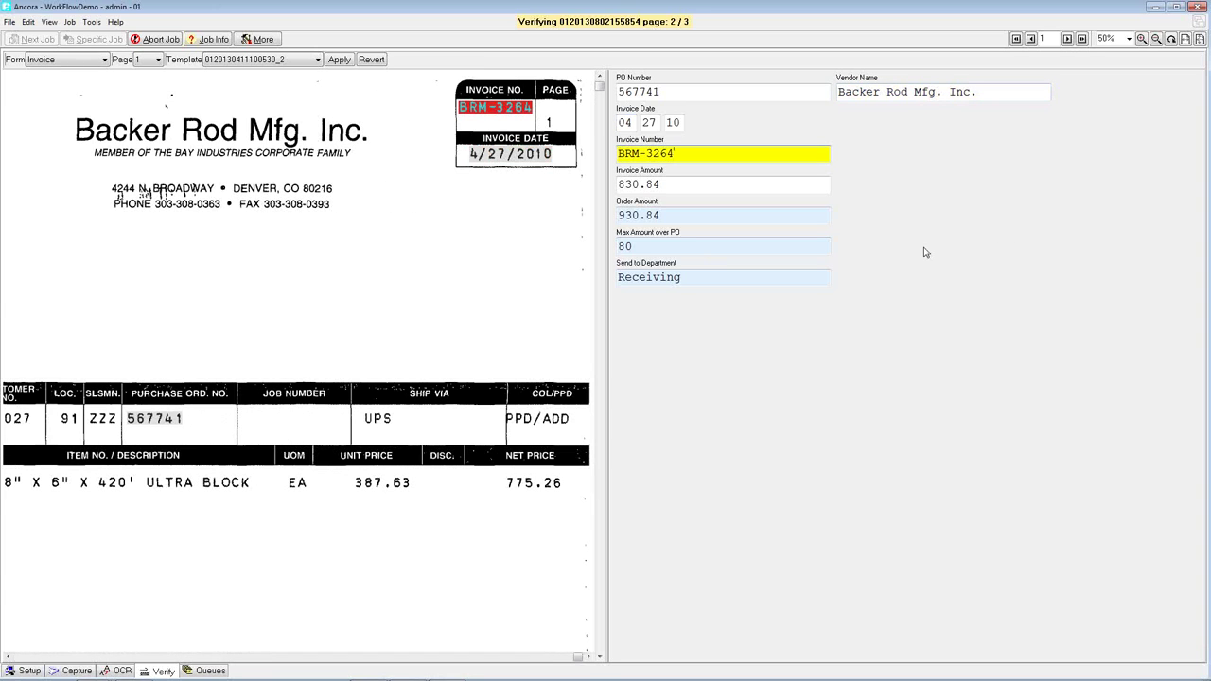
pyautogui.press('Return')
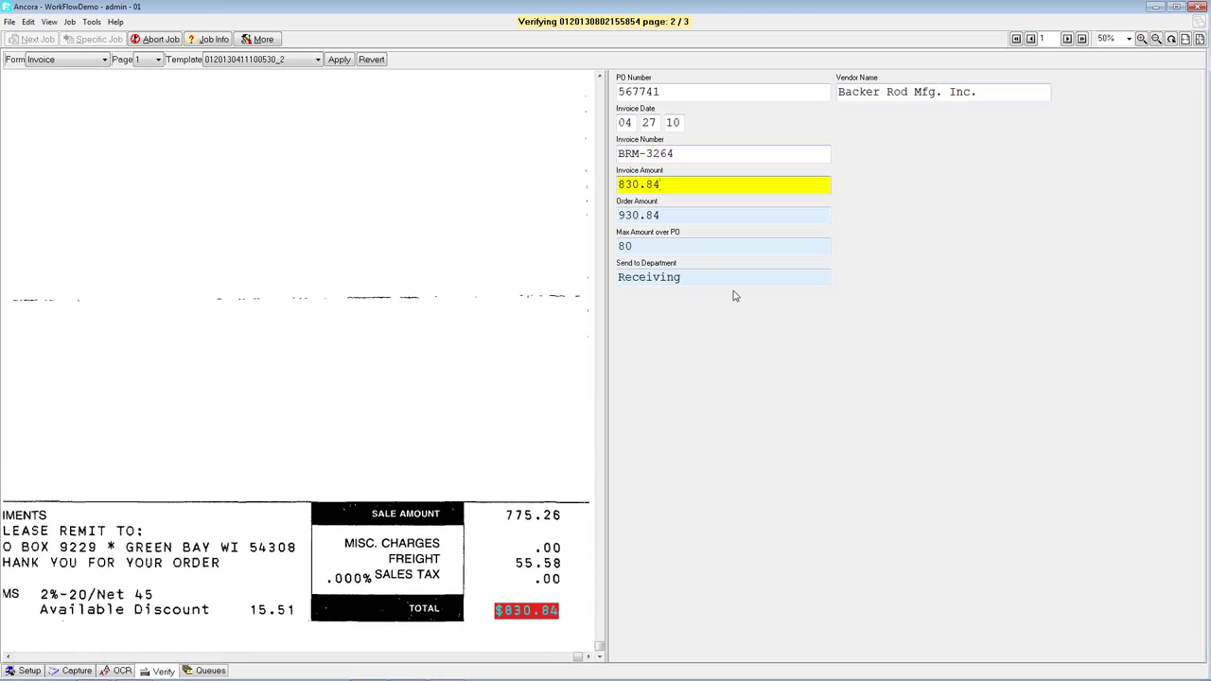
pyautogui.press('Return')
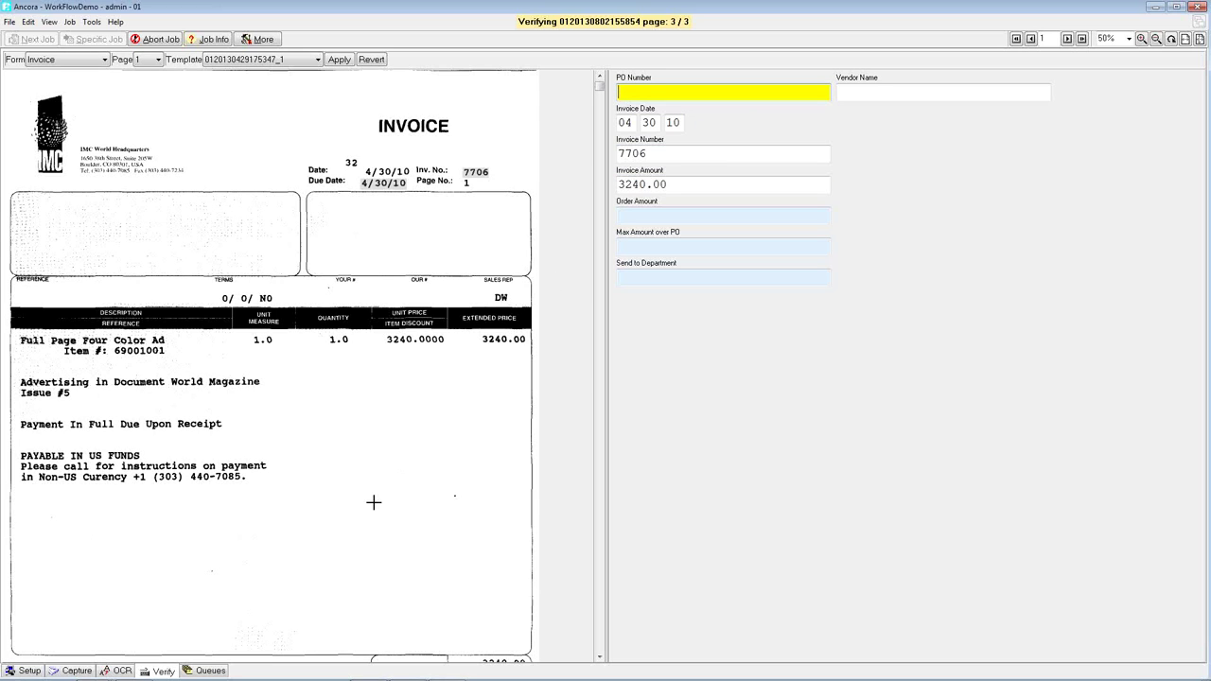
# Step: Leave PO Number blank, capture IMC World Headquarters as vendor, and finish the 7706 fields
pyautogui.moveTo(600, 90); pyautogui.dragTo(555, 100)
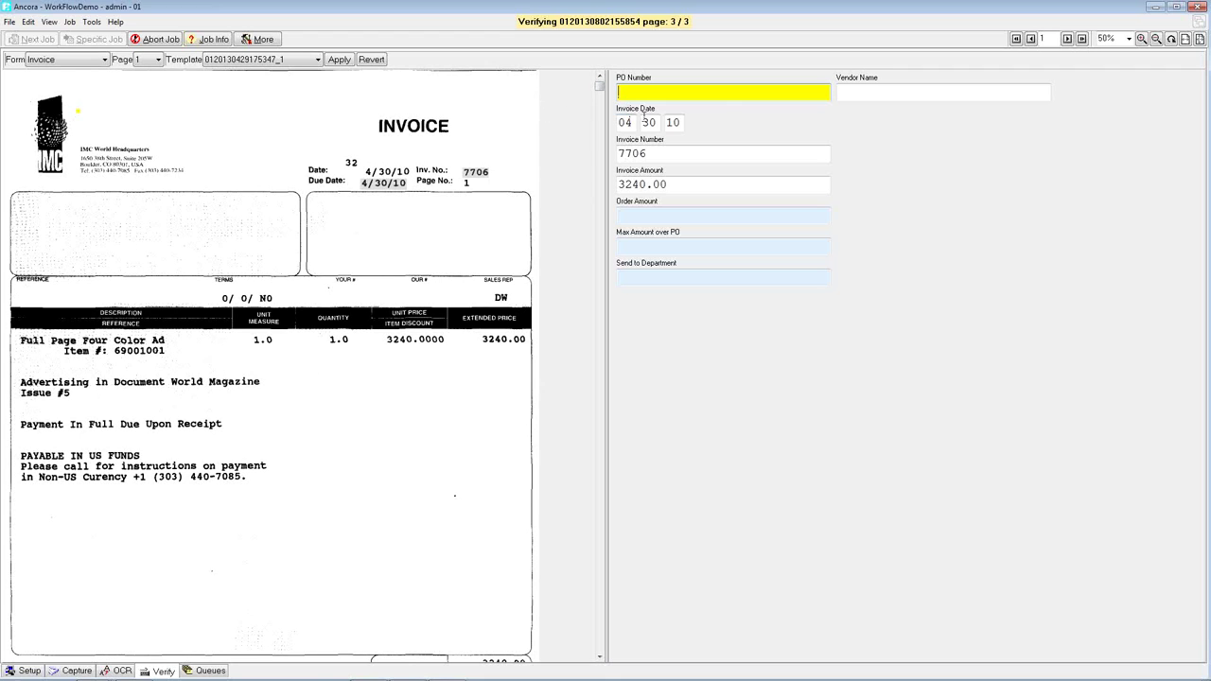
pyautogui.press('Tab')
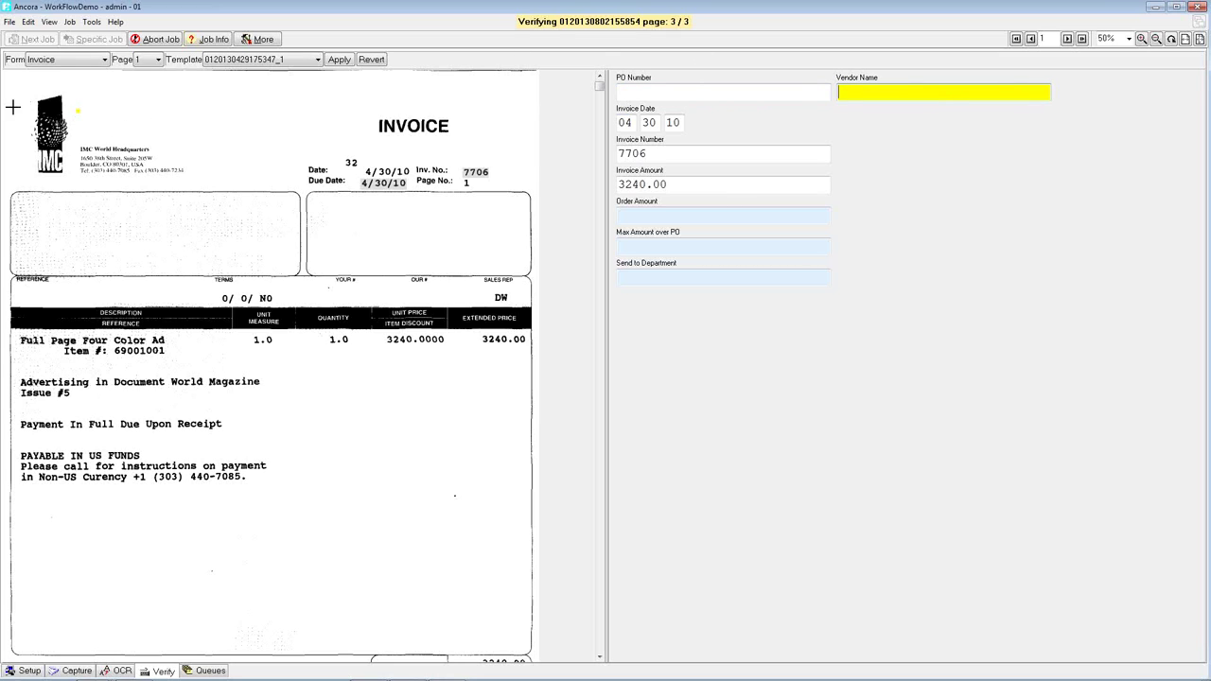
pyautogui.click(110, 148)
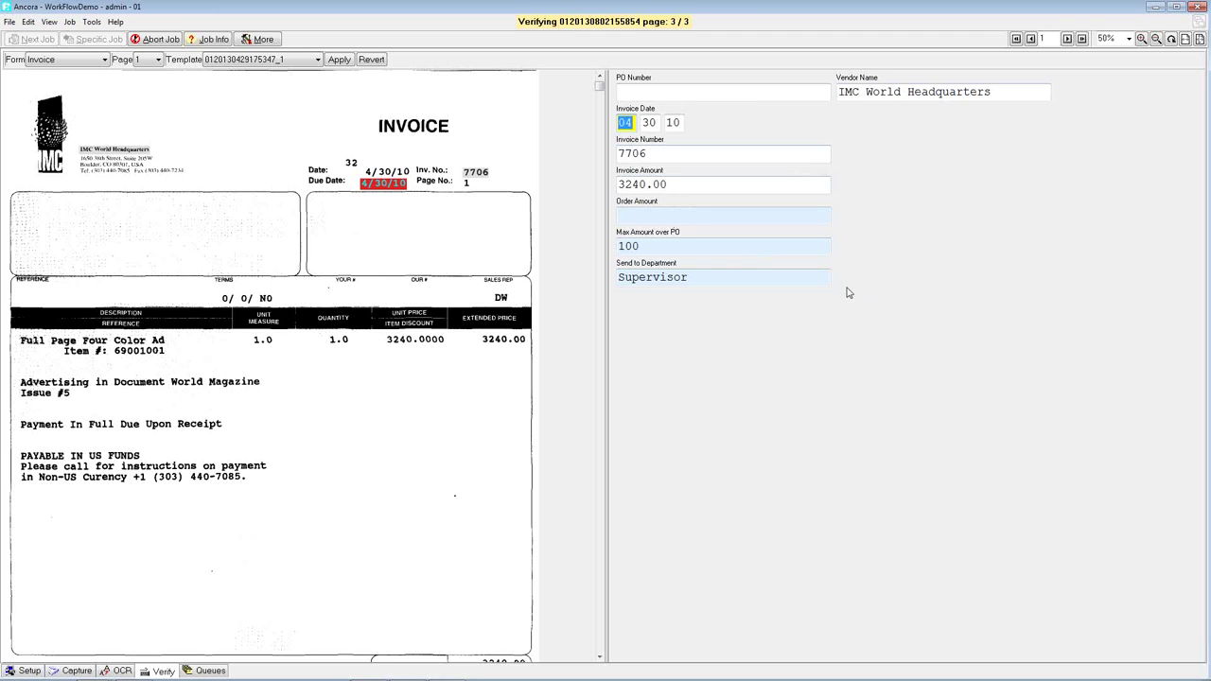
pyautogui.press('Return')
pyautogui.press('Return')
pyautogui.press('Return')
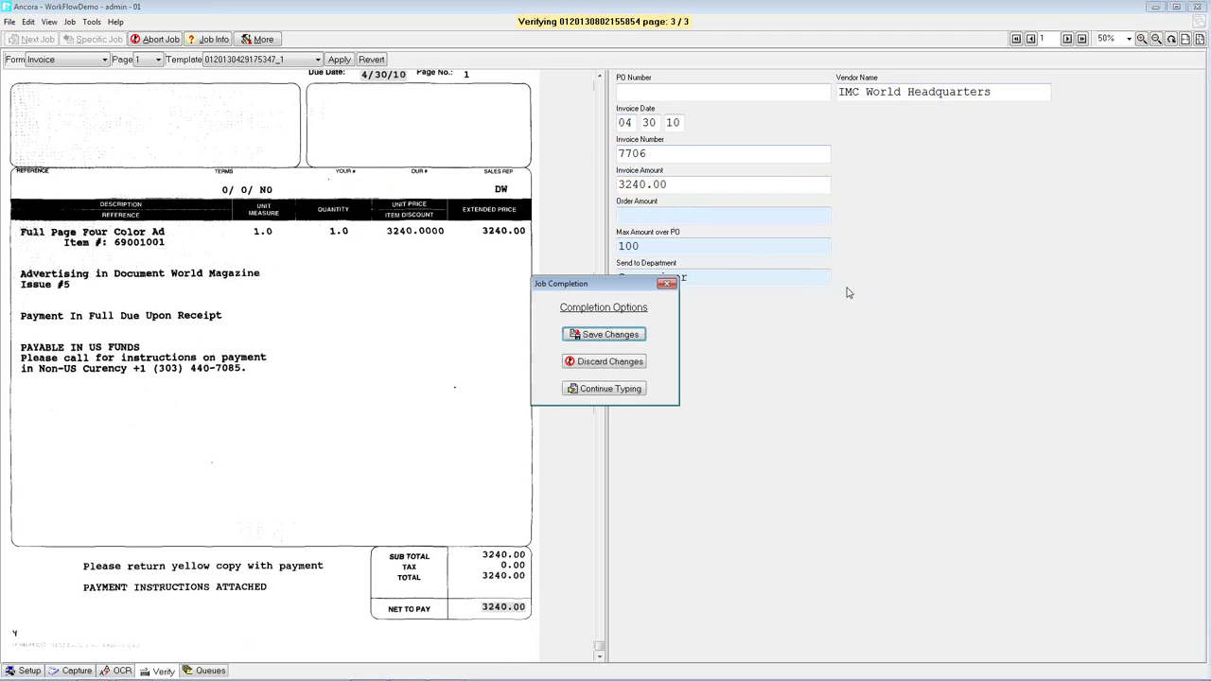
# Step: Save the verified invoice changes and log off
pyautogui.click(612, 338)
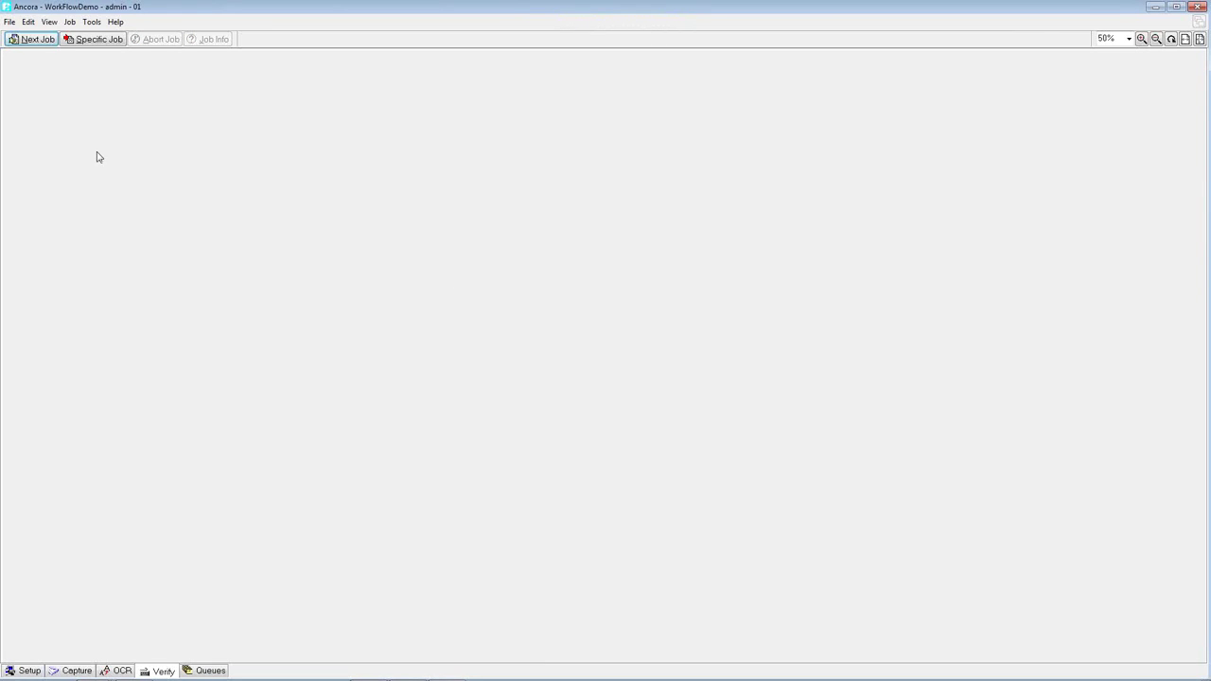
pyautogui.click(11, 23)
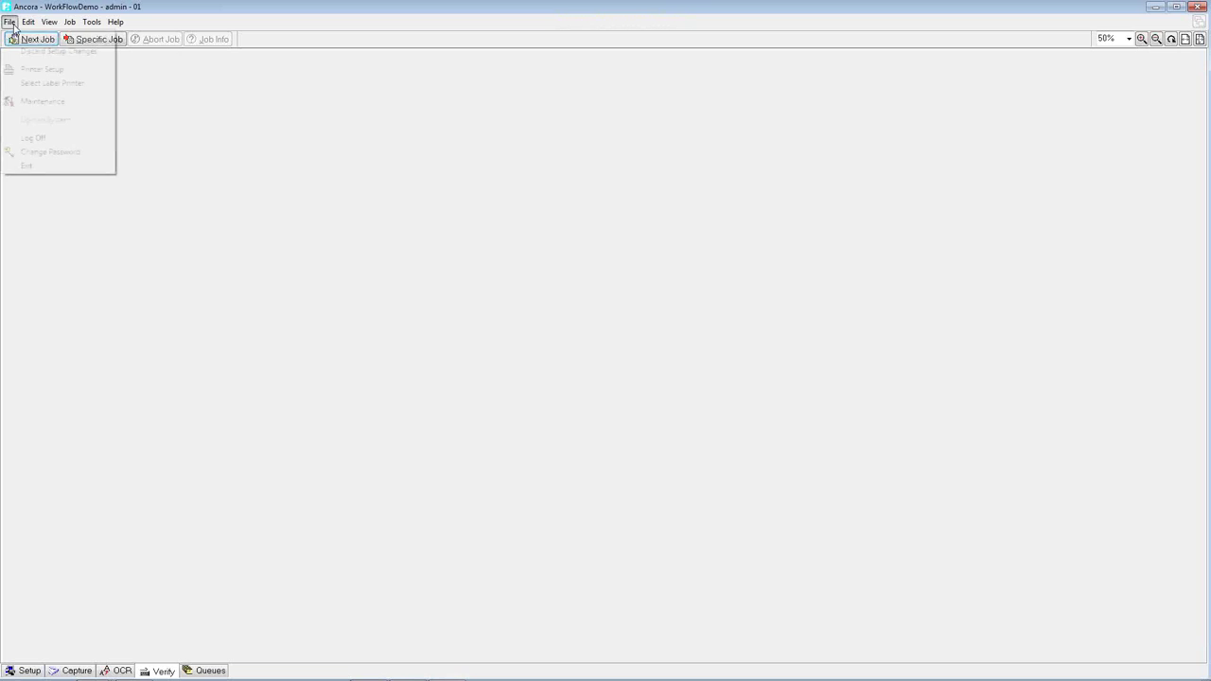
pyautogui.click(40, 138)
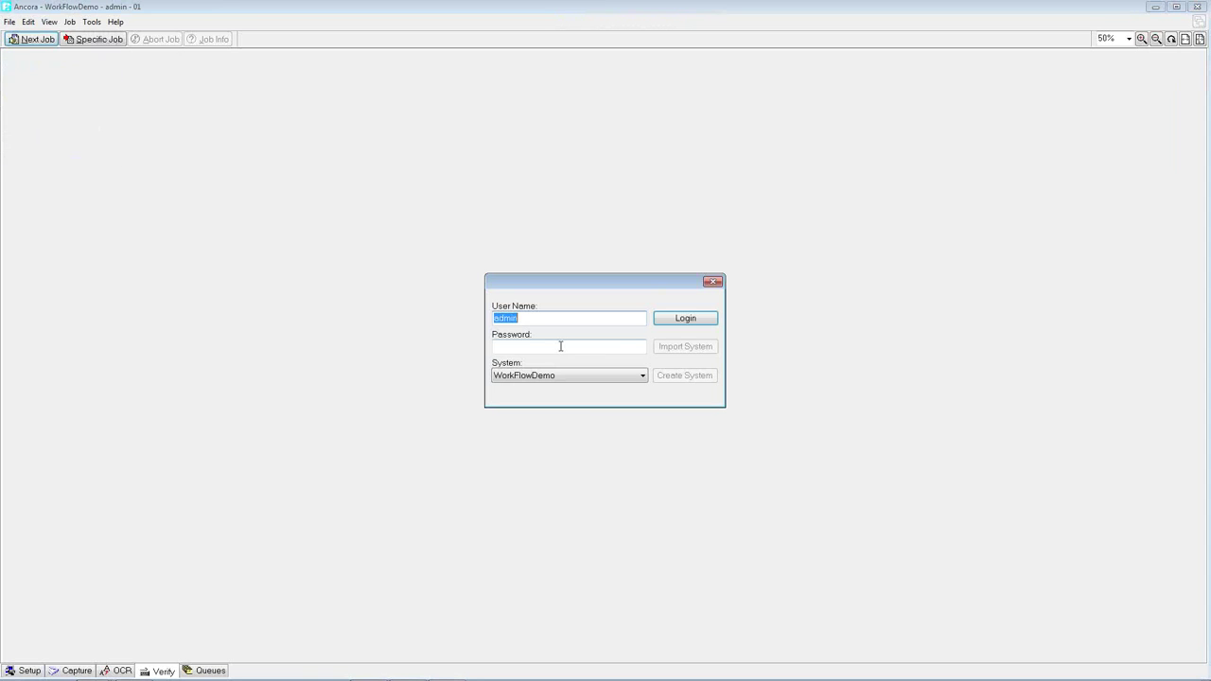
# Step: Log in as the WFA workflow user with its password
pyautogui.write('WFA')
pyautogui.press('Tab')
pyautogui.write('w')
pyautogui.press('Return')
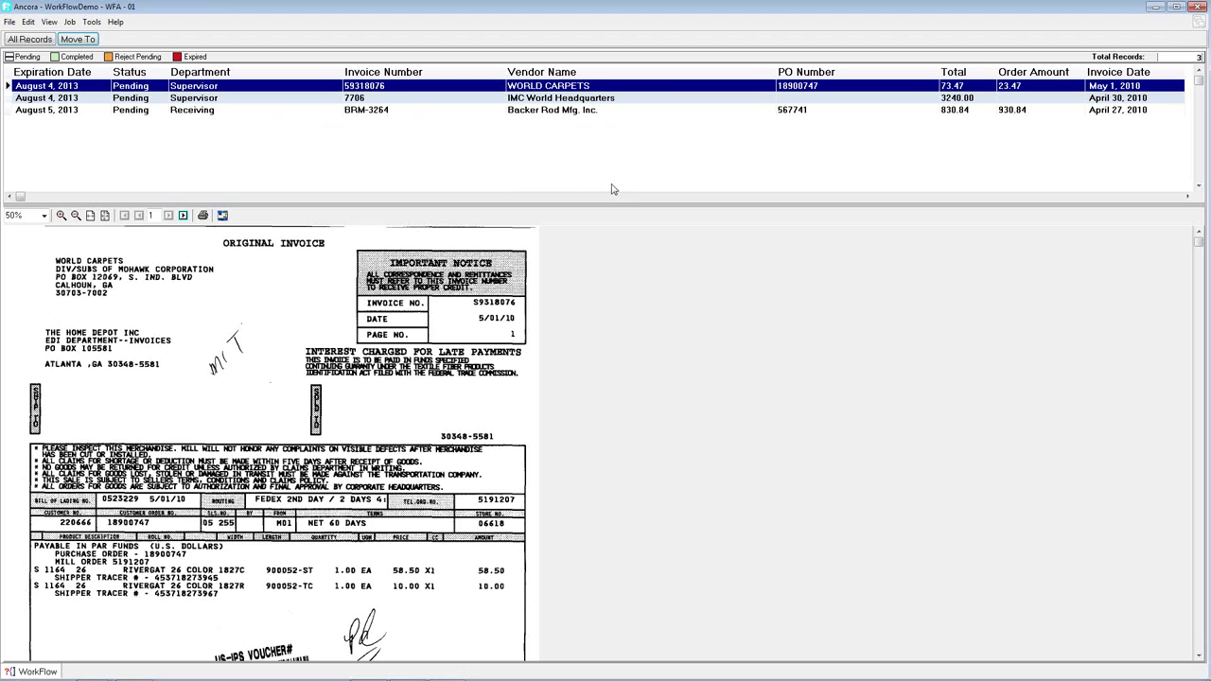
# Step: Sign in as the WFS Supervisor user and preview the IMC and World Carpets invoices
pyautogui.click(10, 22)
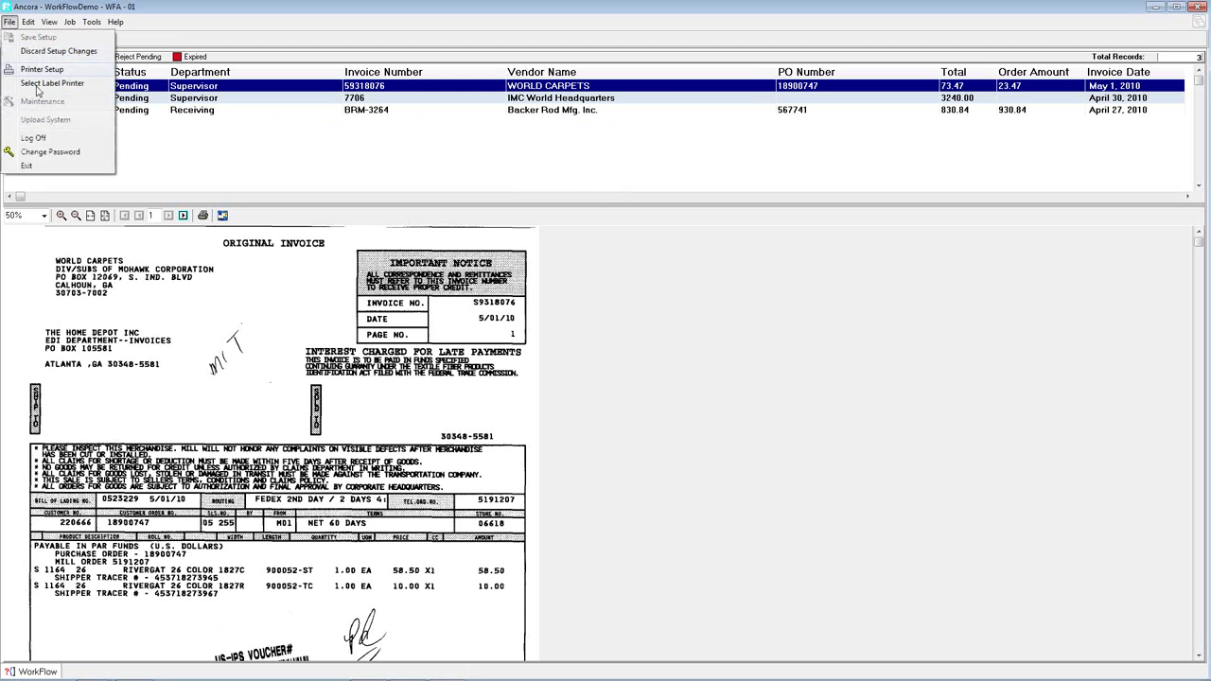
pyautogui.click(34, 138)
pyautogui.write('WFS')
pyautogui.press('Tab')
pyautogui.write('w')
pyautogui.press('Return')
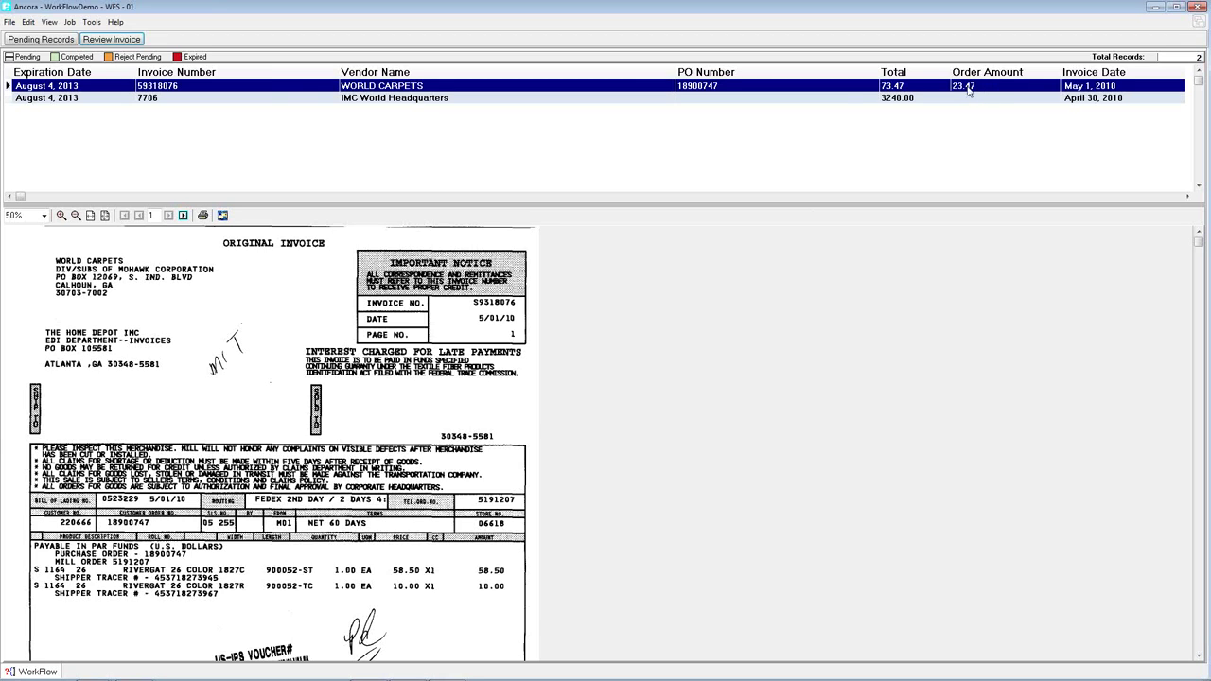
pyautogui.click(831, 100)
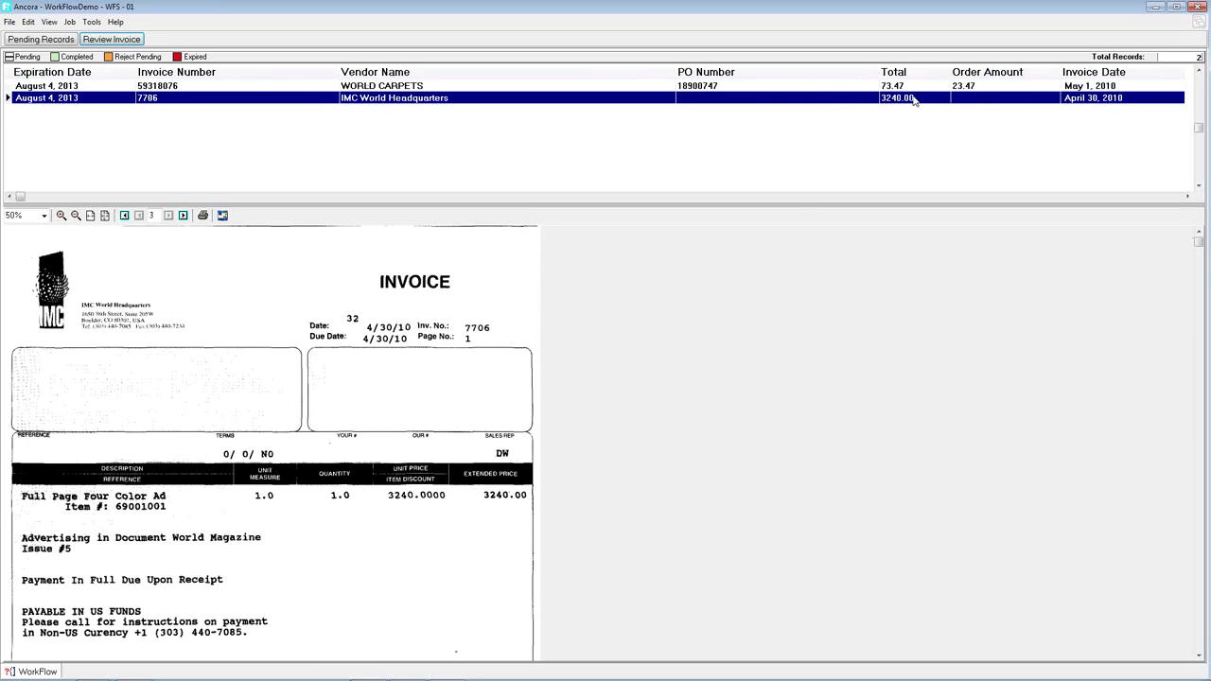
pyautogui.click(511, 90)
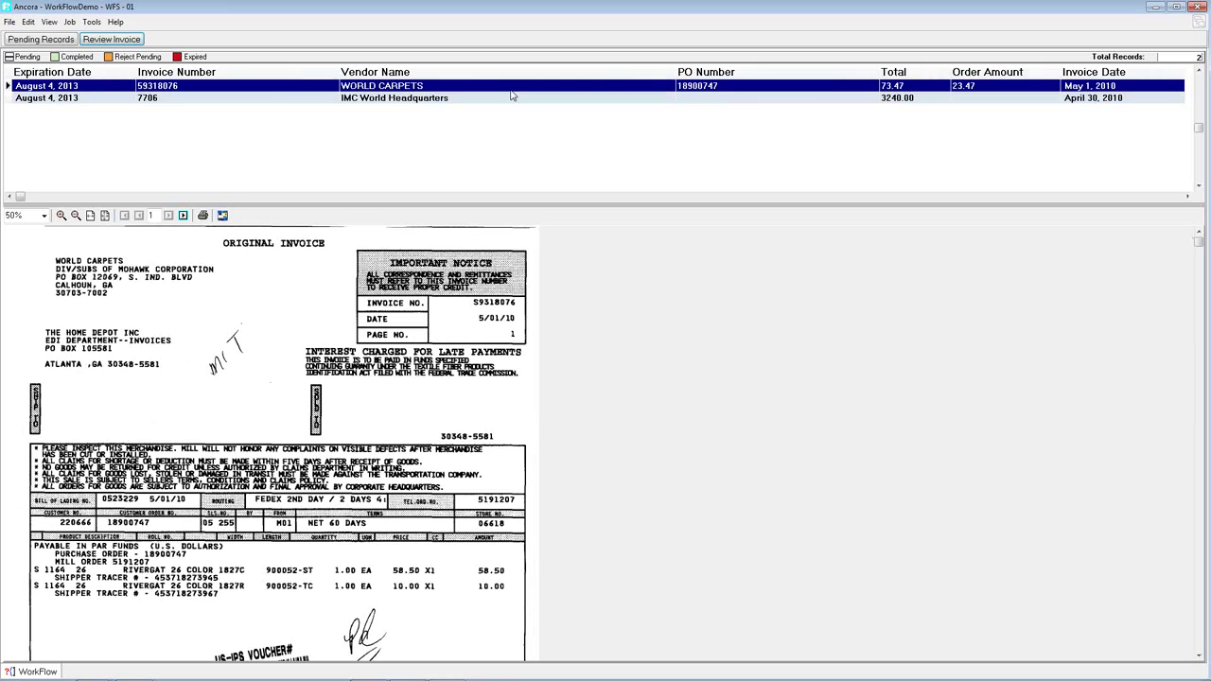
# Step: Comment 'Price increase was accepted' on World Carpets and route it to Receiving despite the overage
pyautogui.doubleClick(270, 88)
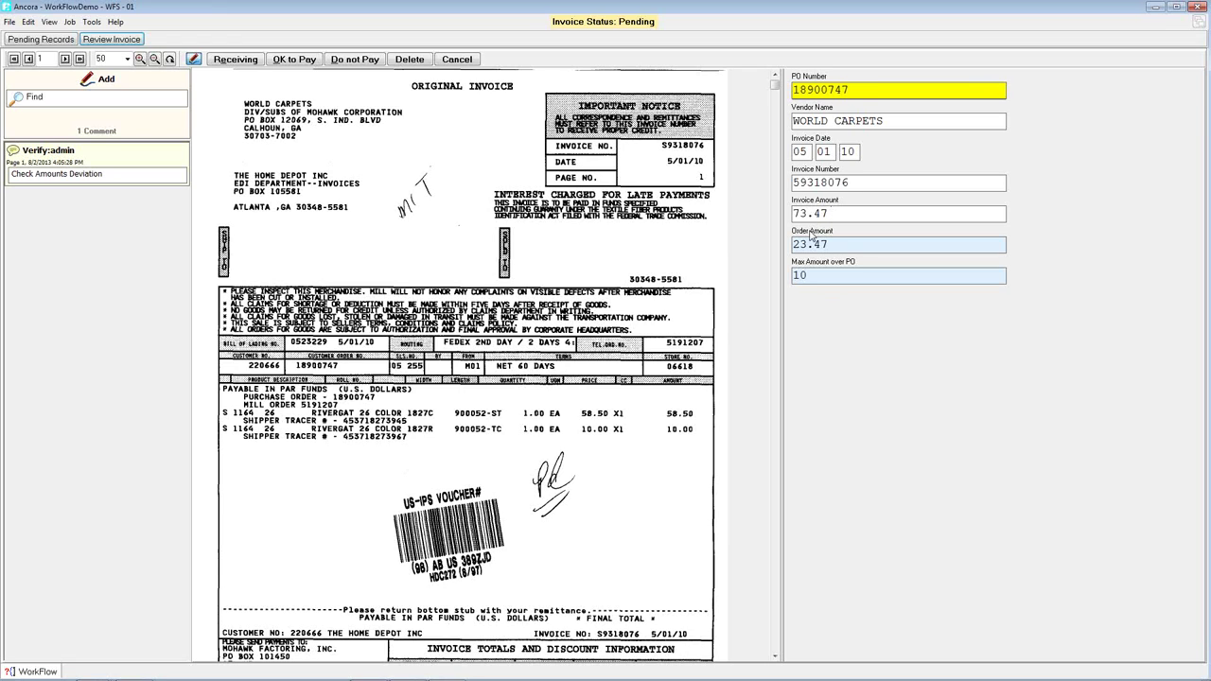
pyautogui.click(104, 80)
pyautogui.write('Price increase was accepted')
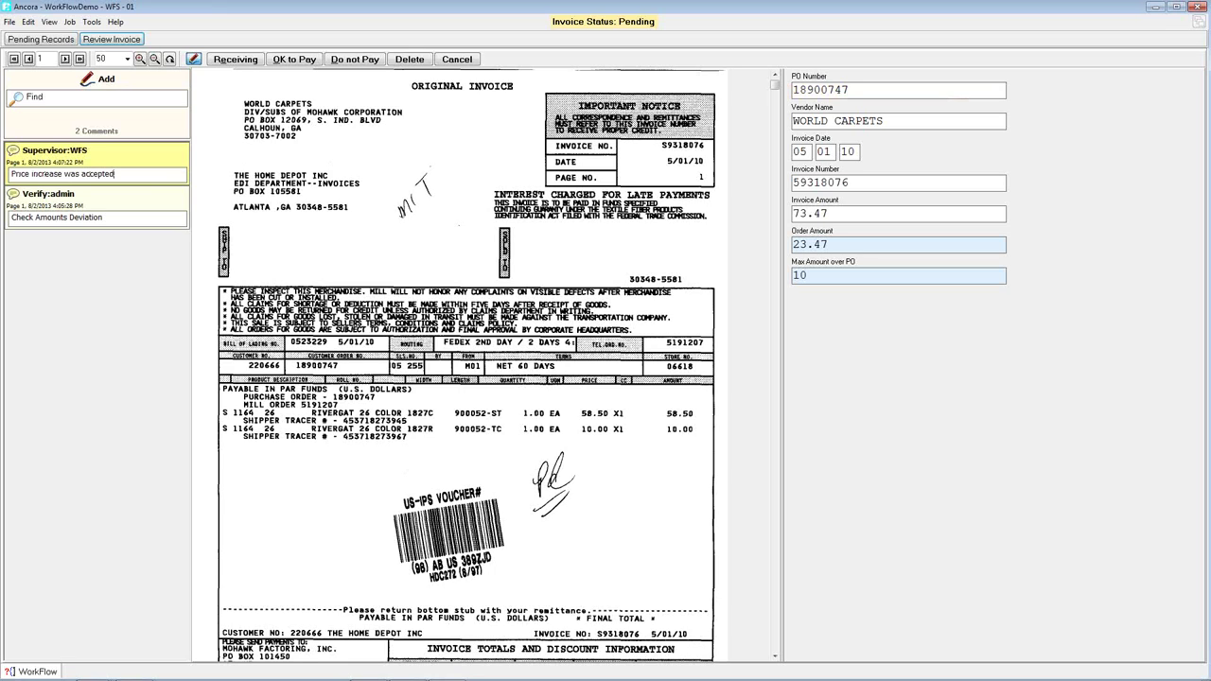
pyautogui.click(235, 60)
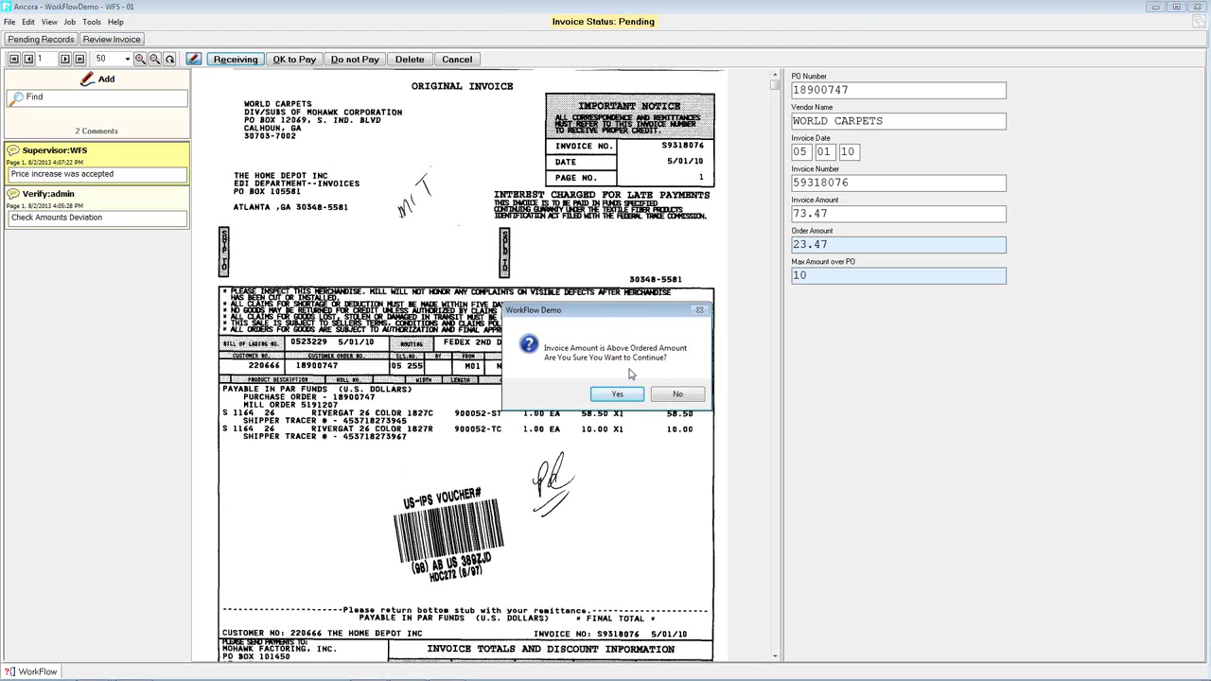
pyautogui.click(620, 397)
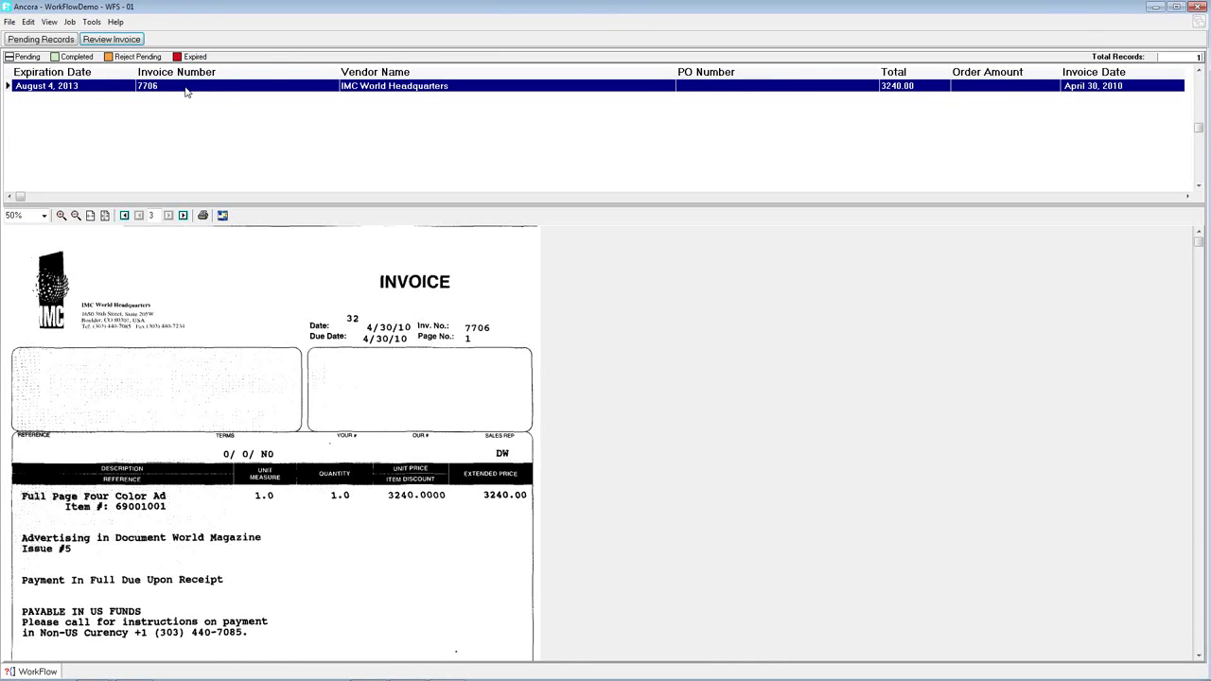
pyautogui.doubleClick(186, 86)
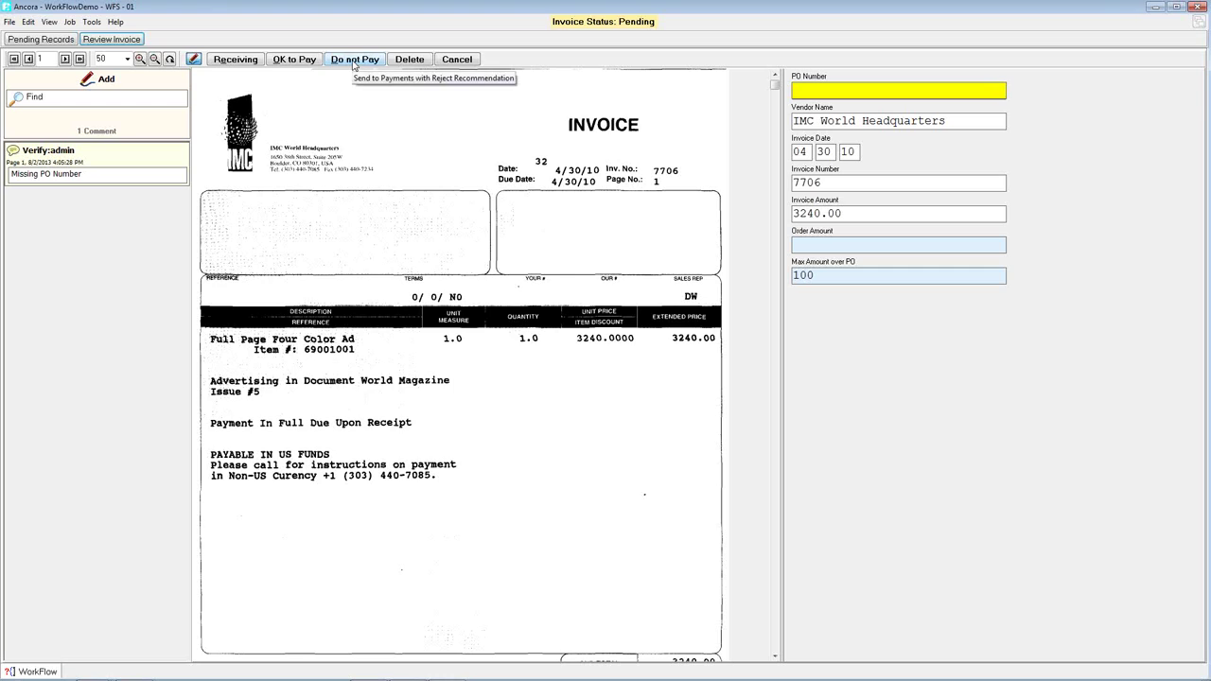
# Step: Mark IMC World Headquarters invoice 7706 as Do not Pay
pyautogui.click(354, 59)
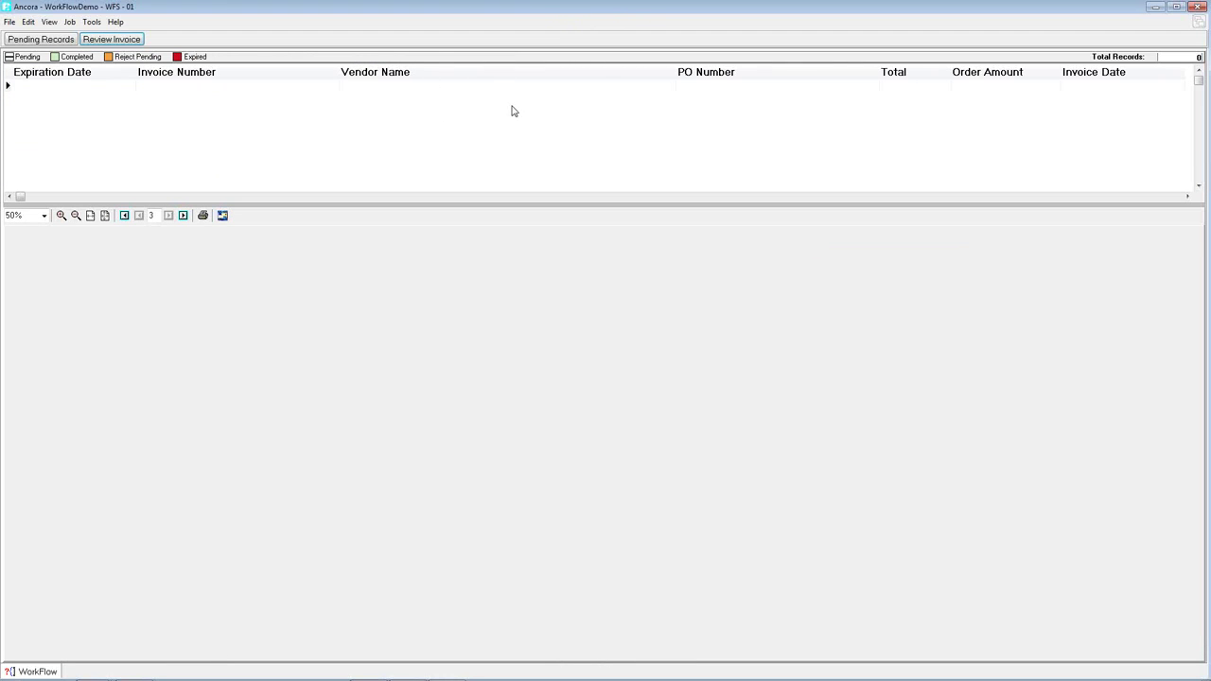
# Step: Sign in as the Receiving user and preview the World Carpets and Backer Rod invoices
pyautogui.click(8, 22)
pyautogui.click(29, 137)
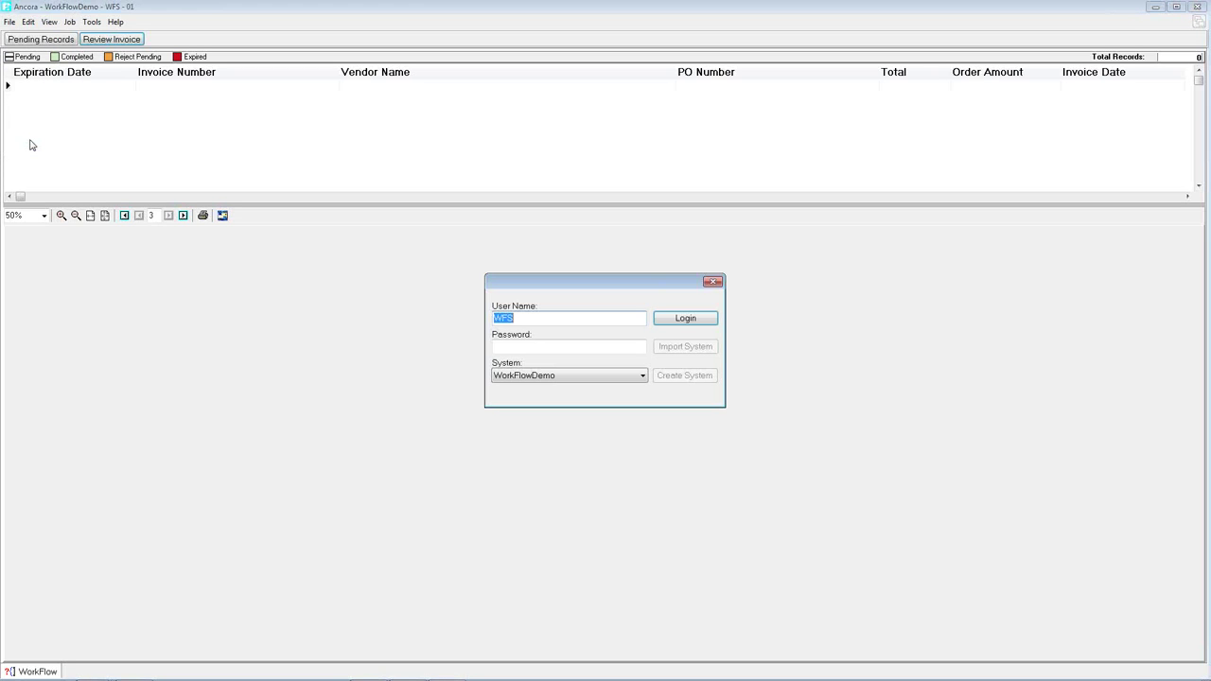
pyautogui.write('W')
pyautogui.press('Tab')
pyautogui.write('w')
pyautogui.press('Return')
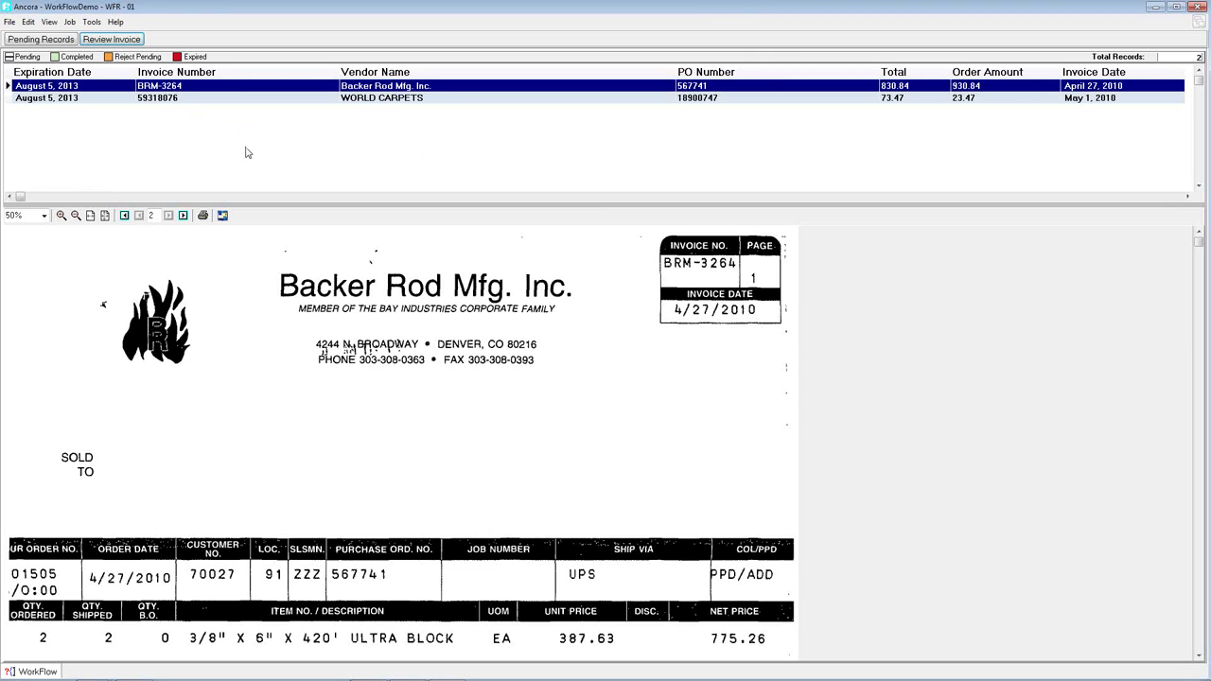
pyautogui.click(288, 98)
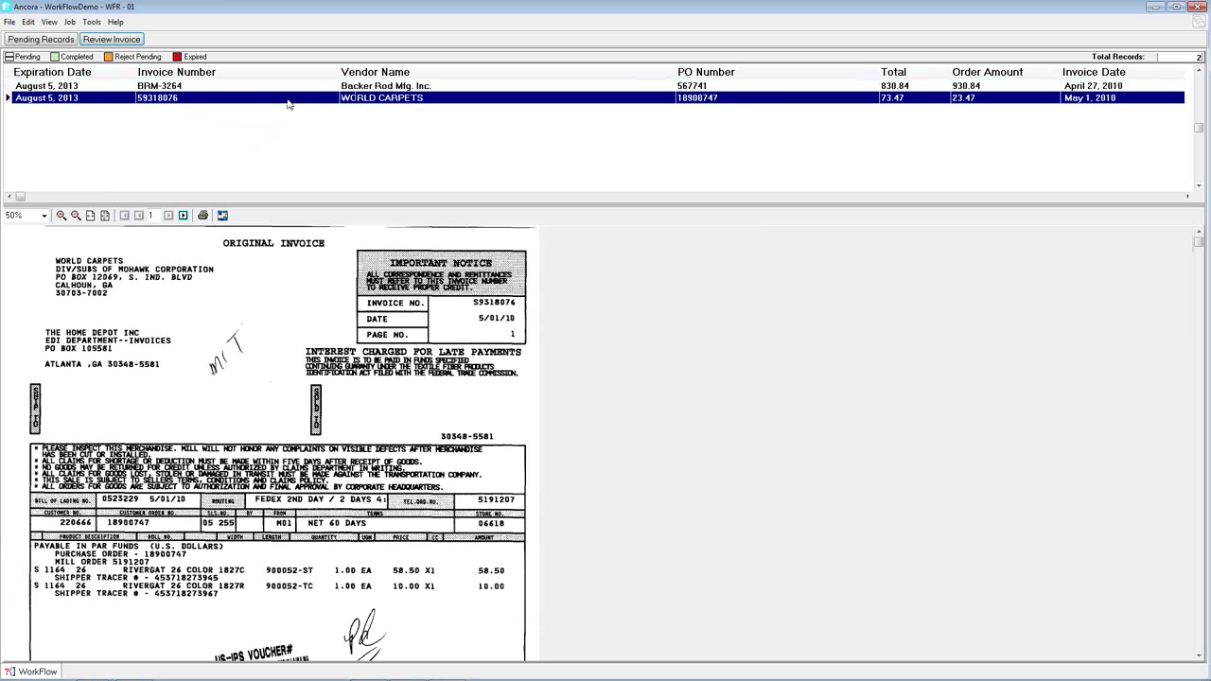
pyautogui.click(279, 86)
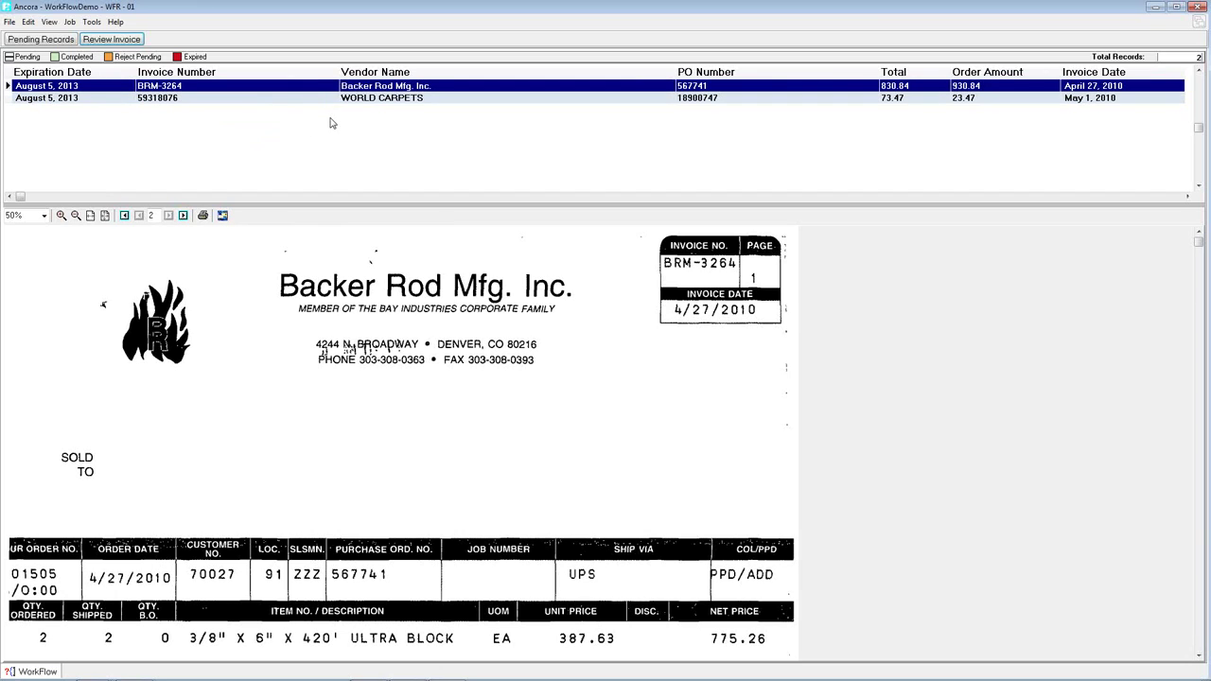
# Step: Comment that only 1 unit was received on Backer Rod BRM-3264 and route it to Supervisor
pyautogui.doubleClick(230, 87)
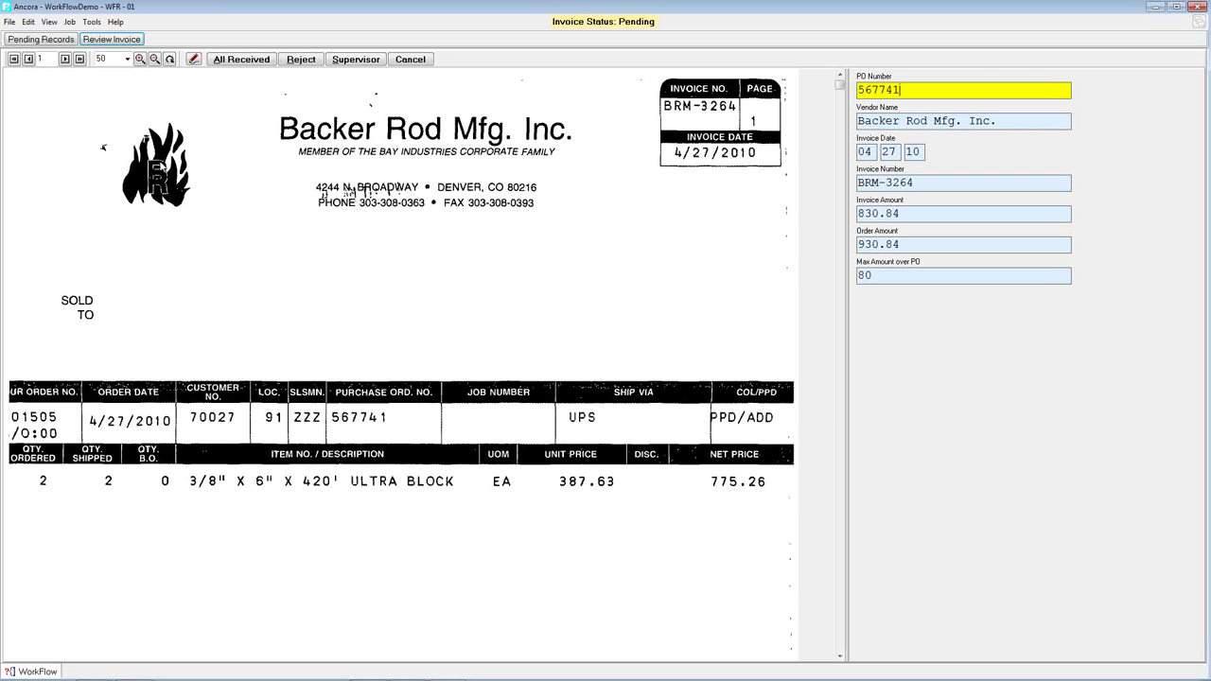
pyautogui.click(193, 58)
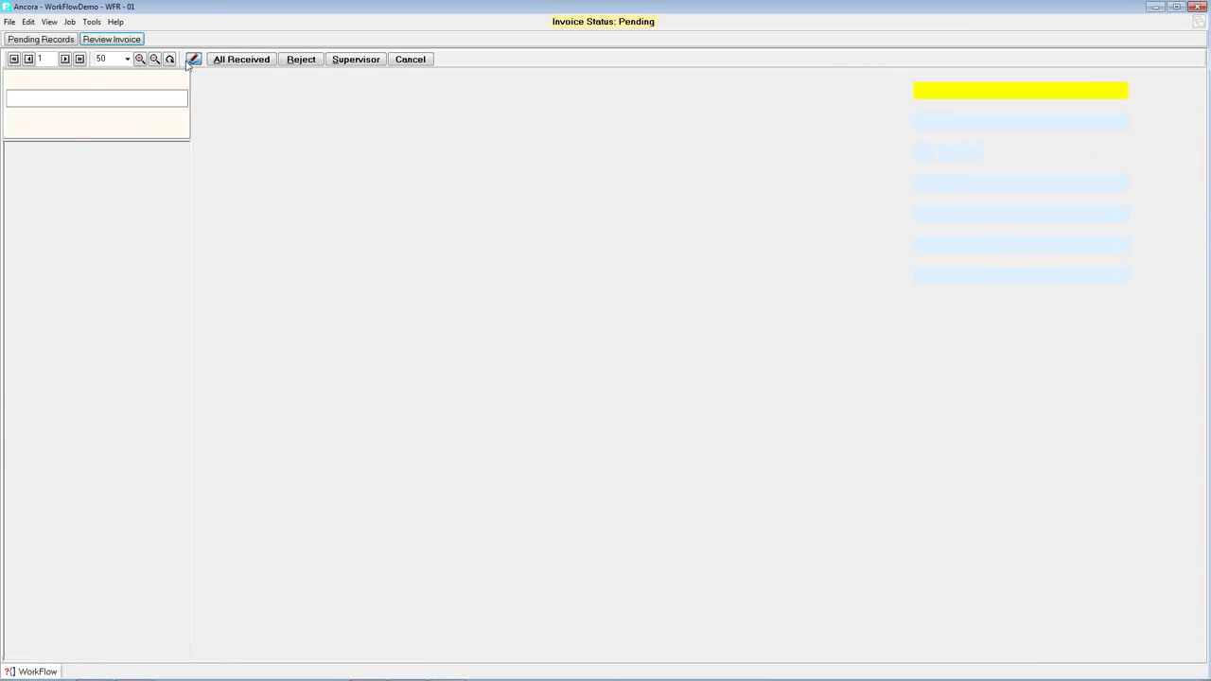
pyautogui.click(104, 79)
pyautogui.write('ONly')
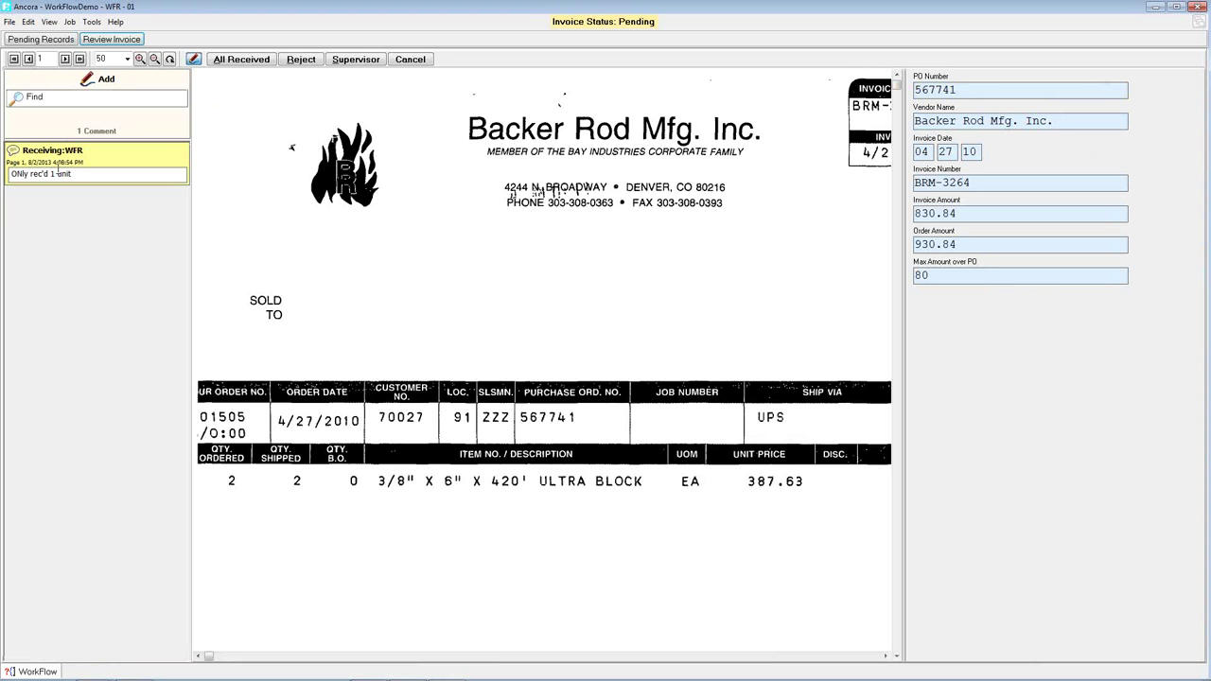
pyautogui.click(356, 59)
# Step: Mark the World Carpets invoice as All Received
pyautogui.doubleClick(318, 89)
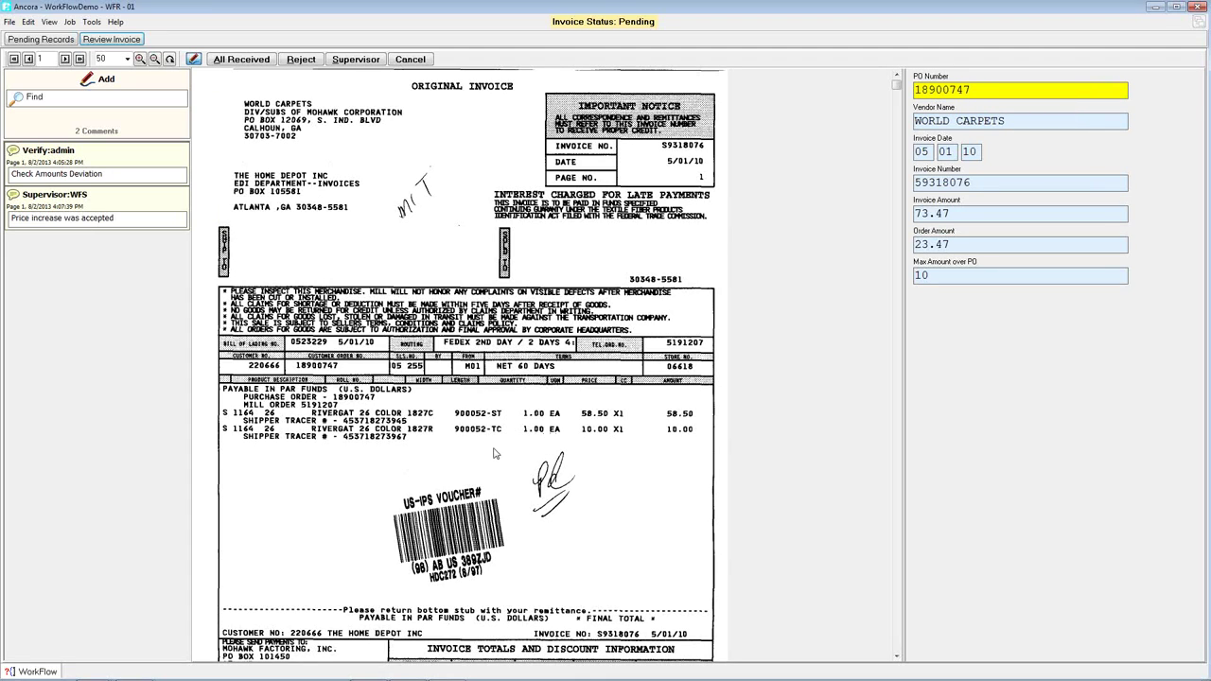
pyautogui.click(241, 60)
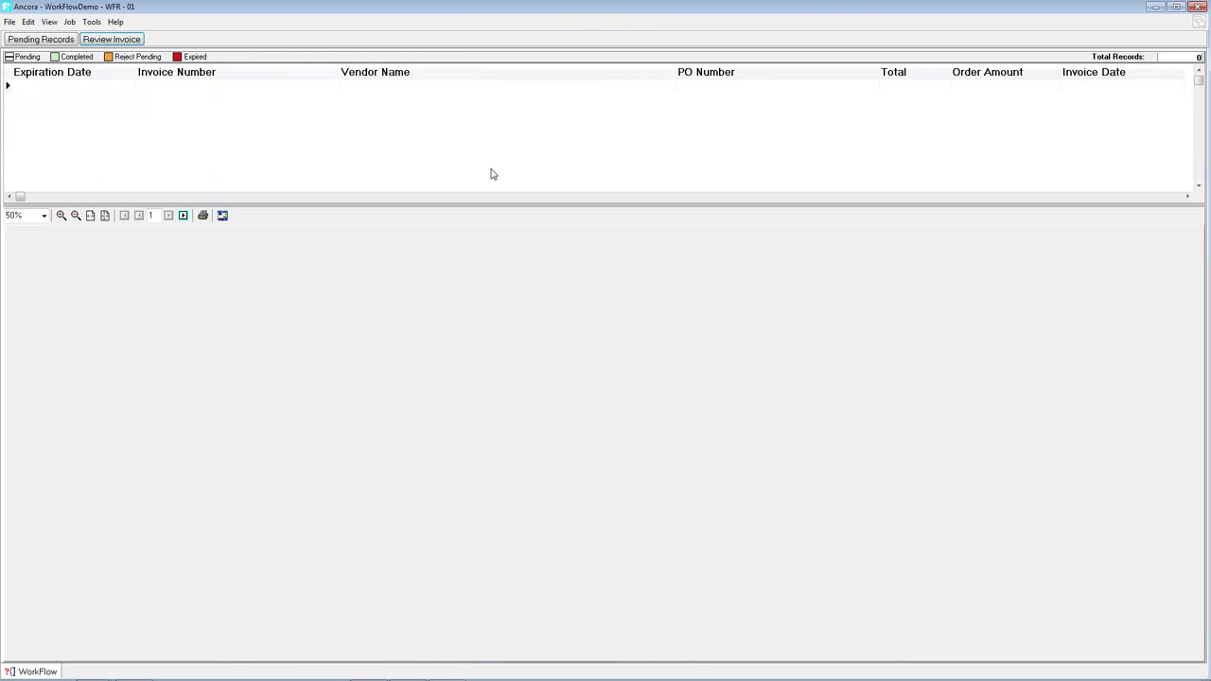
# Step: Log off and sign back in as the WFS supervisor user
pyautogui.click(9, 22)
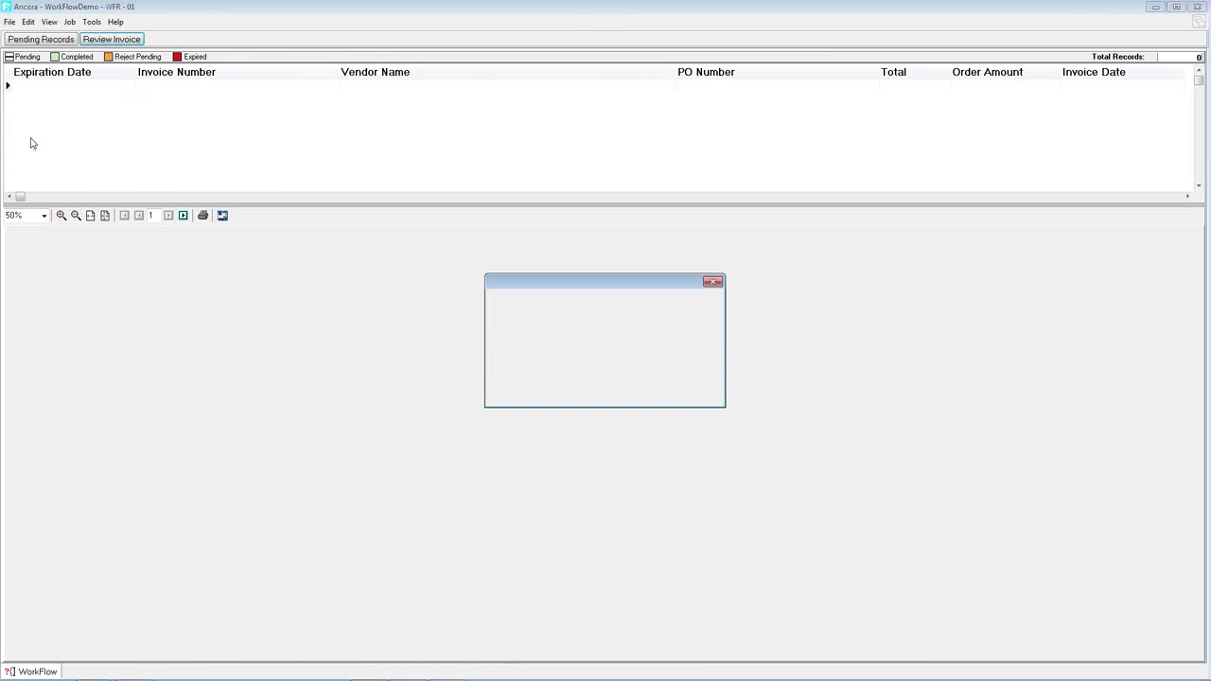
pyautogui.write('WFS')
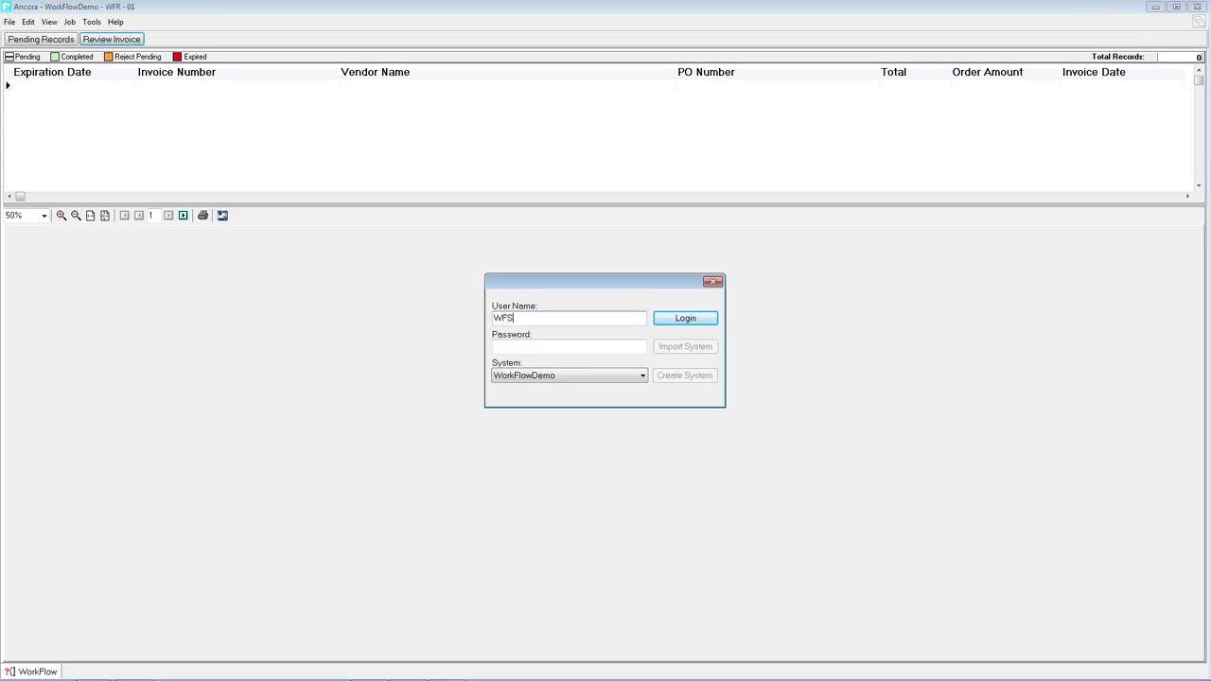
pyautogui.press('Return')
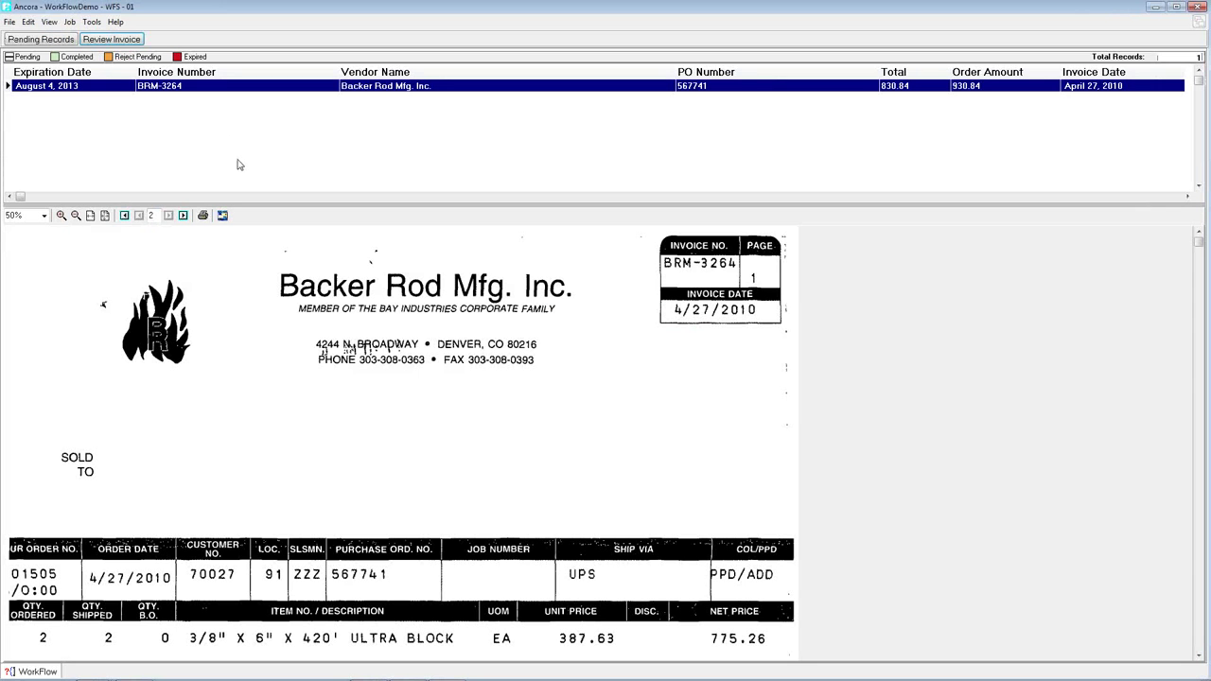
# Step: Comment 'Rec'd on orior shipment - OK to Pay' on the Backer Rod invoice and approve payment
pyautogui.doubleClick(238, 86)
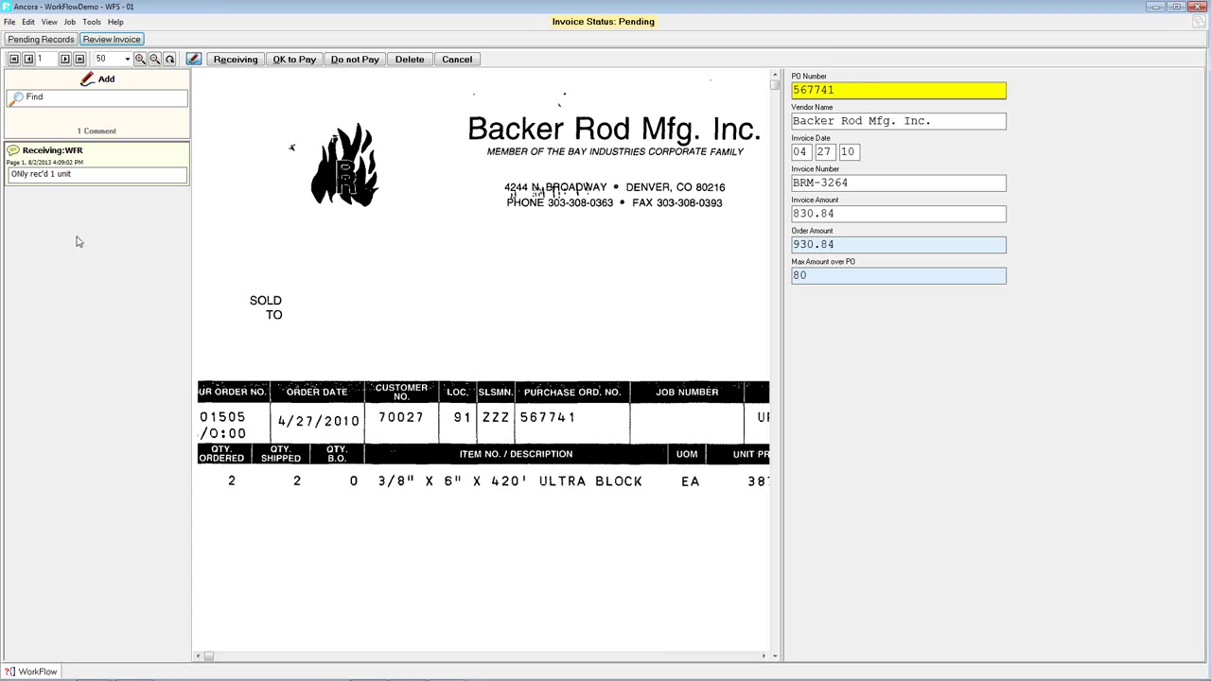
pyautogui.click(106, 79)
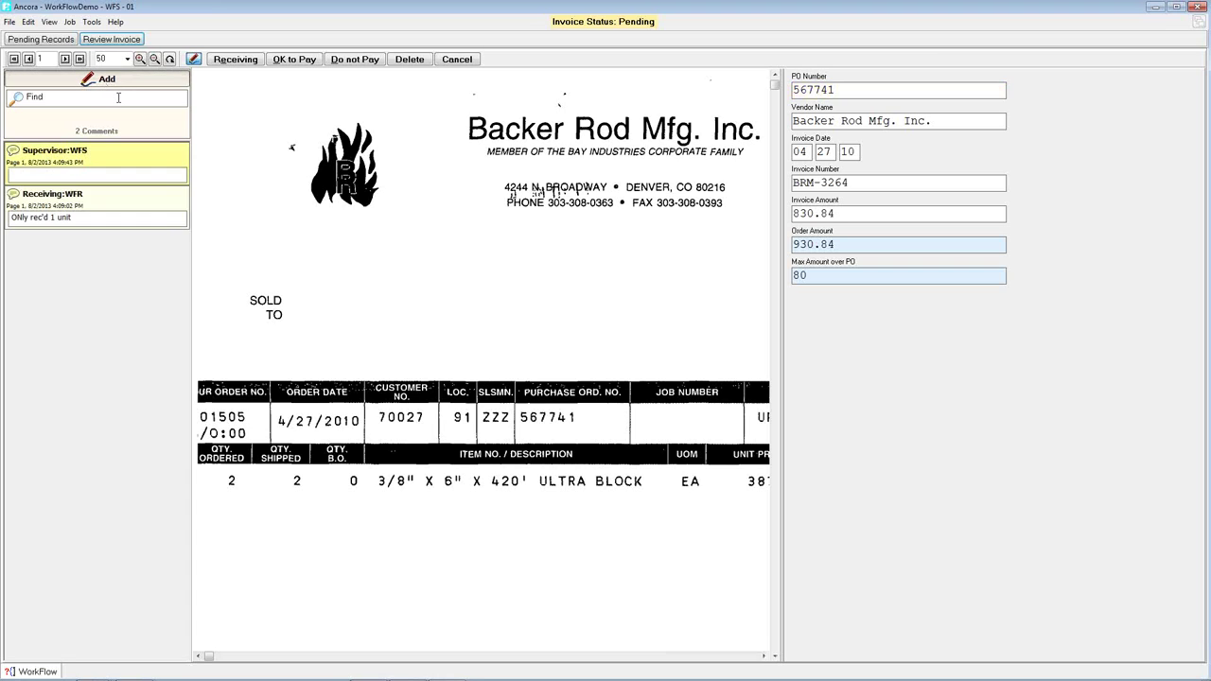
pyautogui.write('Rec')
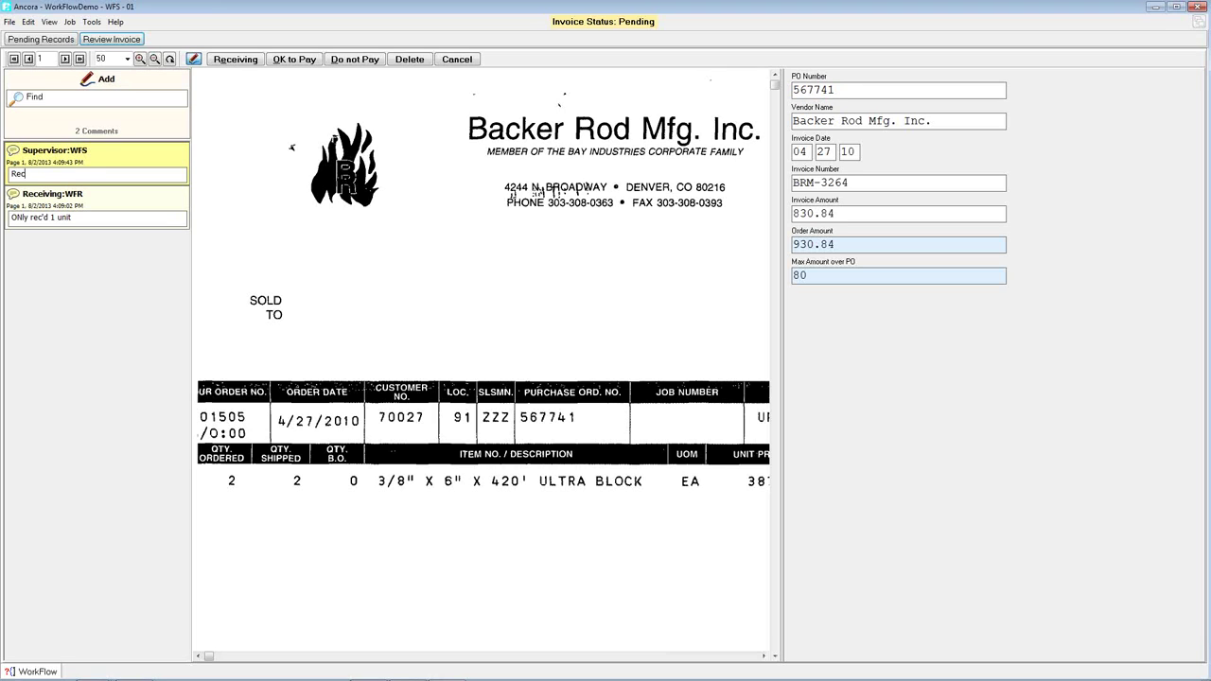
pyautogui.write("'d on orior shipment - 1")
pyautogui.press('BackSpace')
pyautogui.write('OK to Pay')
pyautogui.click(308, 62)
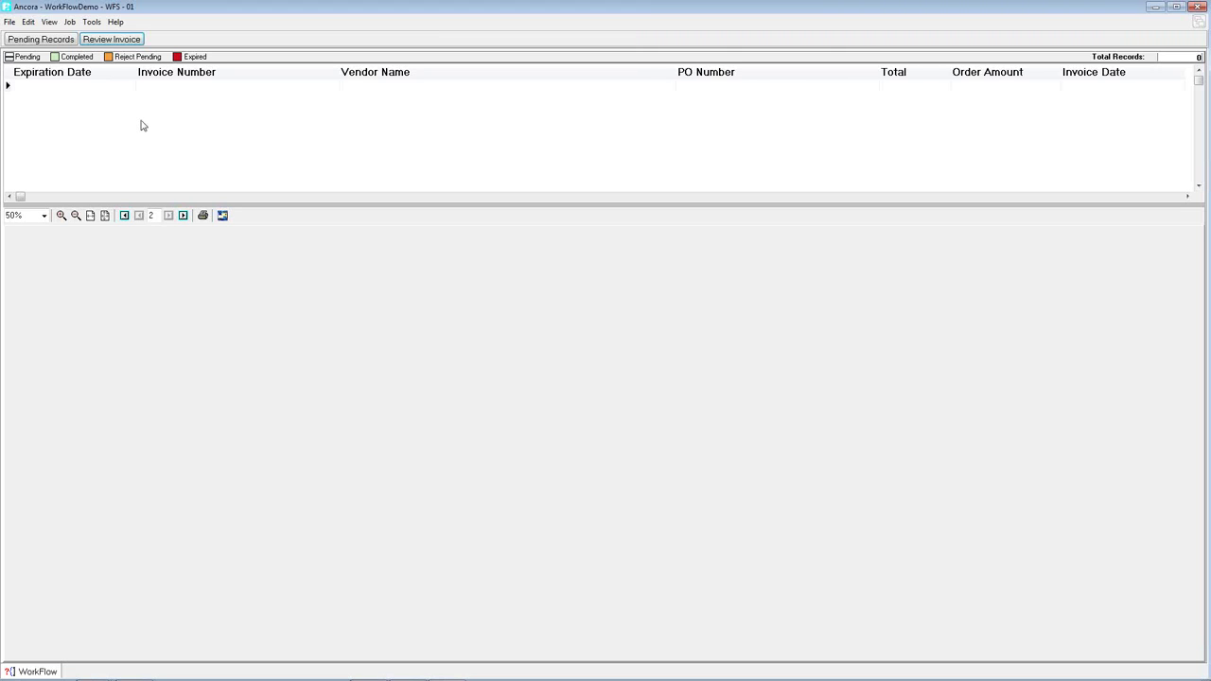
# Step: Sign in as Payables user WFP and reject the IMC World Headquarters invoice 7706
pyautogui.click(10, 23)
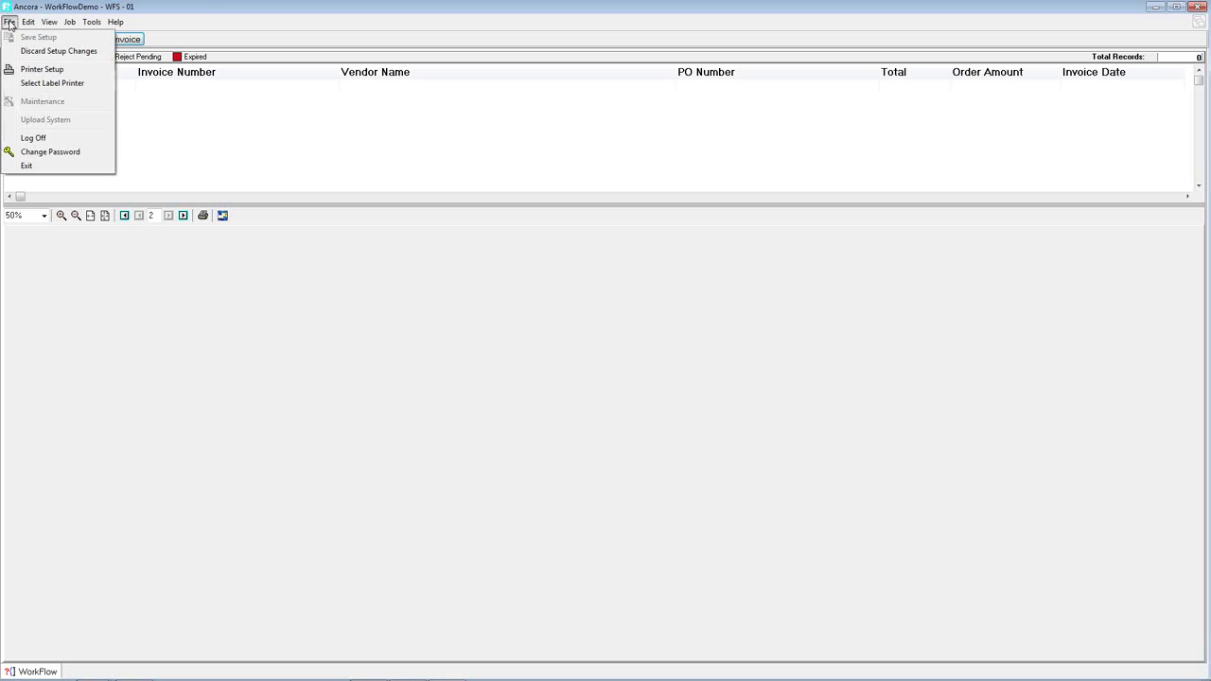
pyautogui.click(48, 140)
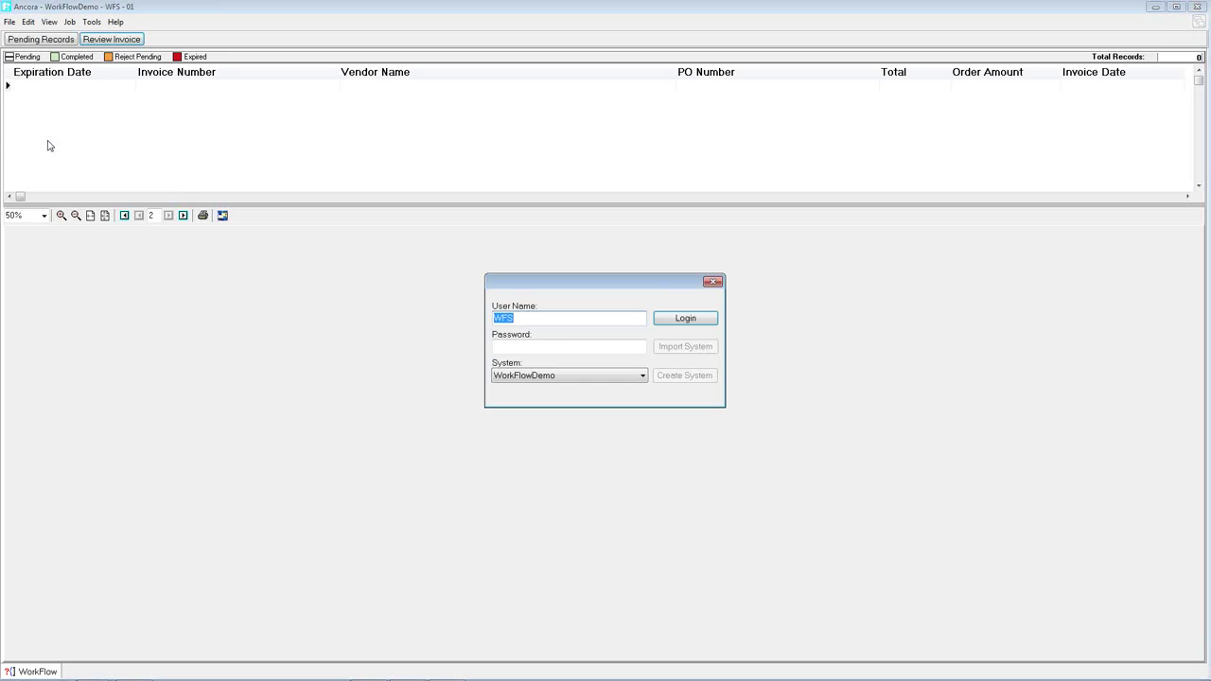
pyautogui.write('WFP')
pyautogui.press('Tab')
pyautogui.write('w')
pyautogui.press('Return')
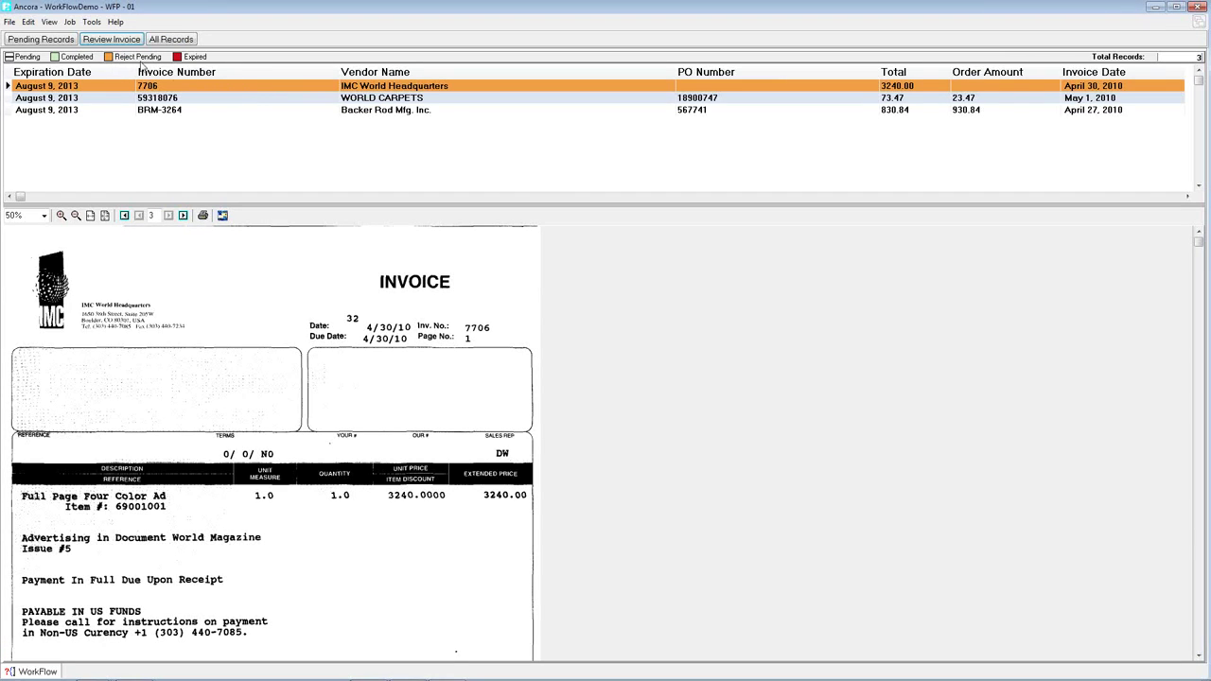
pyautogui.doubleClick(223, 89)
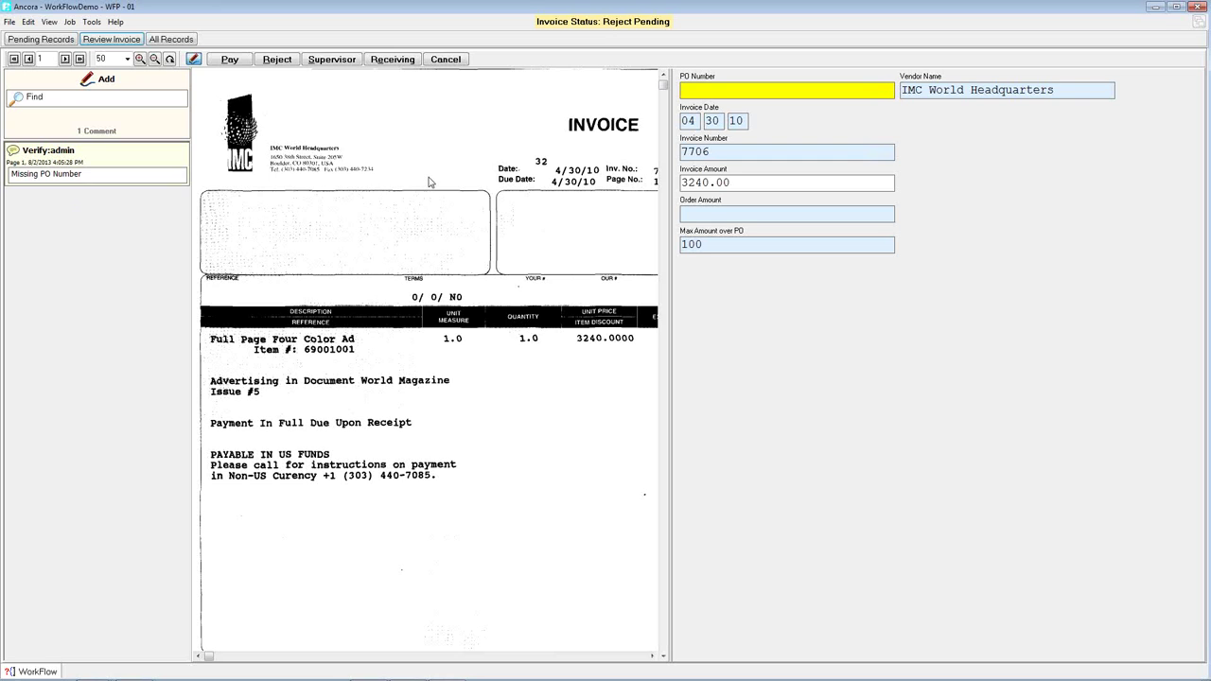
pyautogui.click(276, 60)
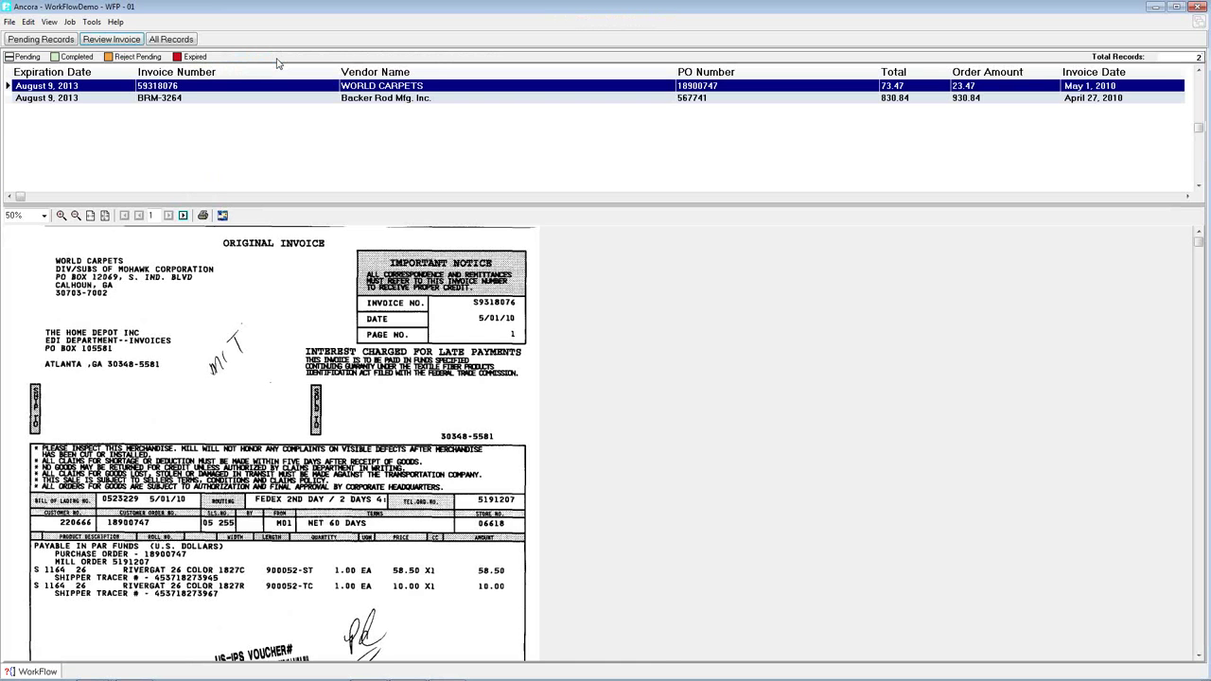
# Step: Pay the World Carpets invoice despite the amount deviation warning, then pay Backer Rod BRM-3264
pyautogui.doubleClick(190, 86)
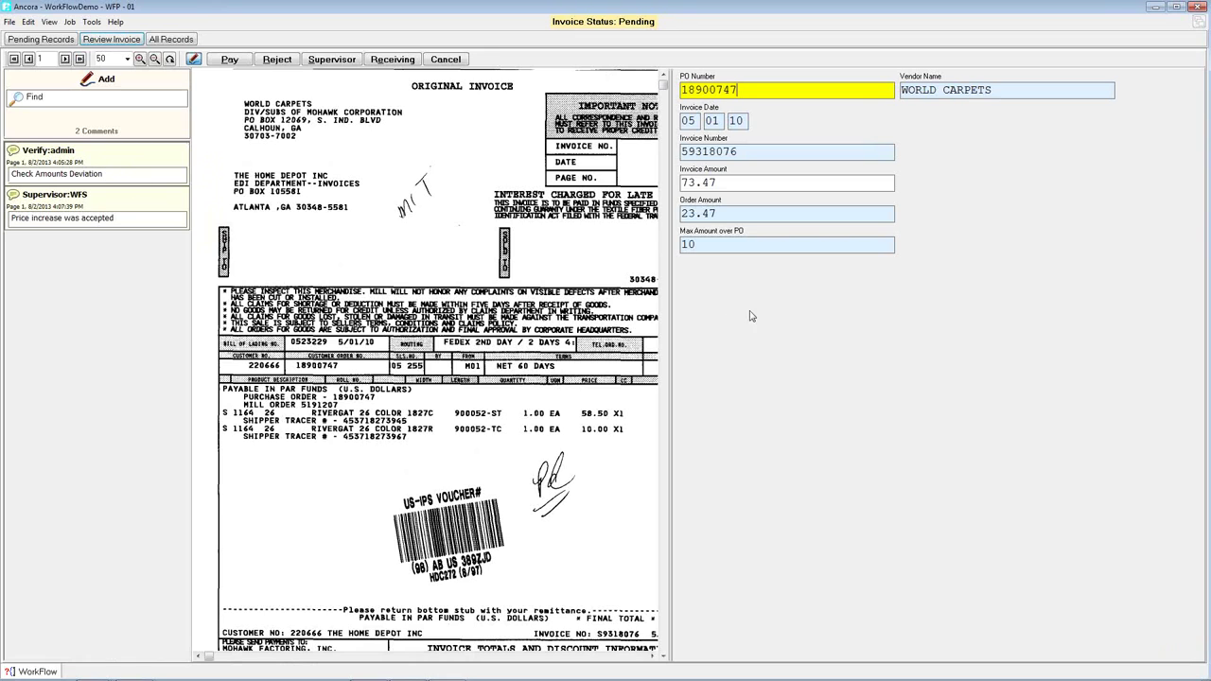
pyautogui.moveTo(108, 174); pyautogui.dragTo(3, 181)
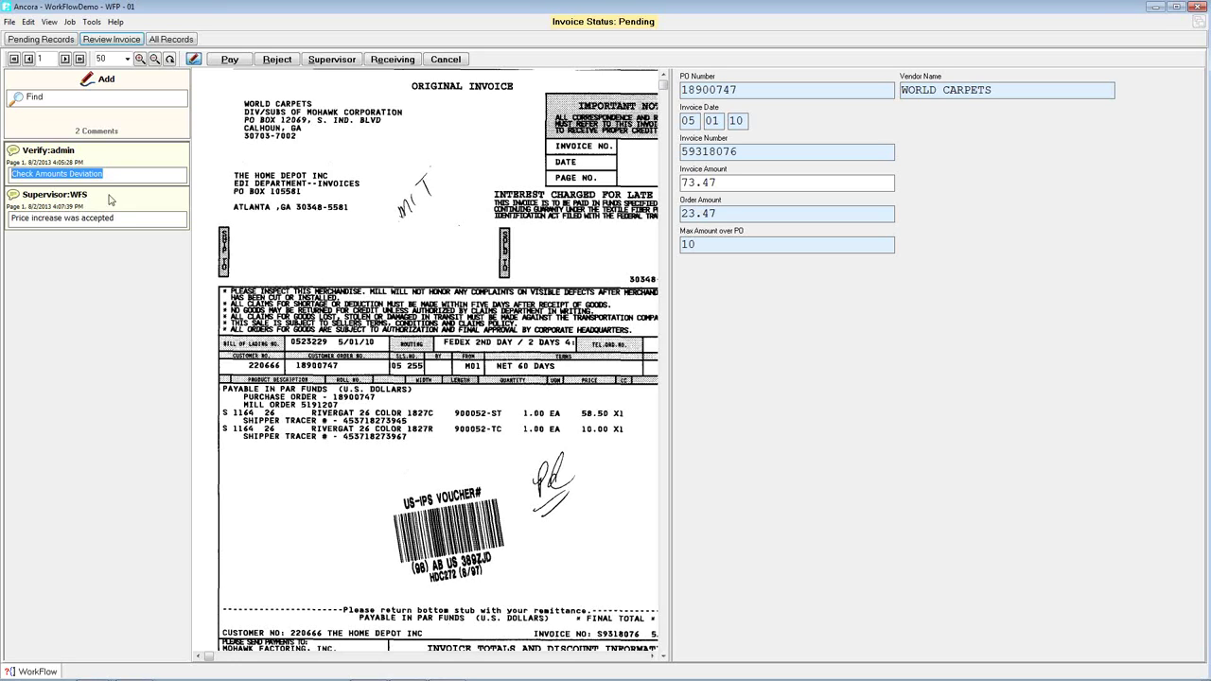
pyautogui.click(124, 219)
pyautogui.write('.')
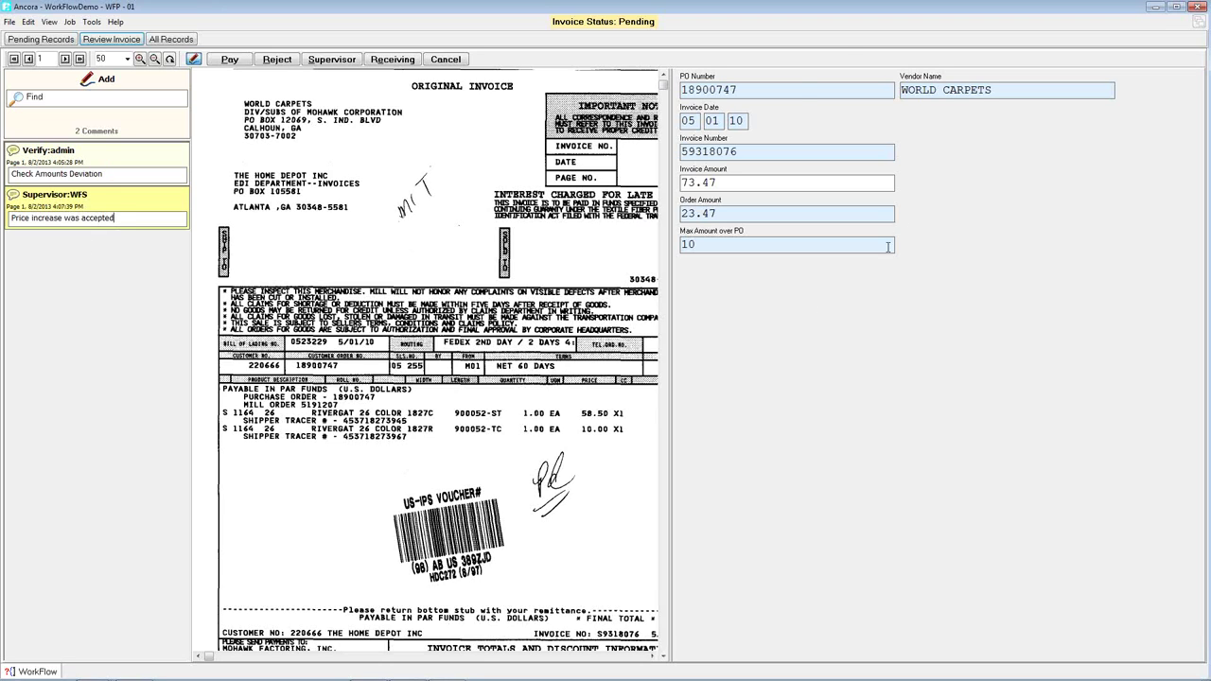
pyautogui.click(228, 60)
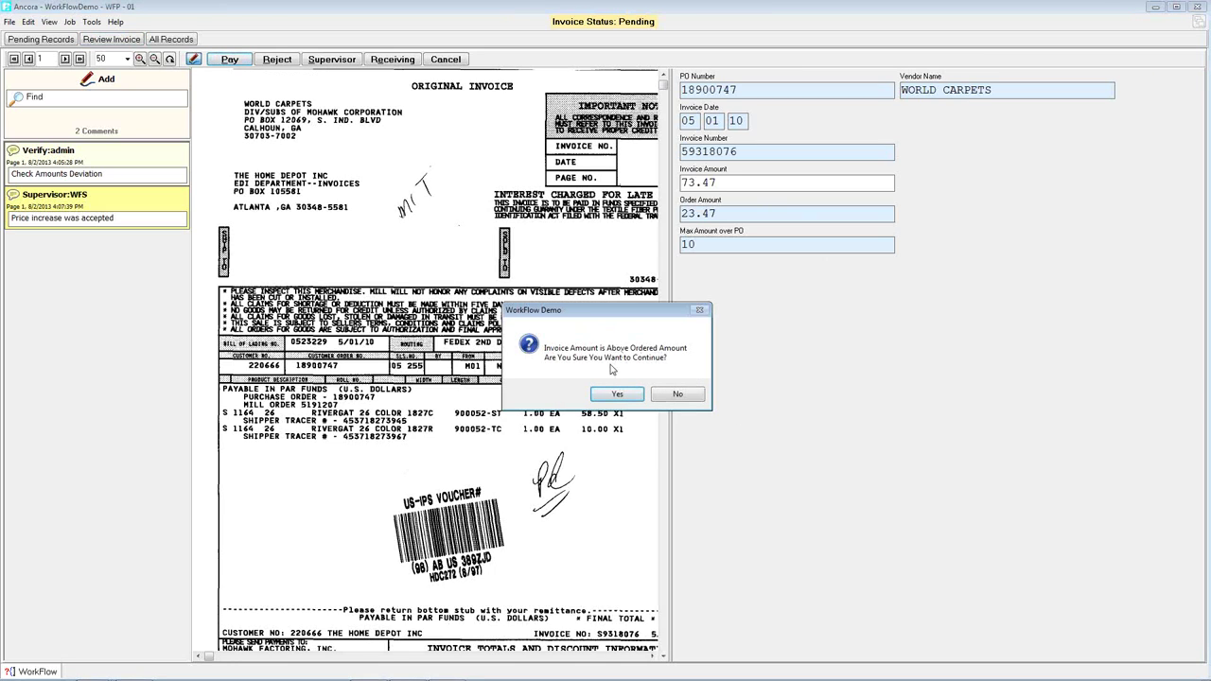
pyautogui.click(617, 395)
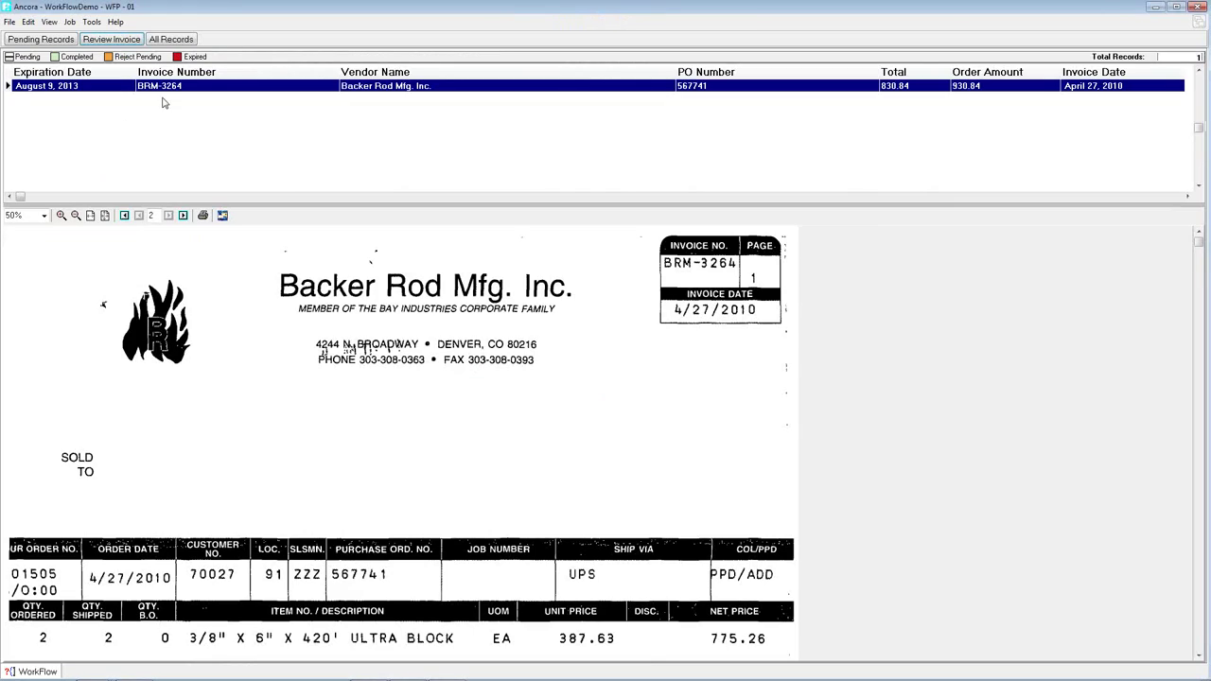
pyautogui.doubleClick(192, 86)
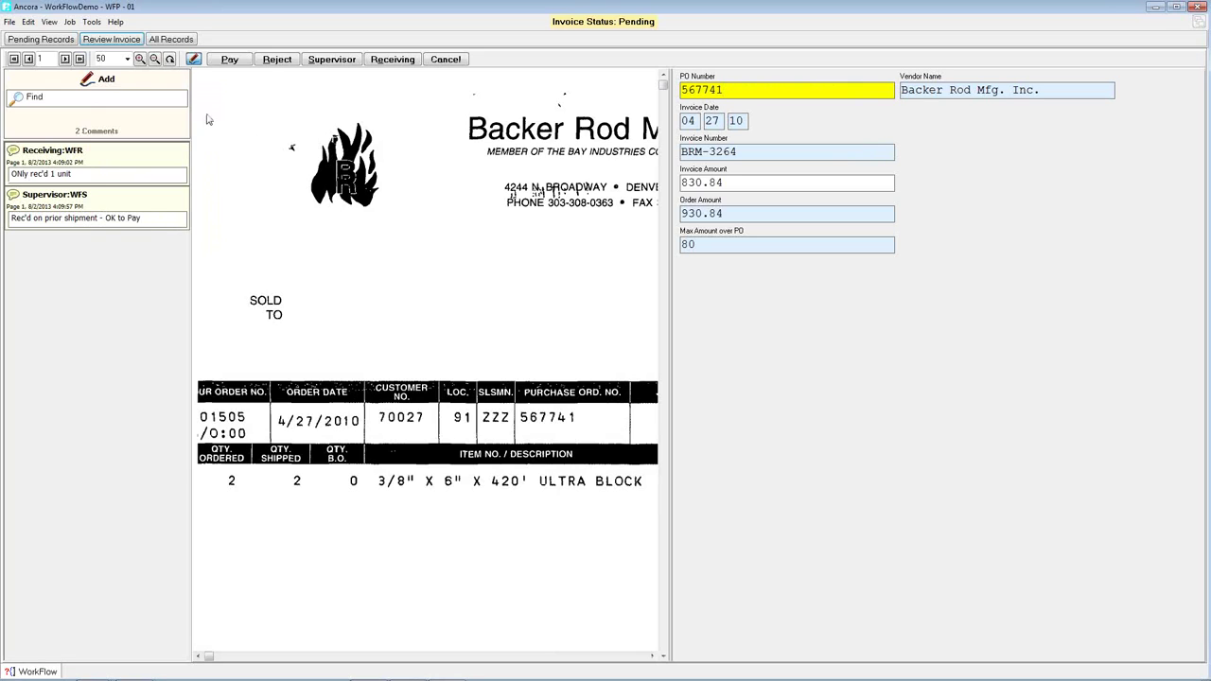
pyautogui.click(230, 58)
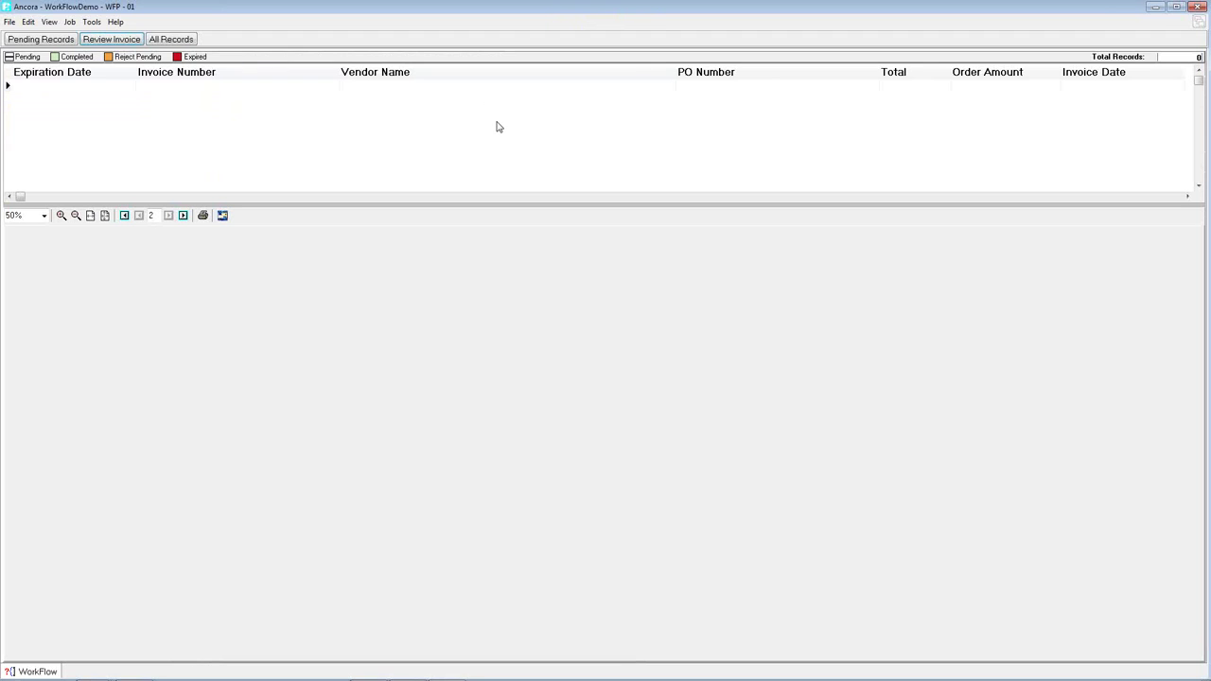
# Step: Log off and sign back in as user WFA with its password
pyautogui.click(9, 23)
pyautogui.click(42, 141)
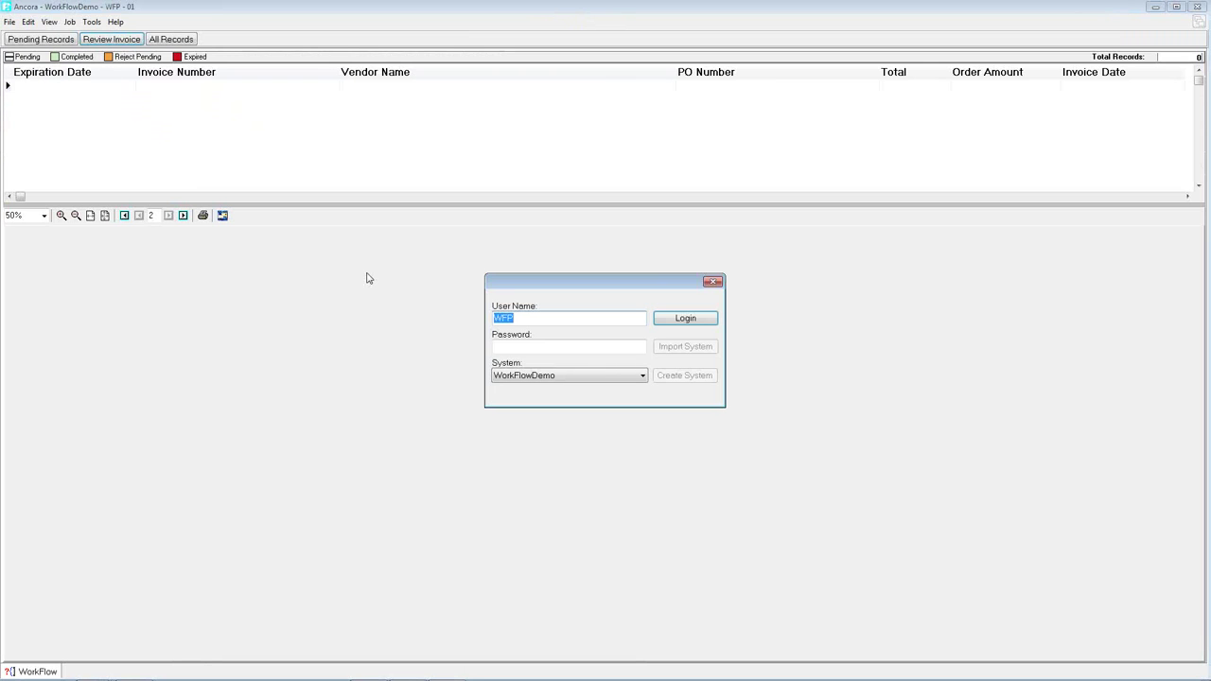
pyautogui.press('Tab')
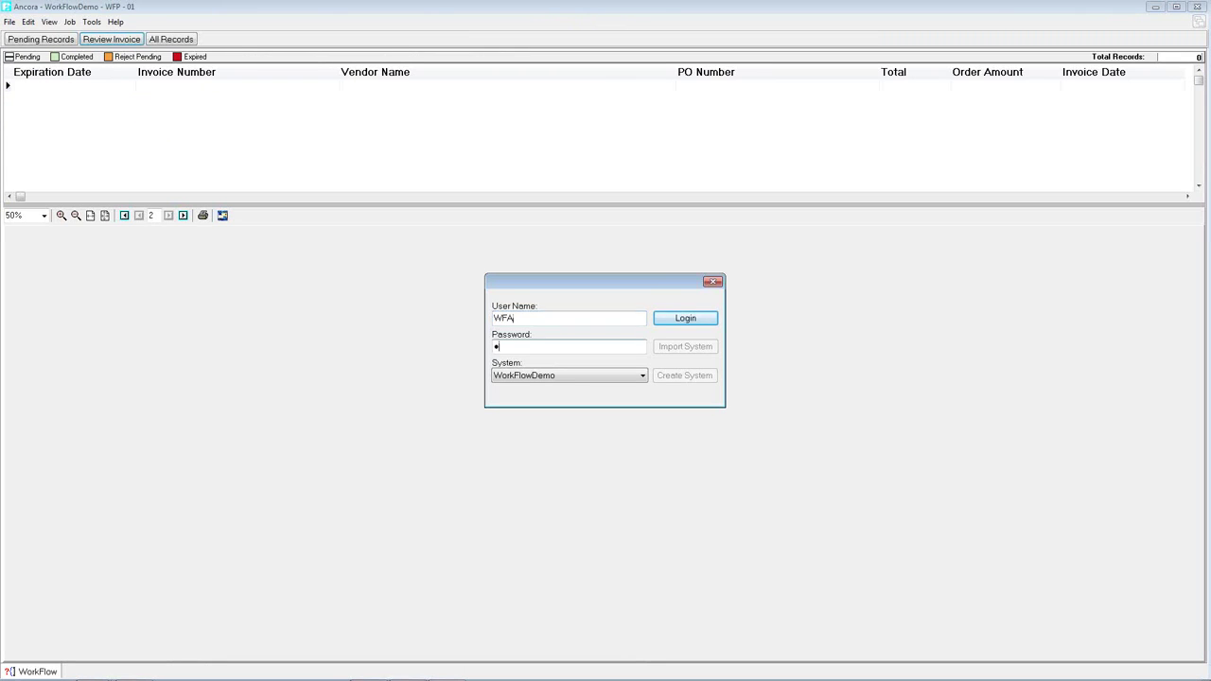
pyautogui.press('Return')
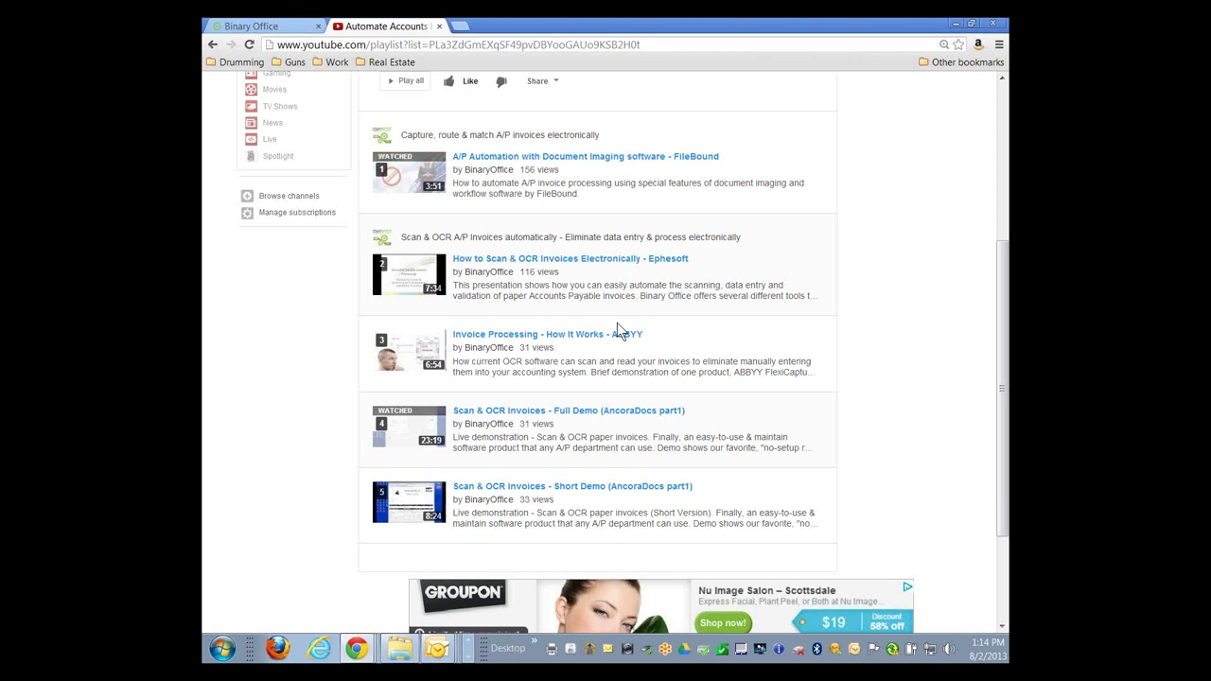
pyautogui.scroll(3, 617, 322)
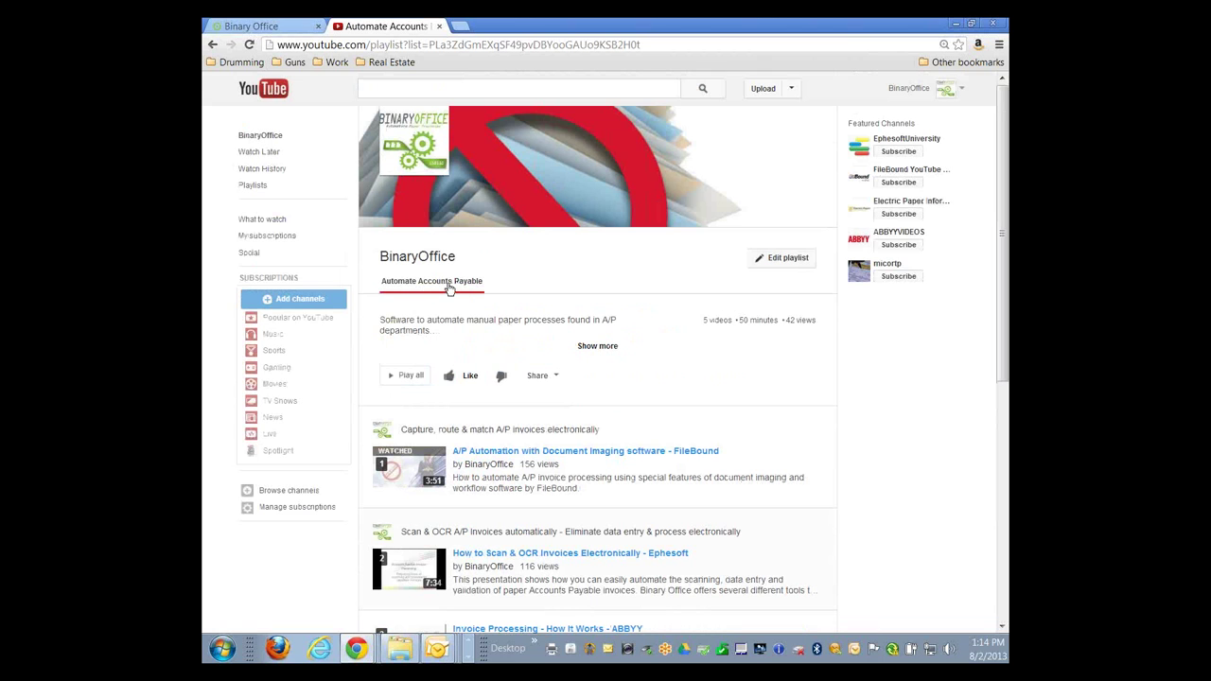
pyautogui.scroll(-5, 592, 426)
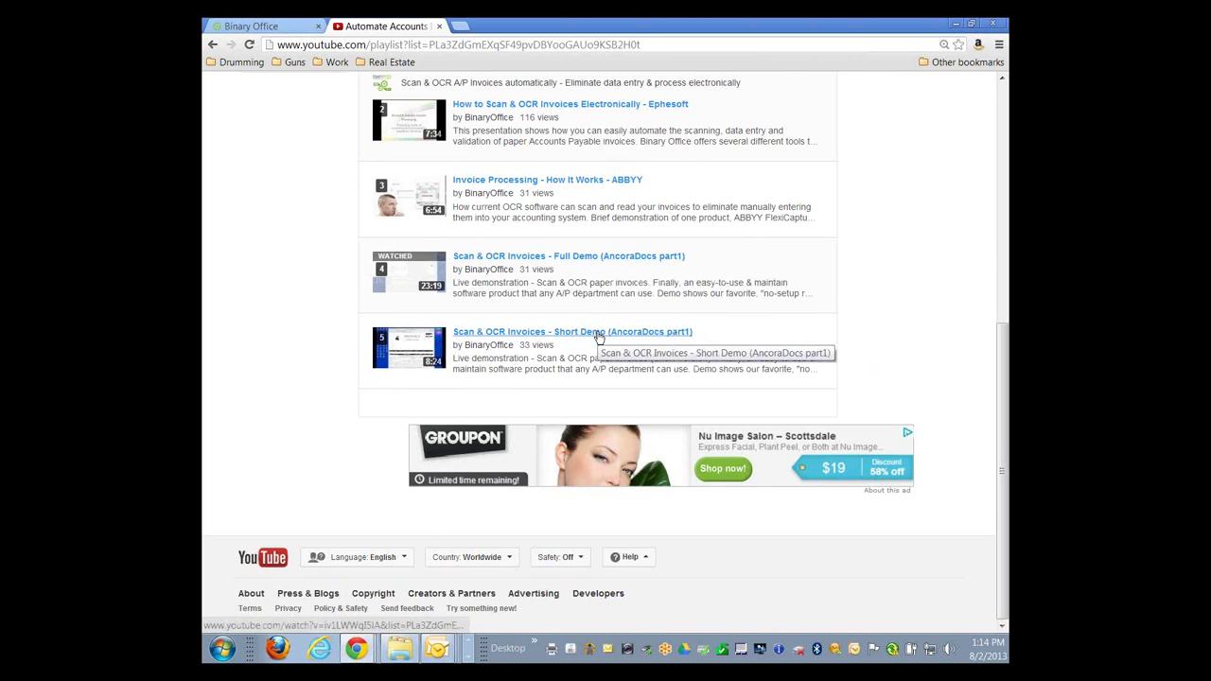
pyautogui.scroll(4, 598, 337)
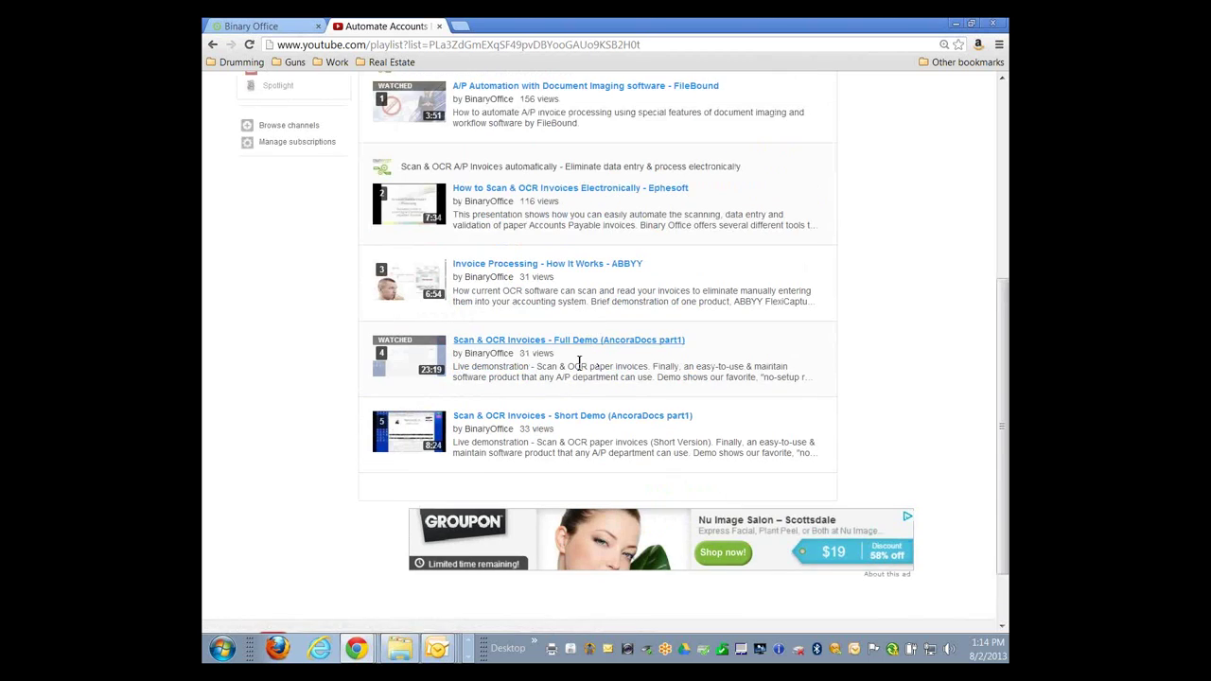
pyautogui.scroll(1, 572, 387)
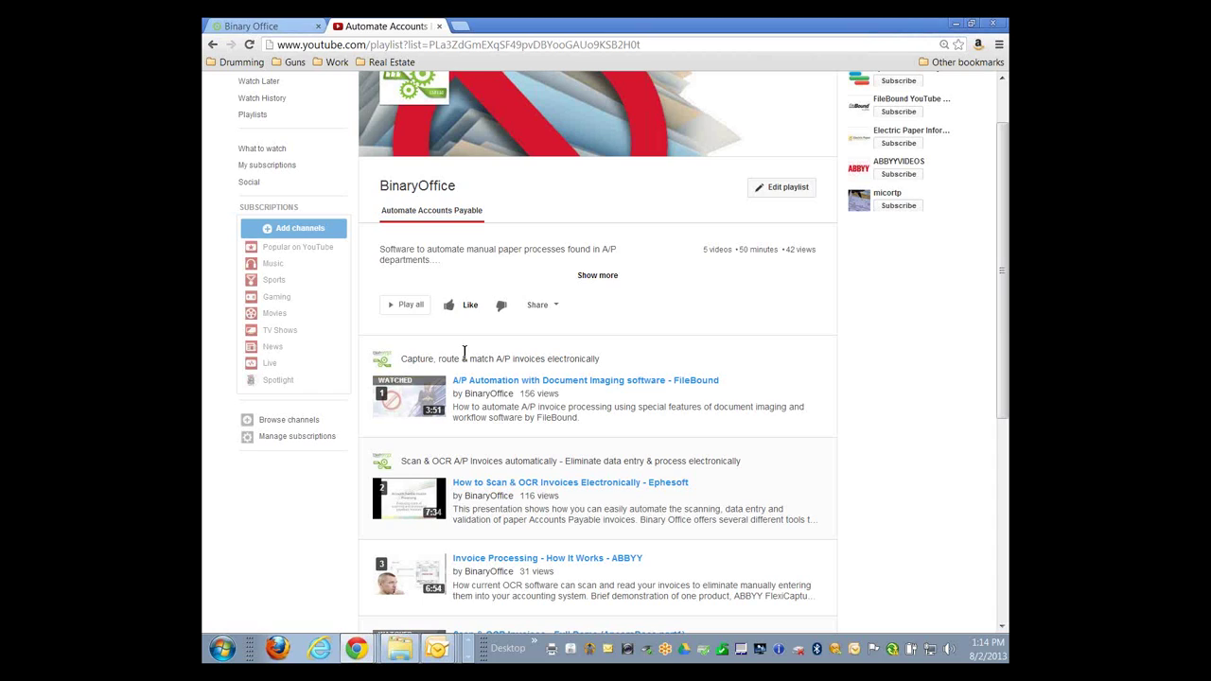
pyautogui.press('F5')
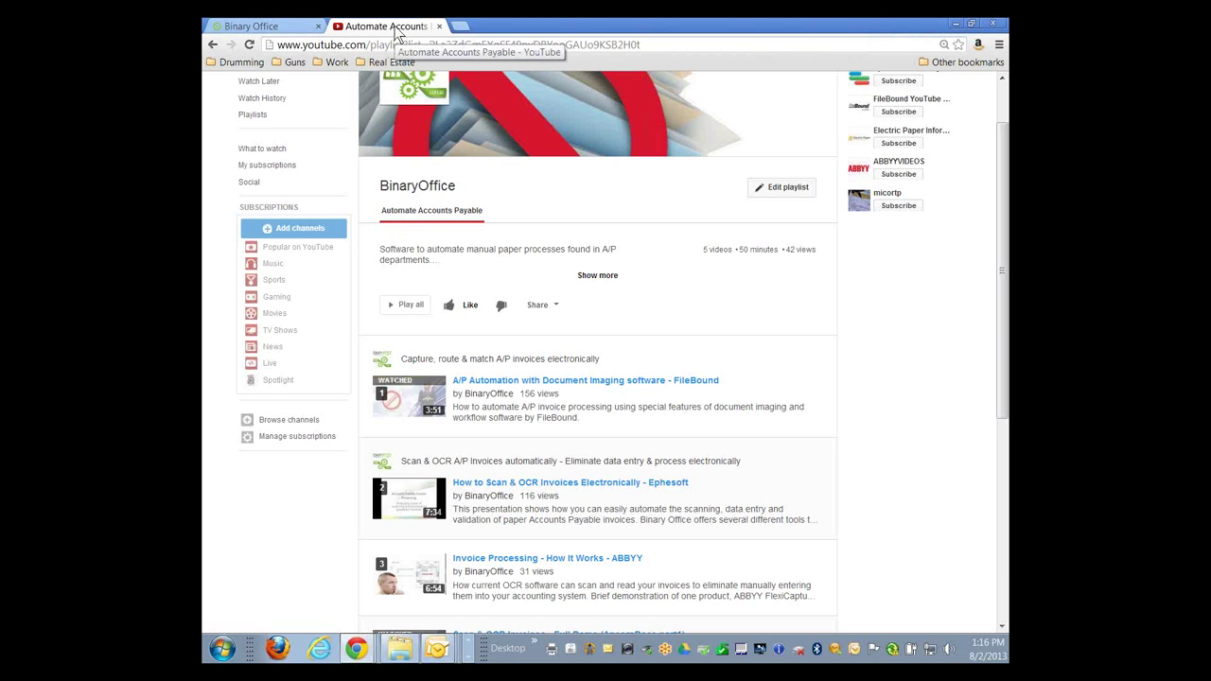
# Step: Switch to the Binary Office website and go to About > Contact Us
pyautogui.click(281, 27)
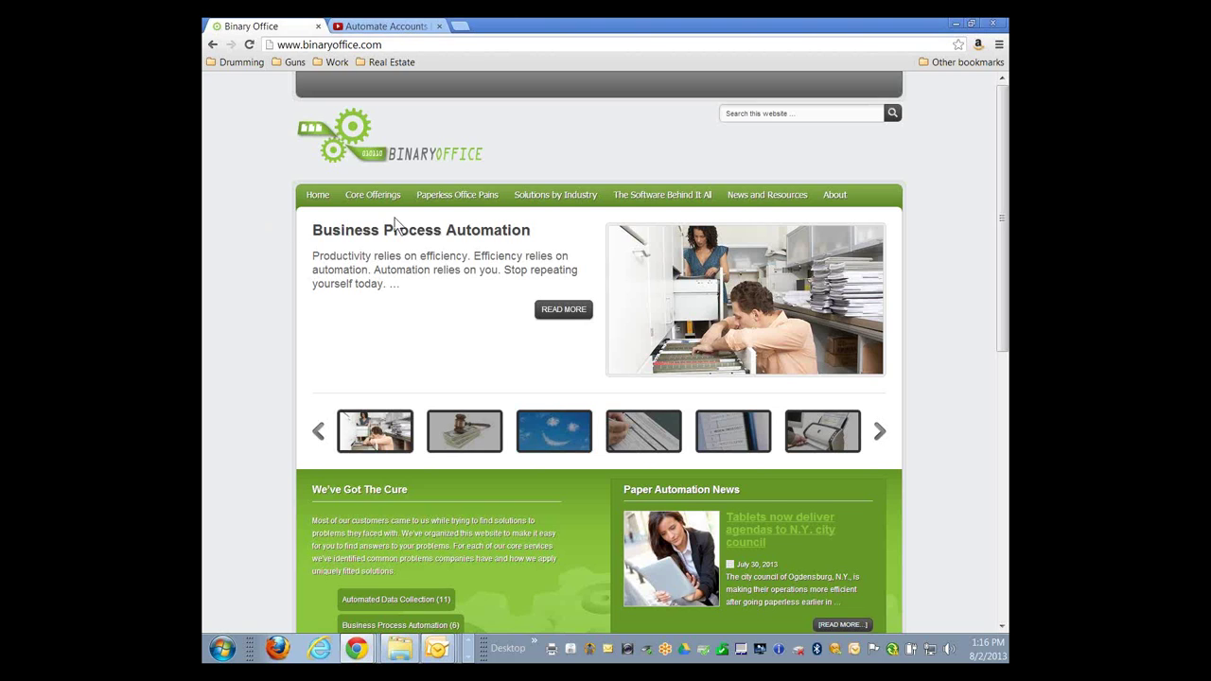
pyautogui.moveTo(832, 197)
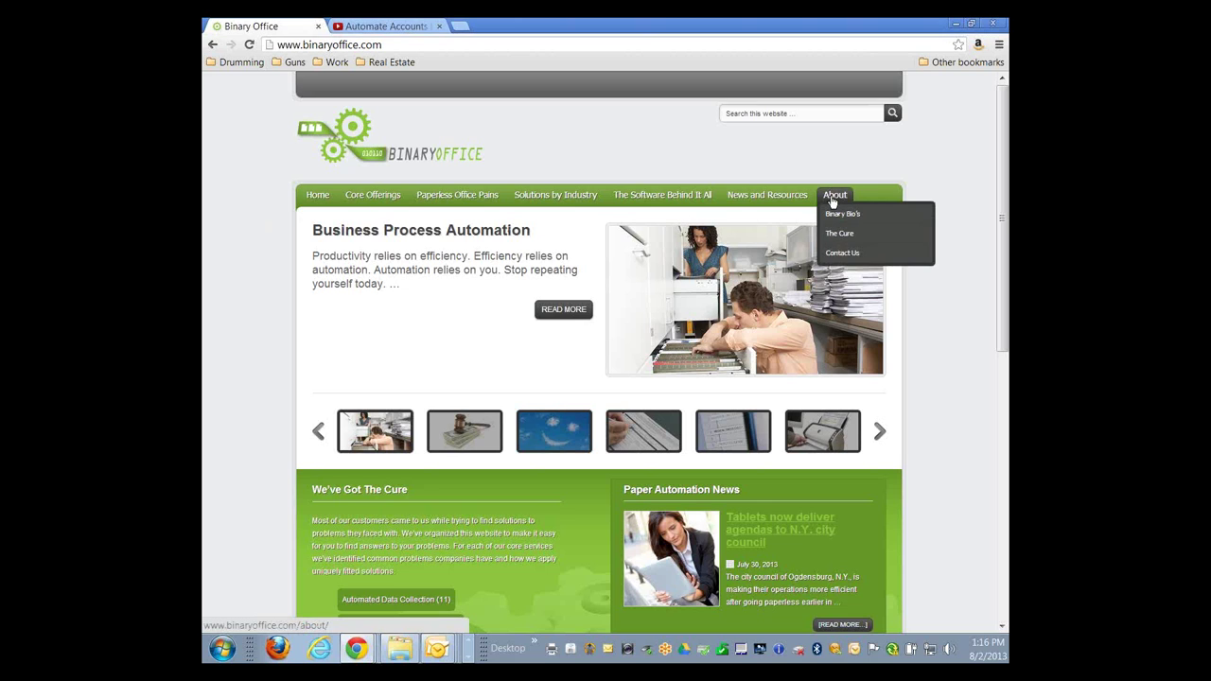
pyautogui.click(838, 253)
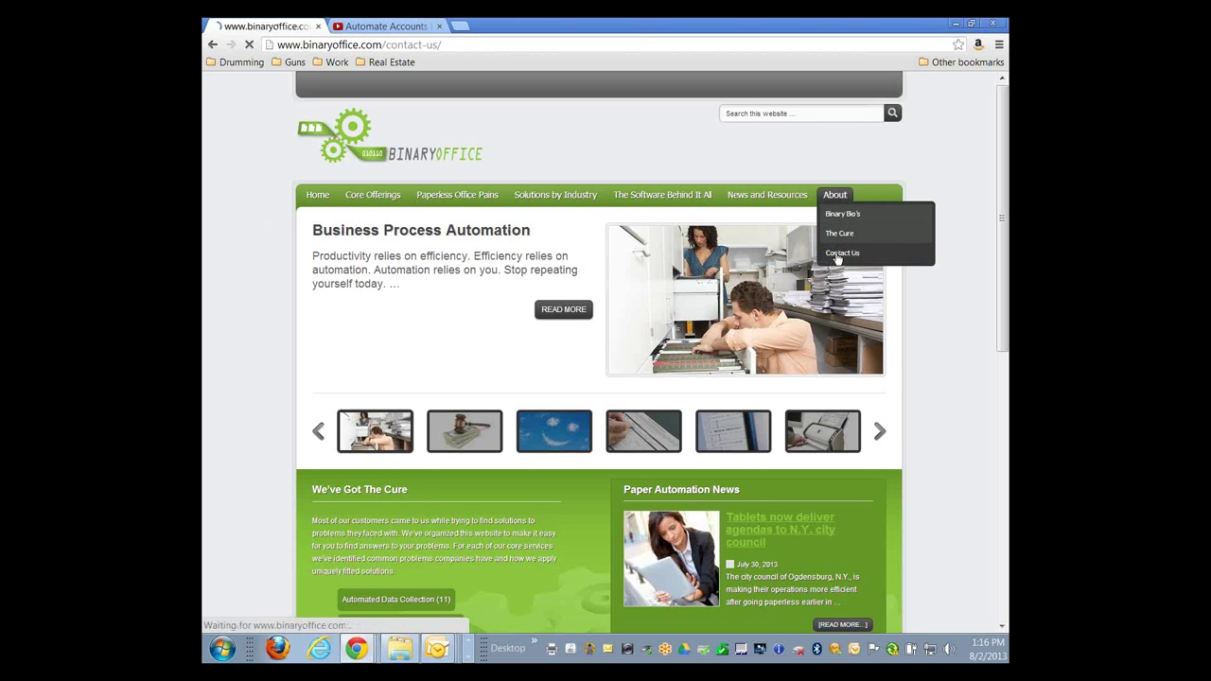